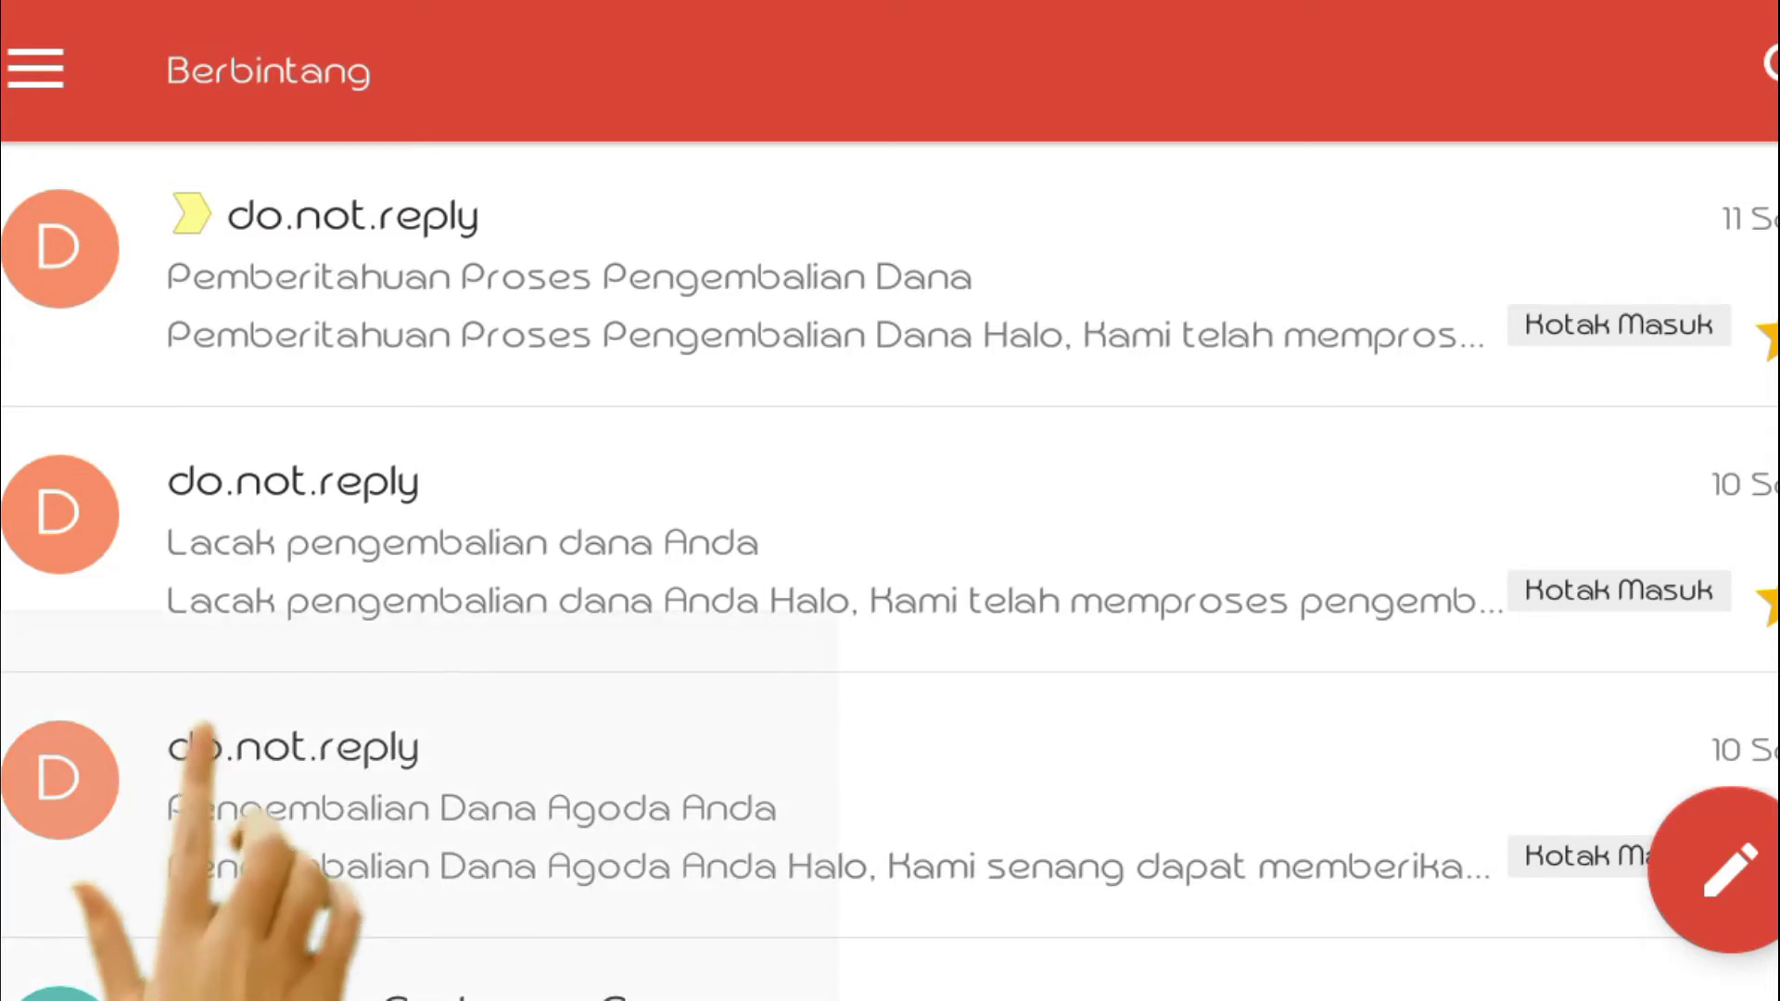
Step: Open the starred "Pengembalian Dana Agoda Anda" e-mail and read through its refund claim instructions
click(190, 760)
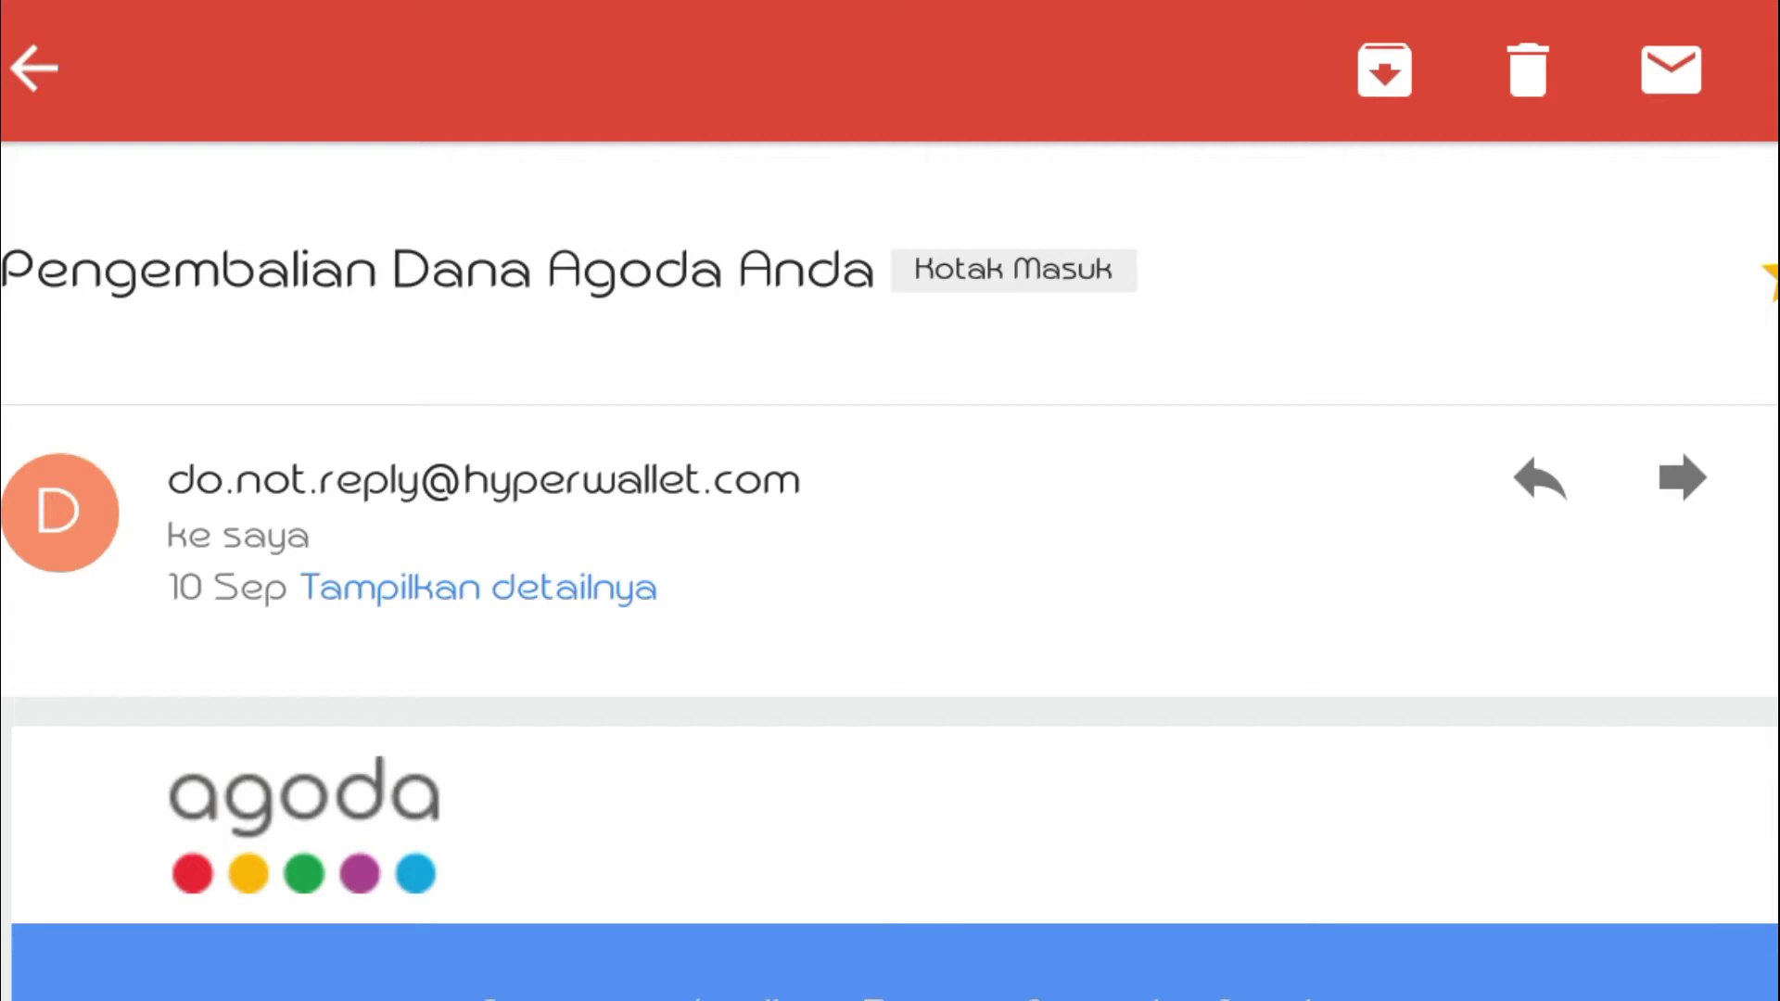
drag(1348, 763, 1427, 361)
drag(1462, 862, 1578, 368)
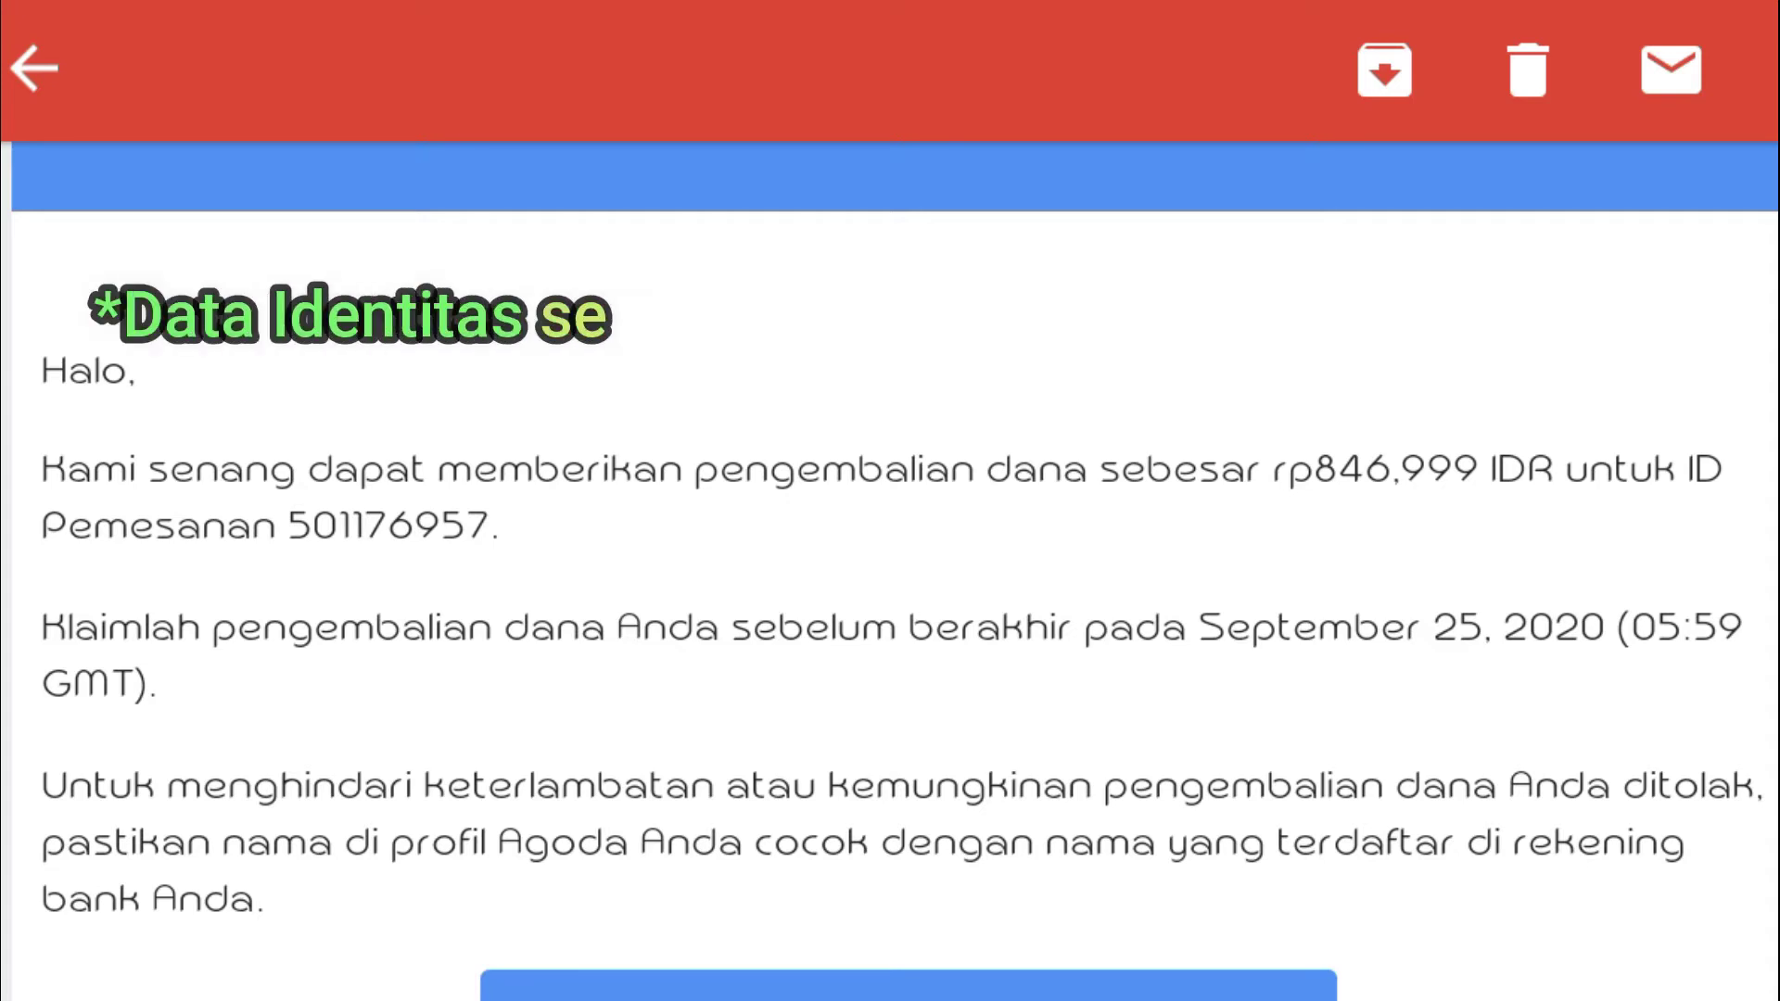
drag(1462, 937, 1541, 639)
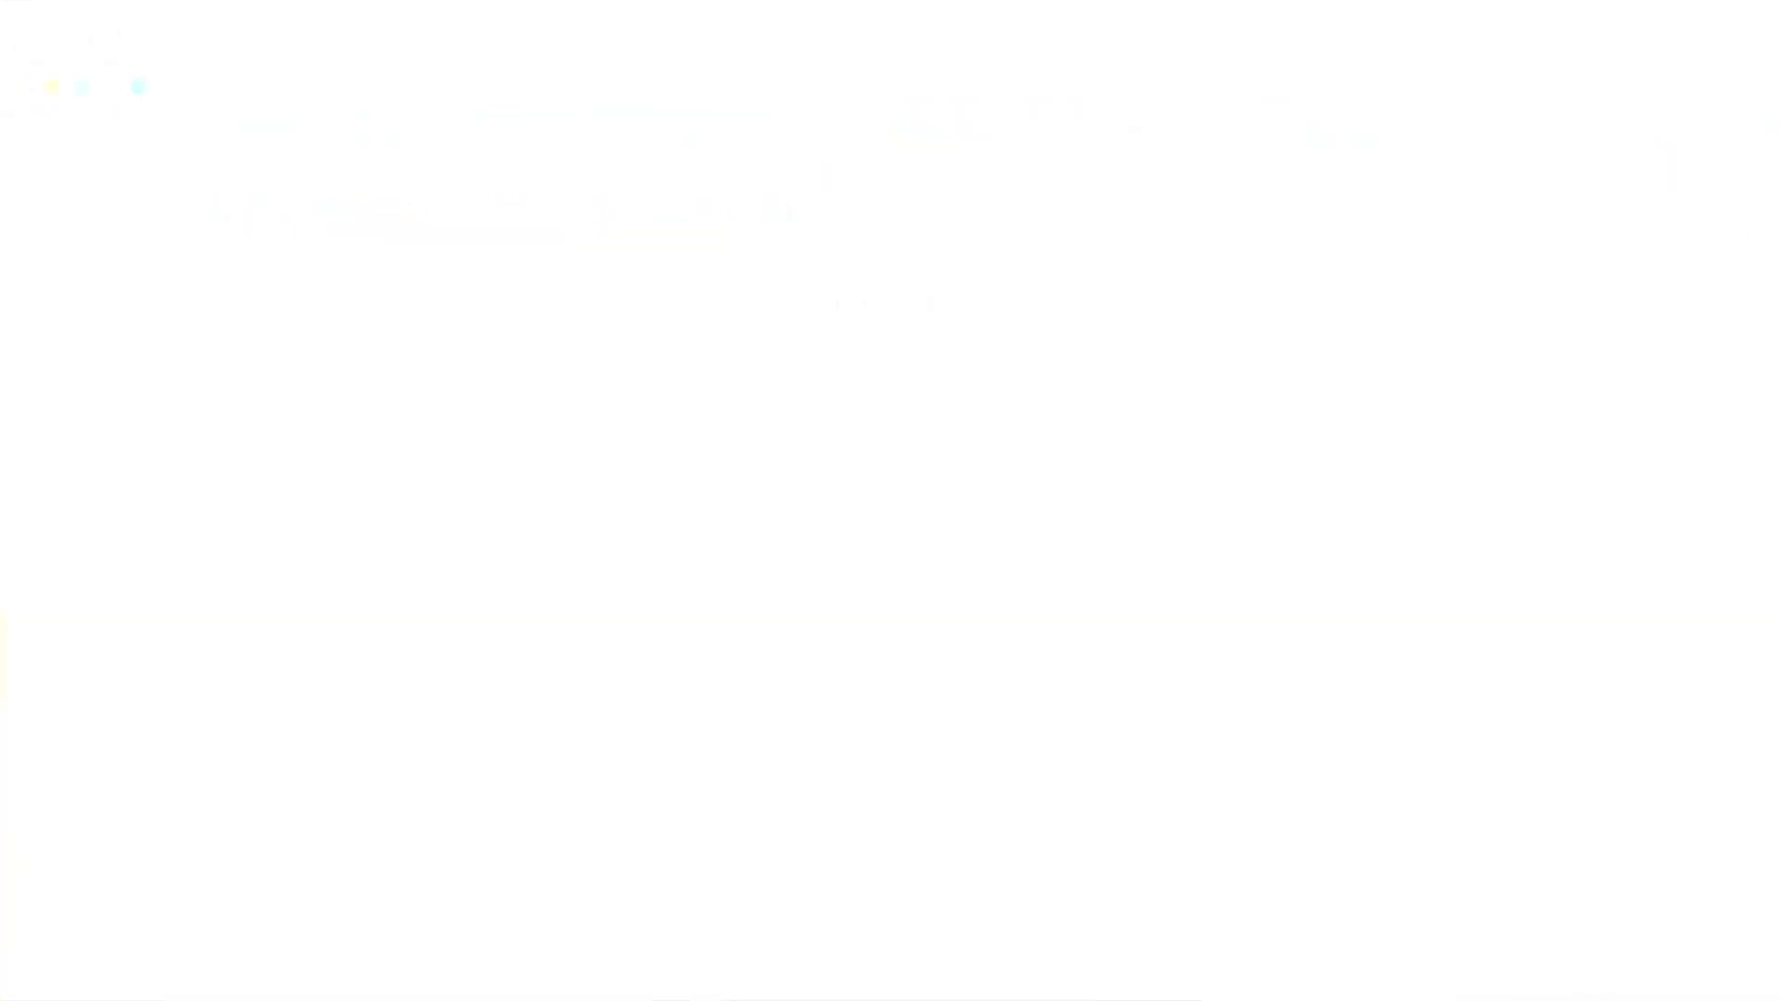
Step: Fill in the postal code of the home address in the refund claim form
click(302, 758)
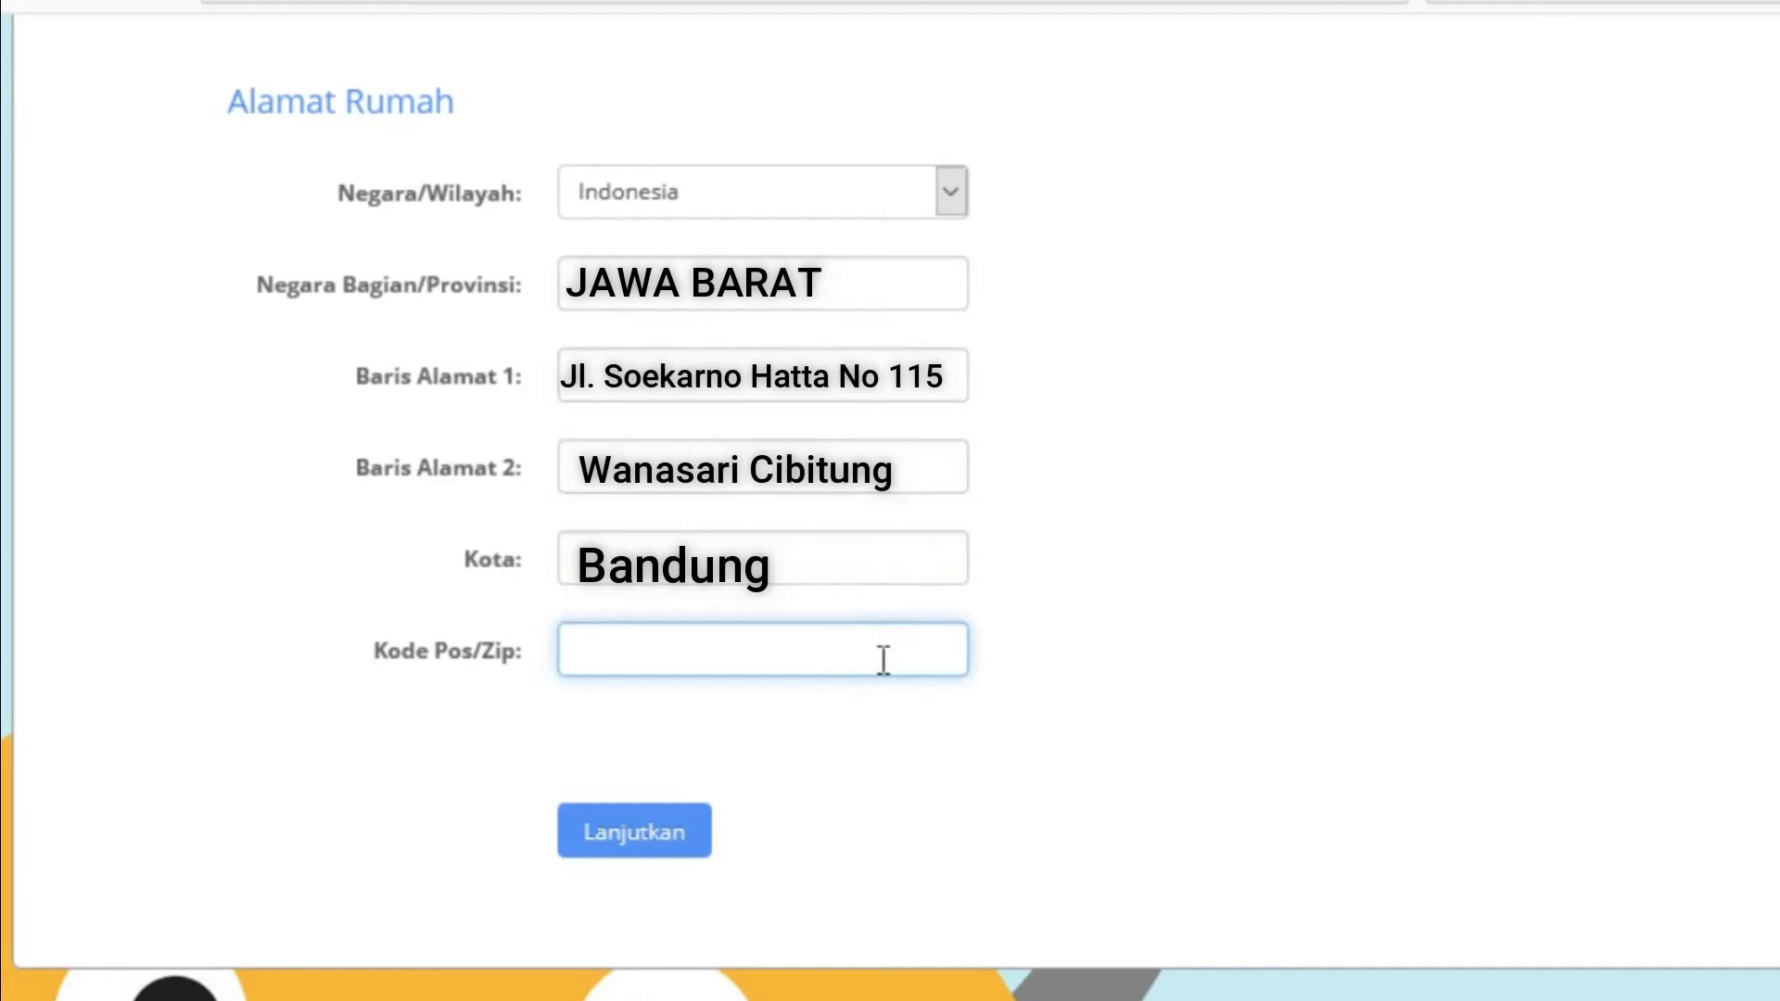
text(40375)
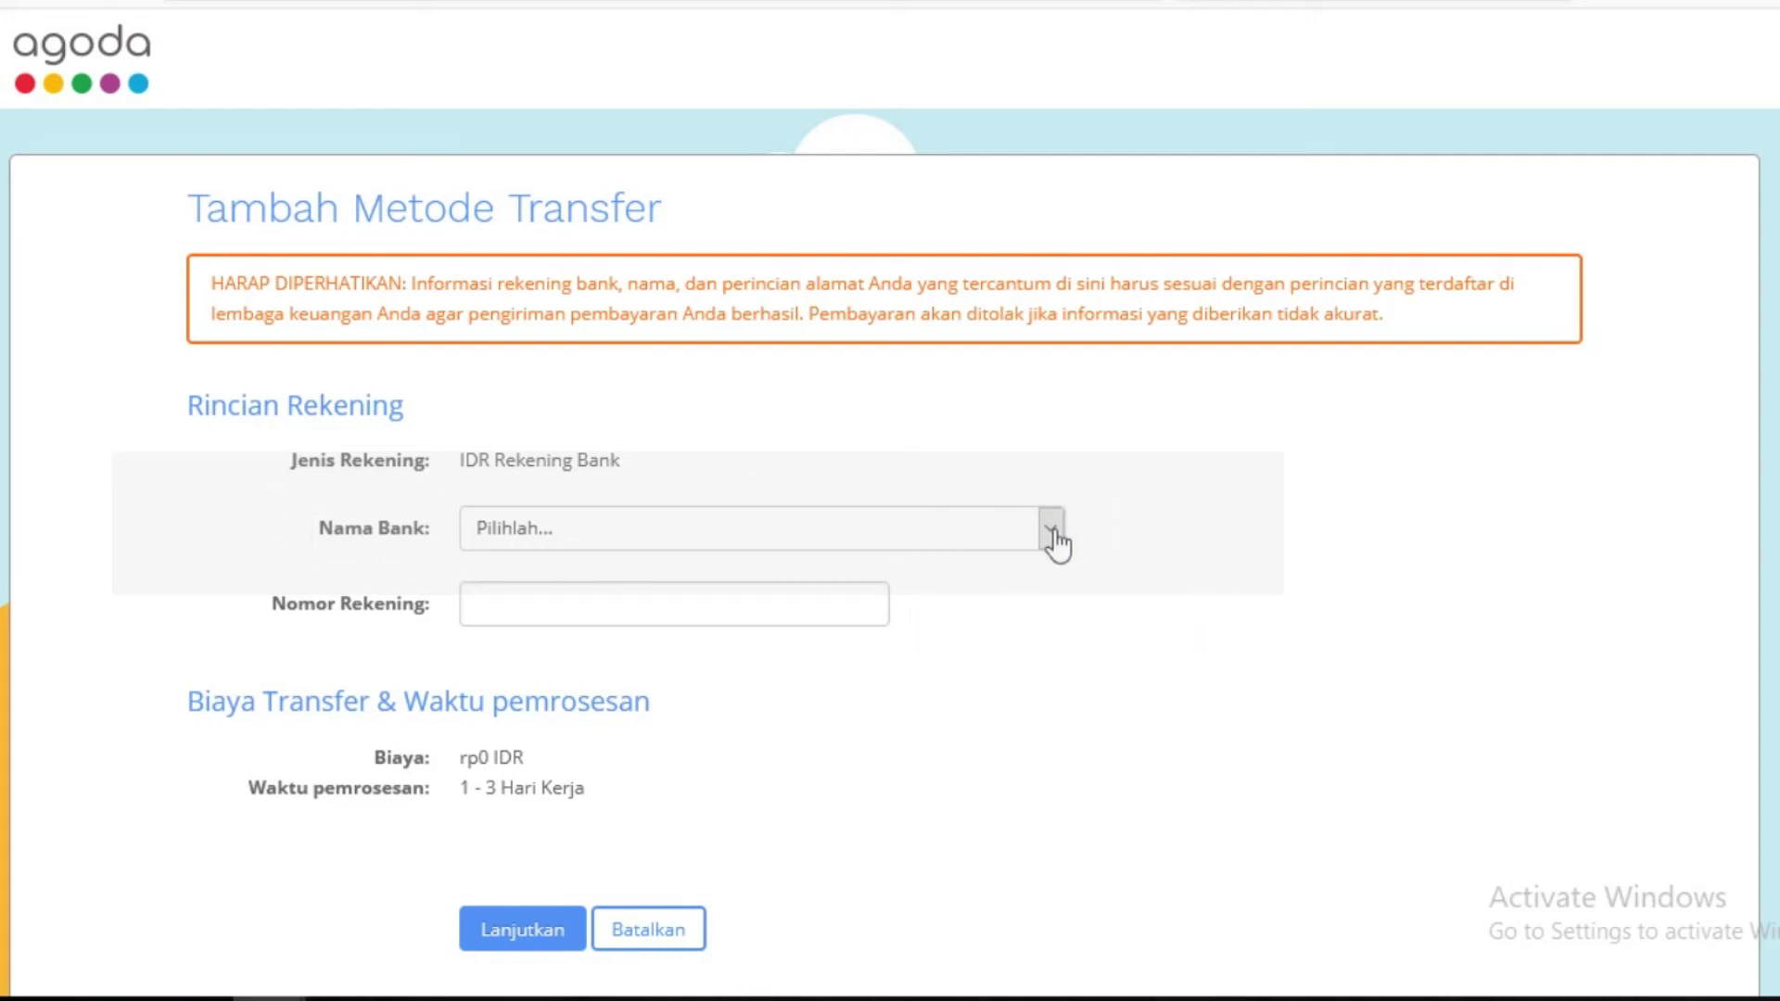
Step: Look through the bank name list for the full entries of BCA, Bank Mandiri and Bank BRI
click(1054, 532)
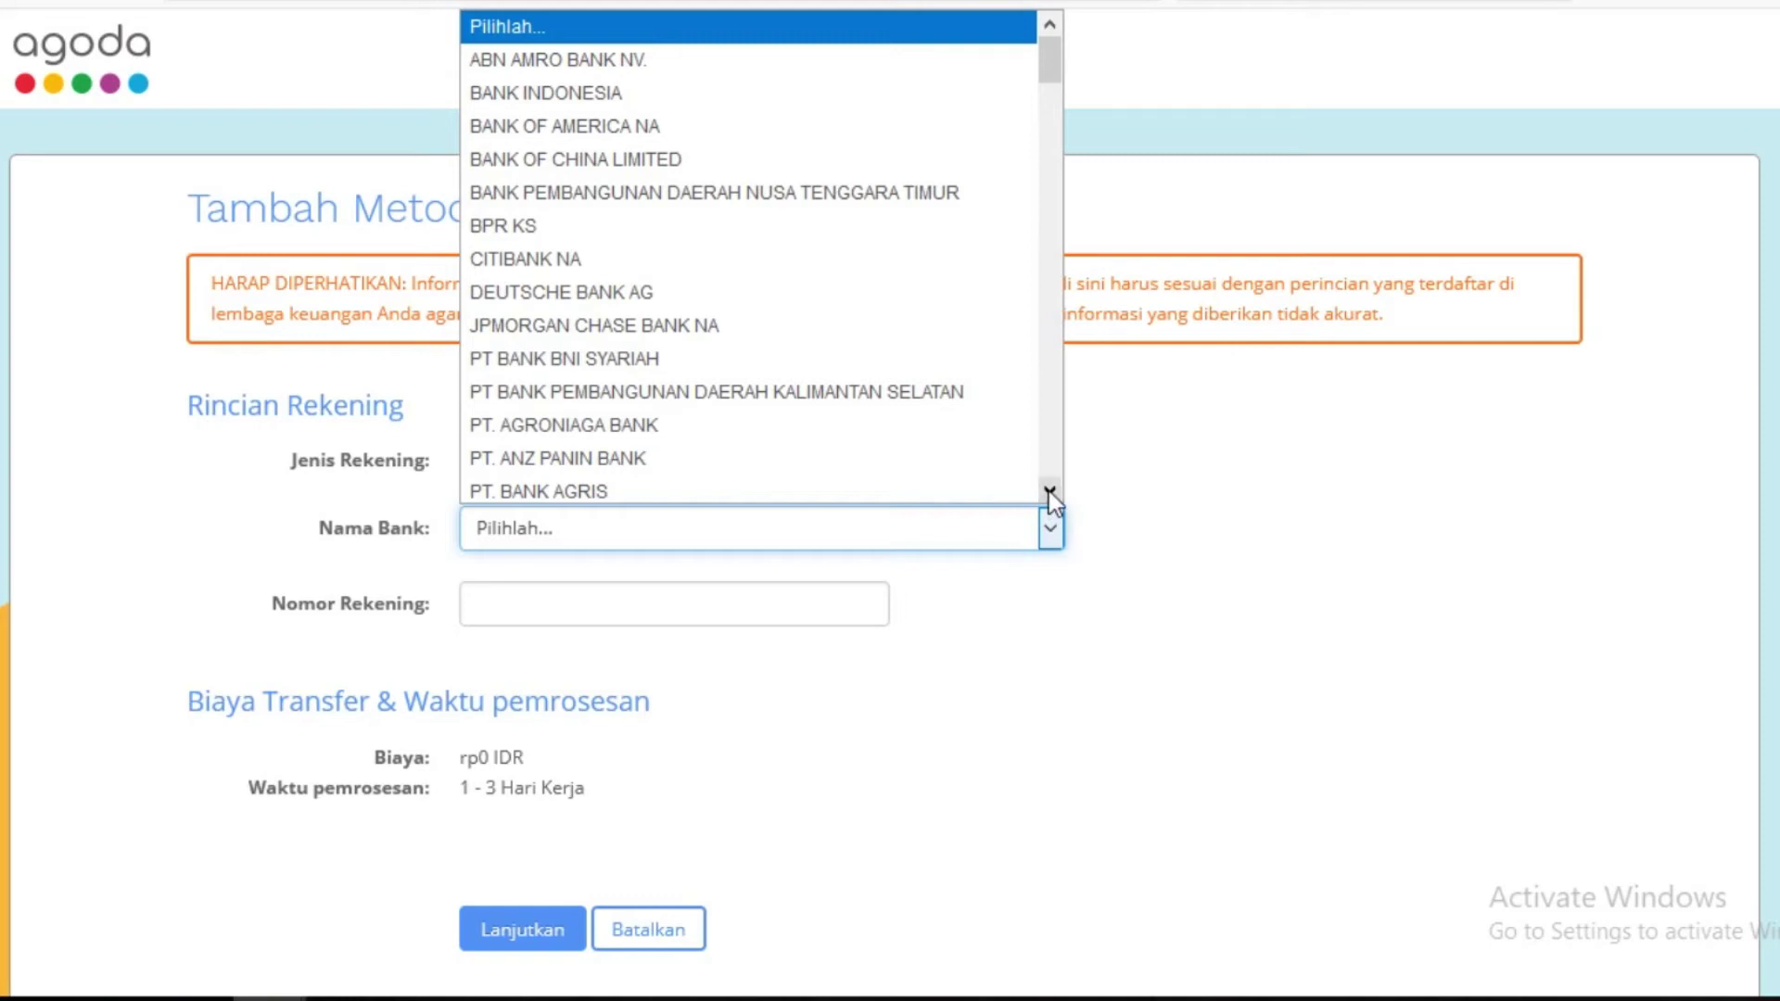
click(1050, 490)
click(1050, 491)
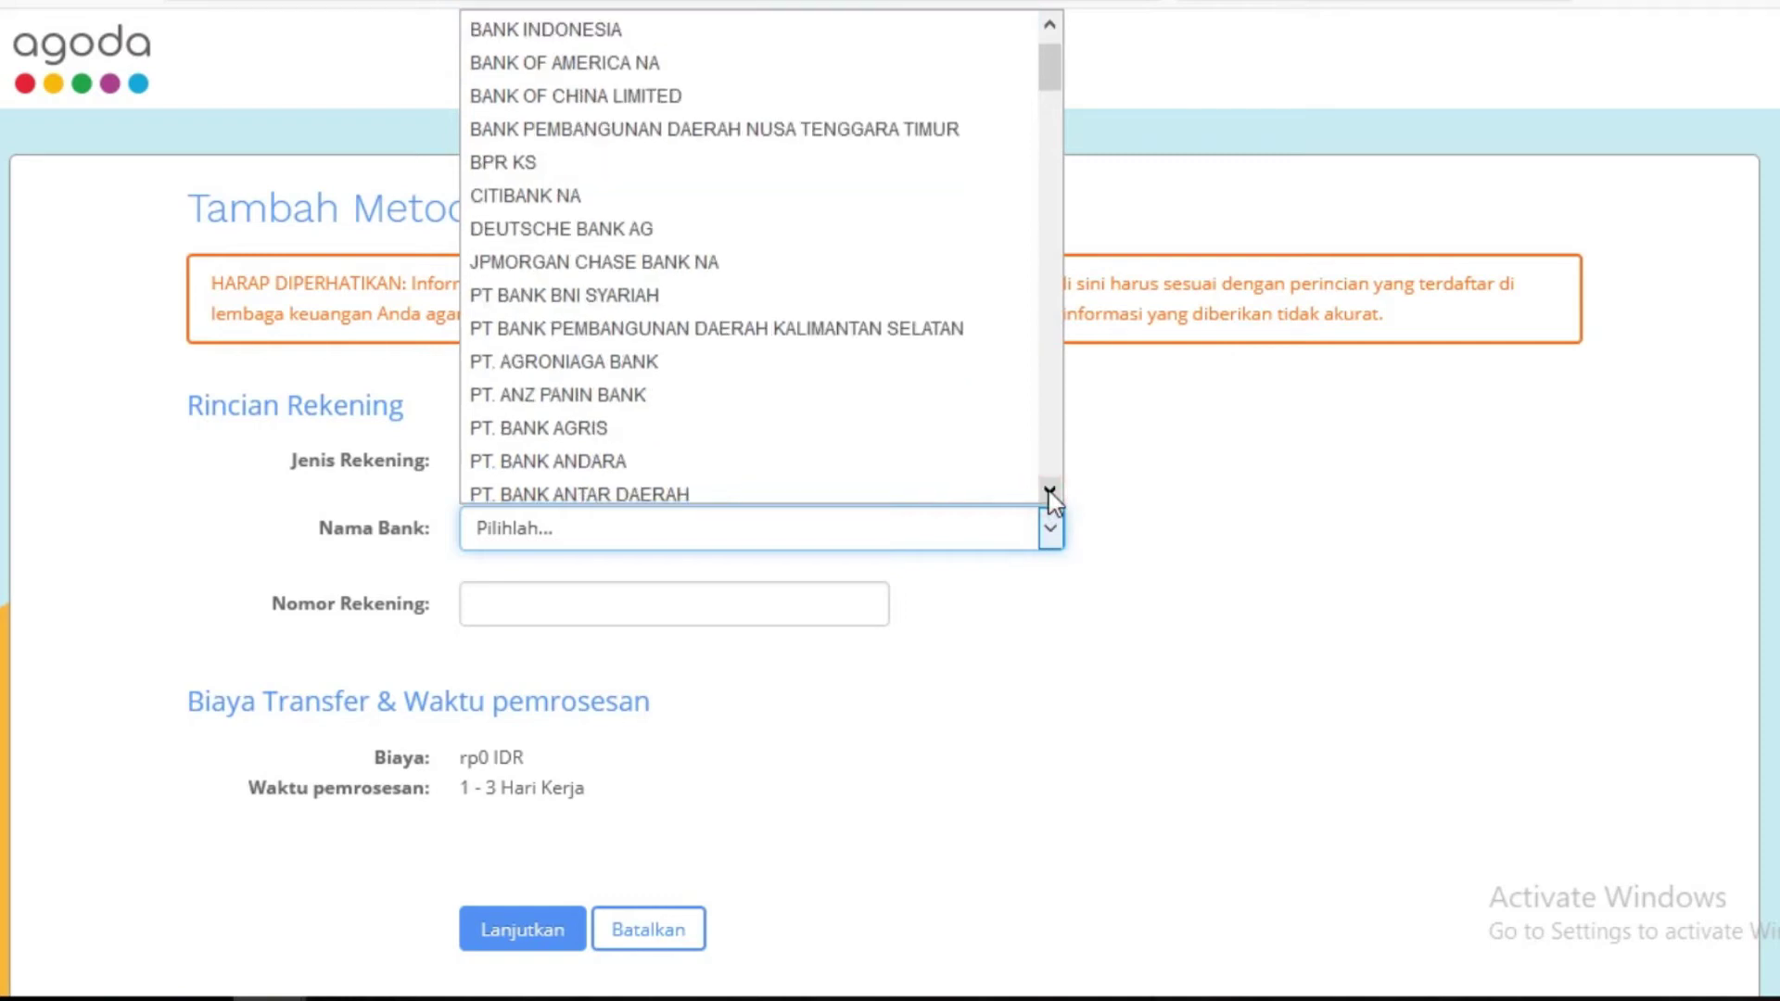
click(1050, 491)
click(1050, 490)
click(1050, 490)
click(1050, 490)
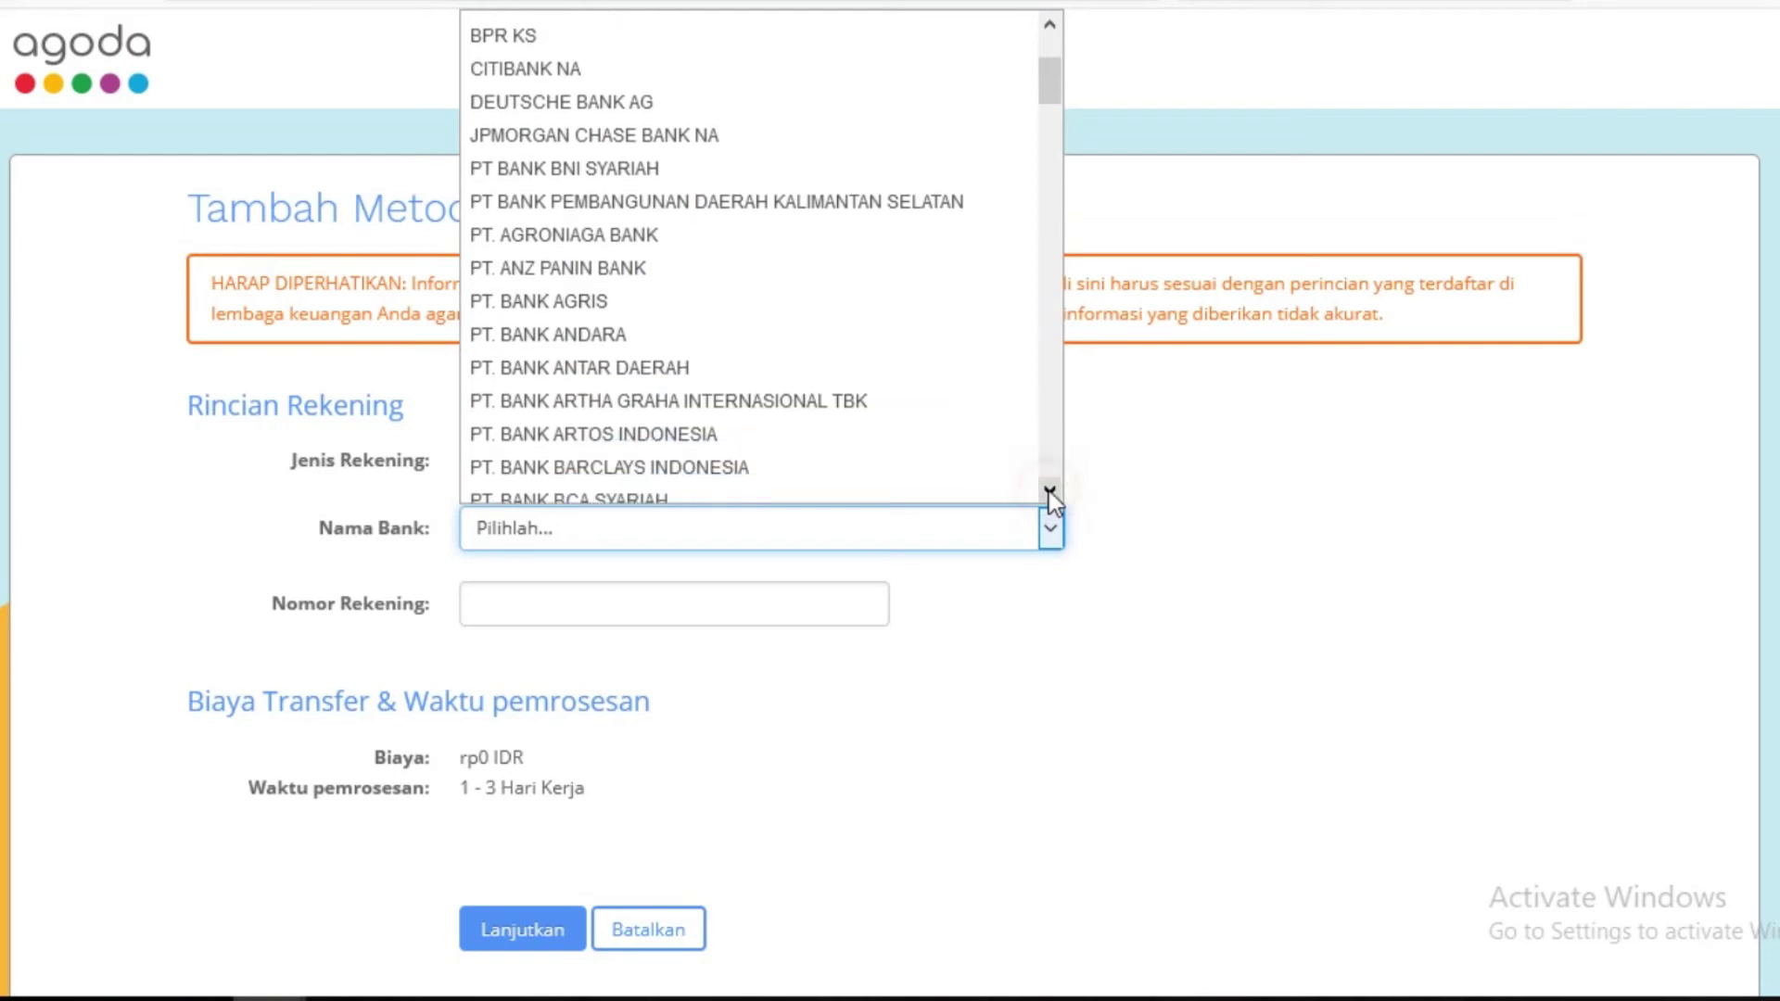
click(1050, 491)
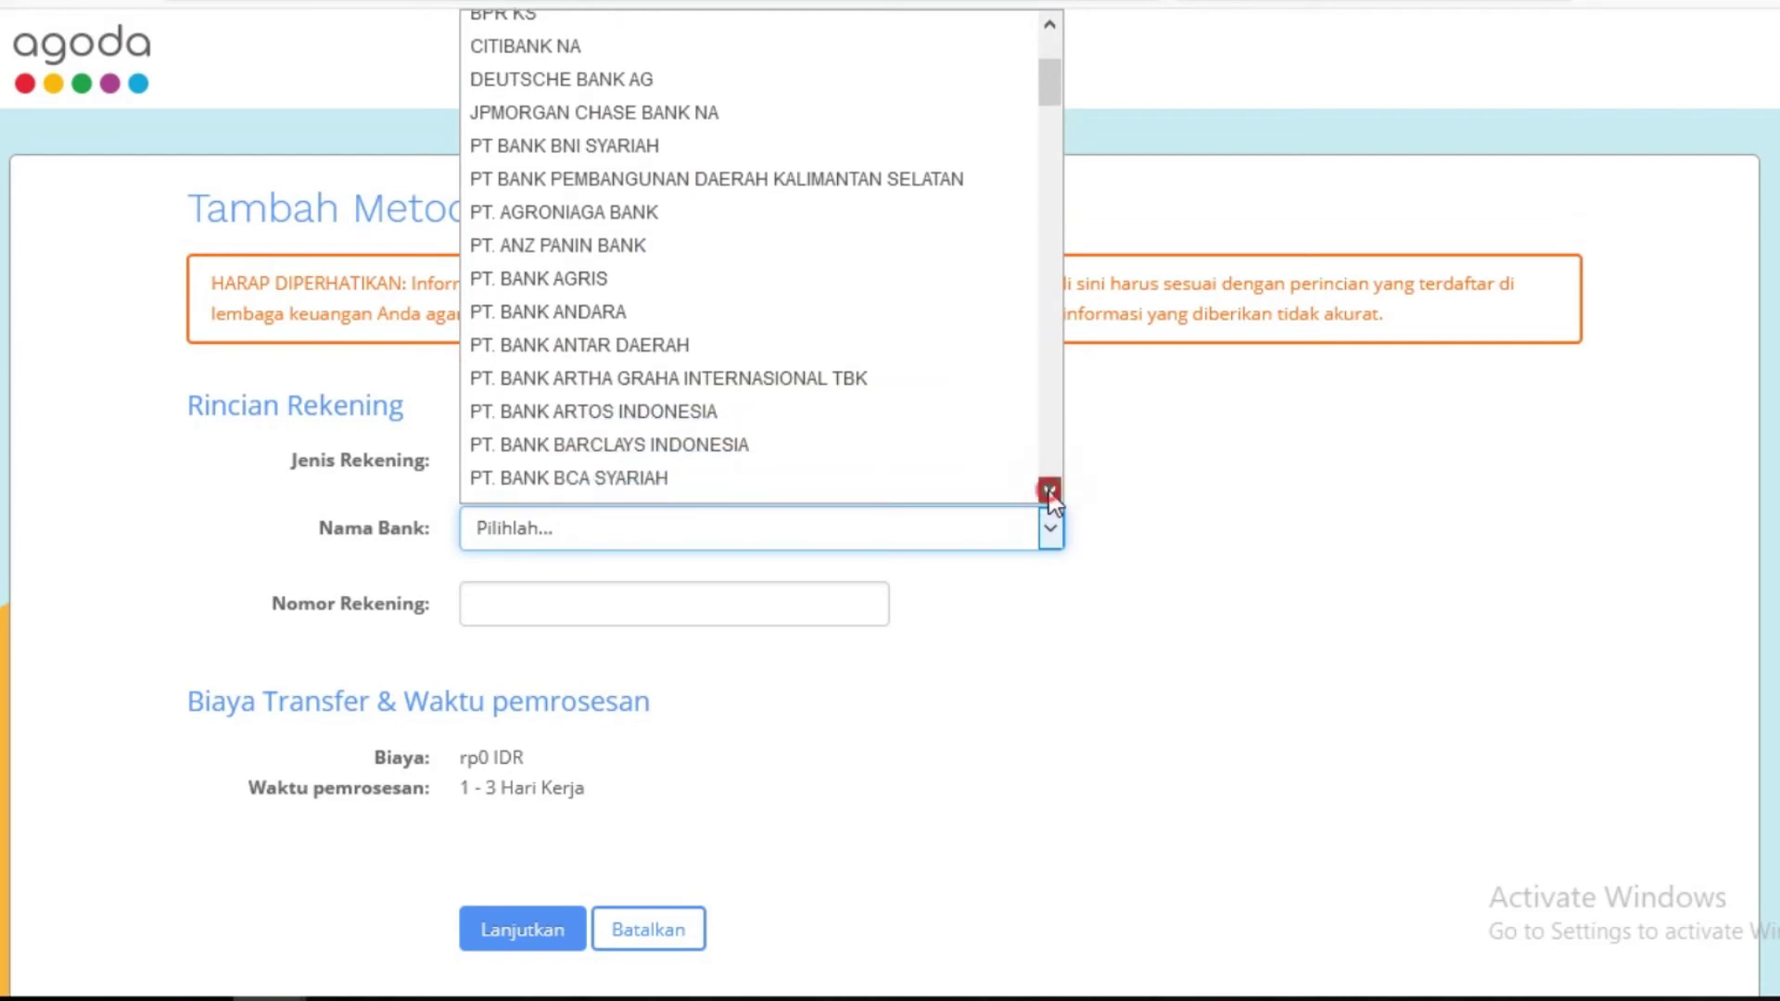
click(1050, 490)
click(1050, 490)
click(1051, 490)
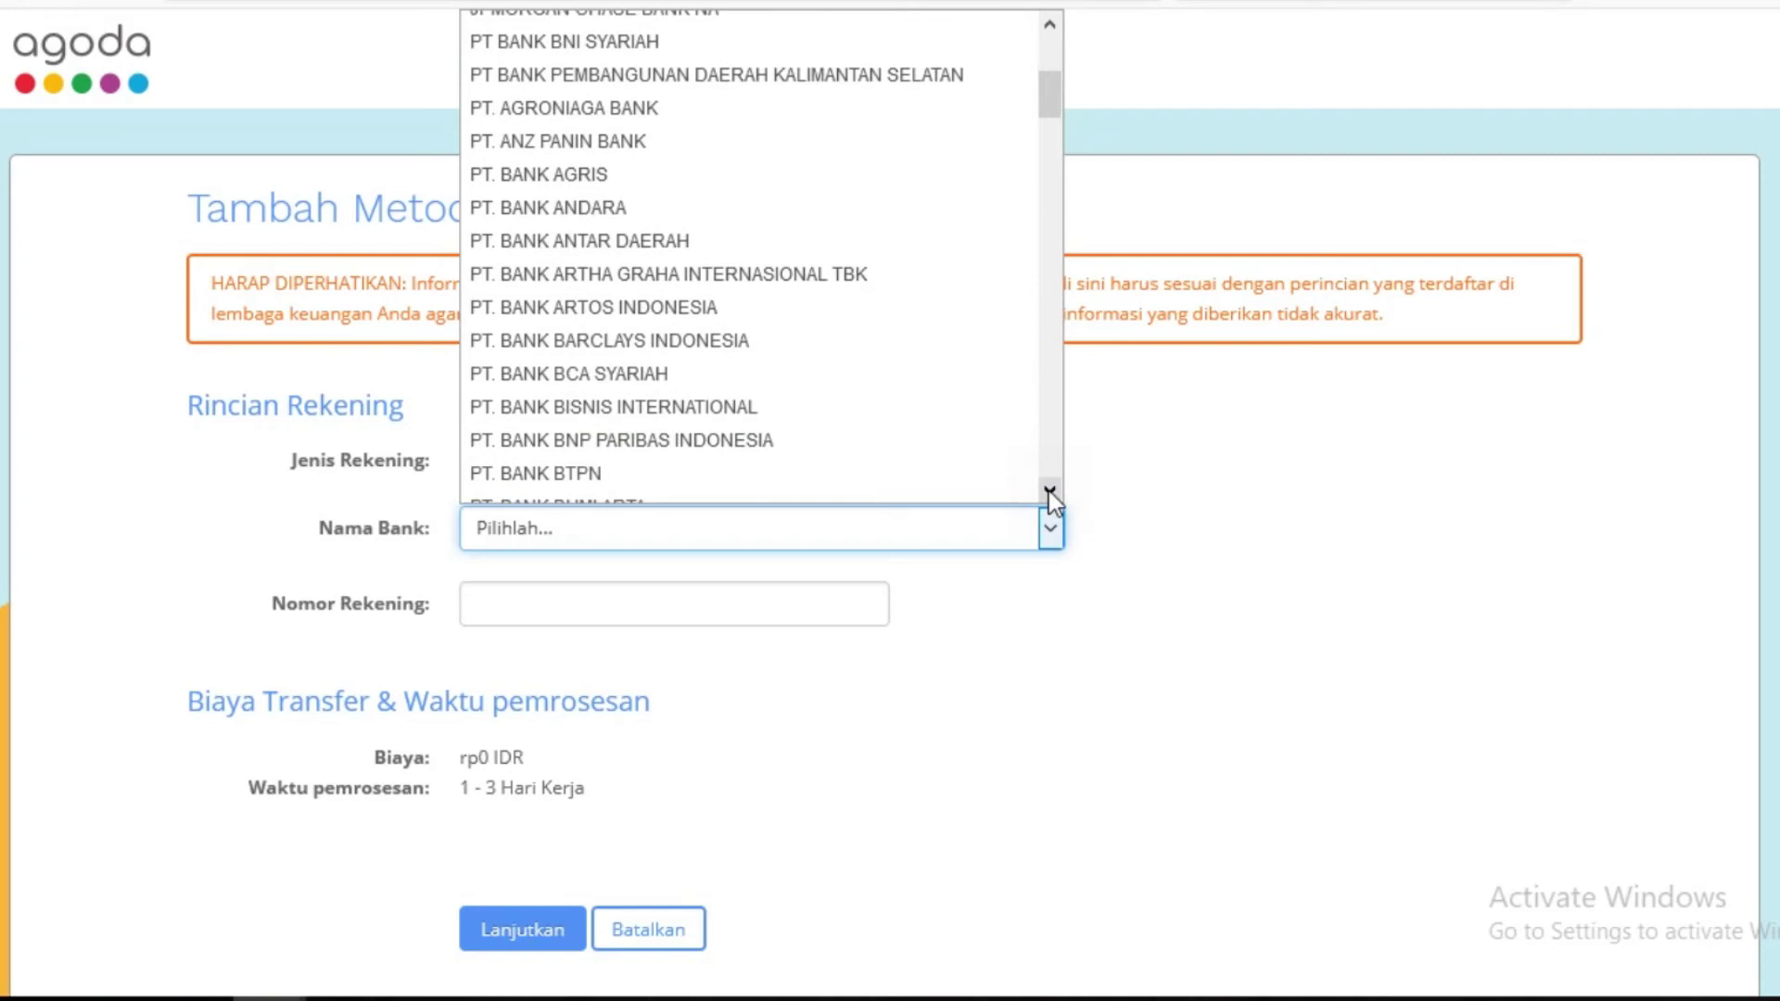
click(1050, 491)
click(1050, 491)
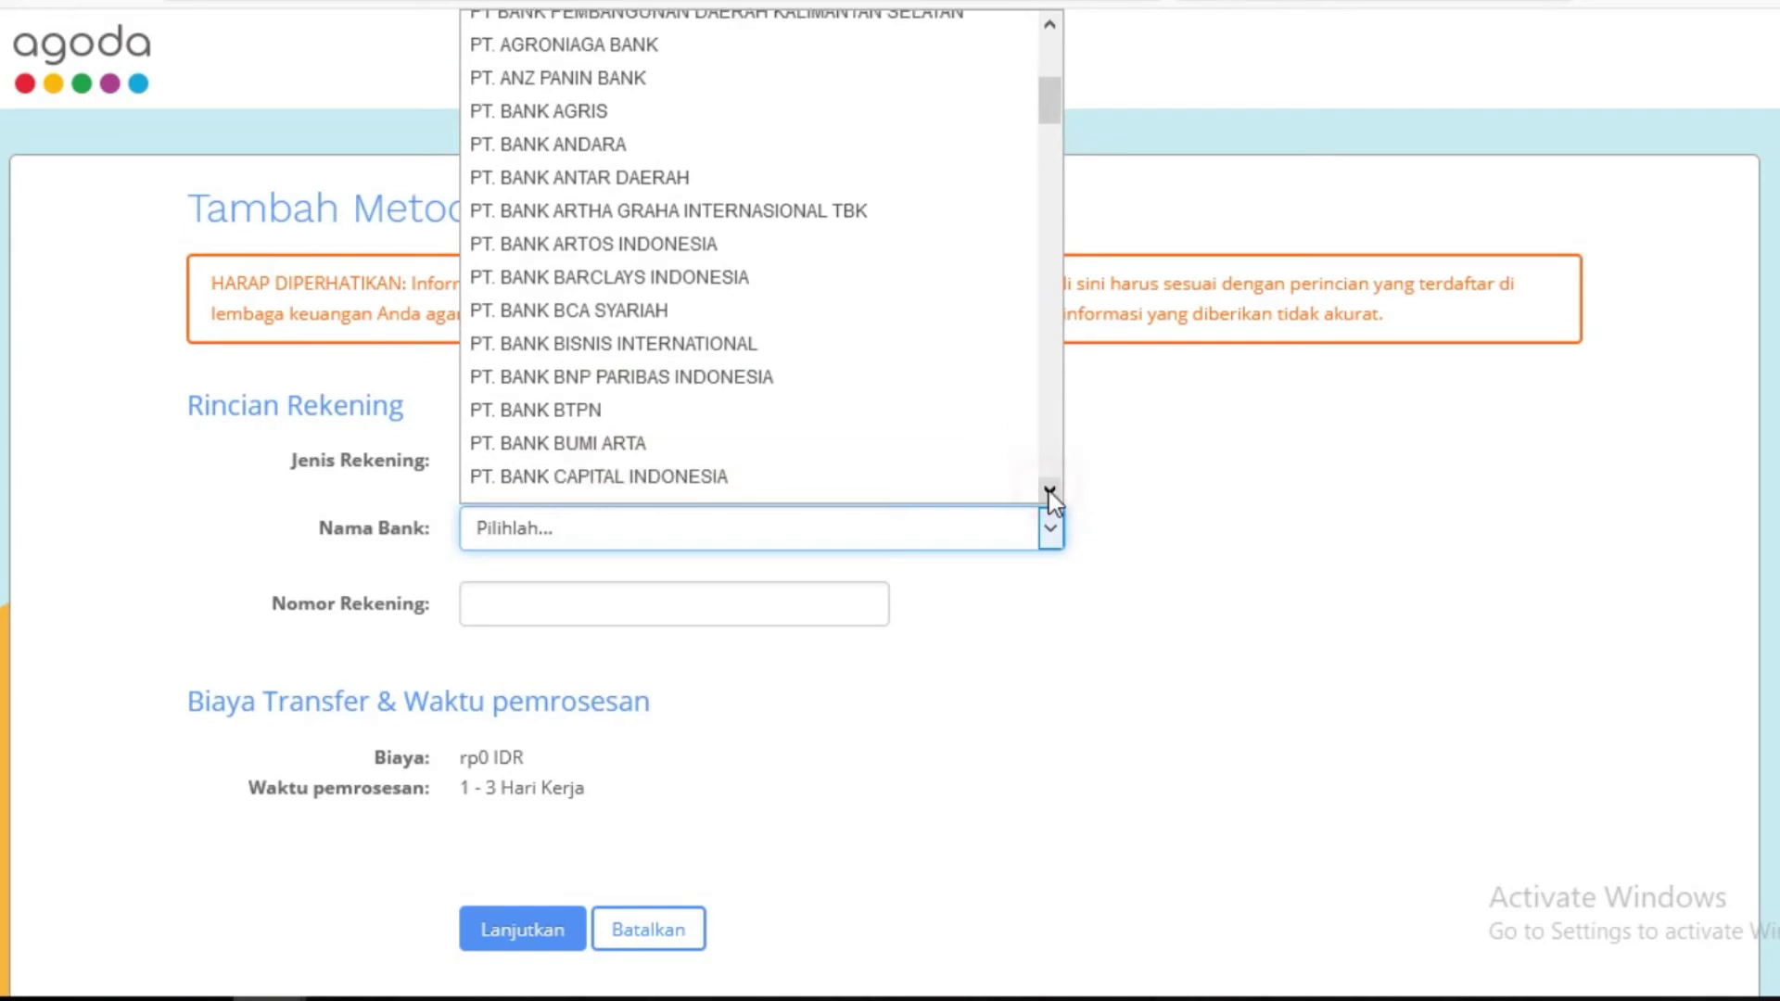
click(1051, 491)
click(1050, 490)
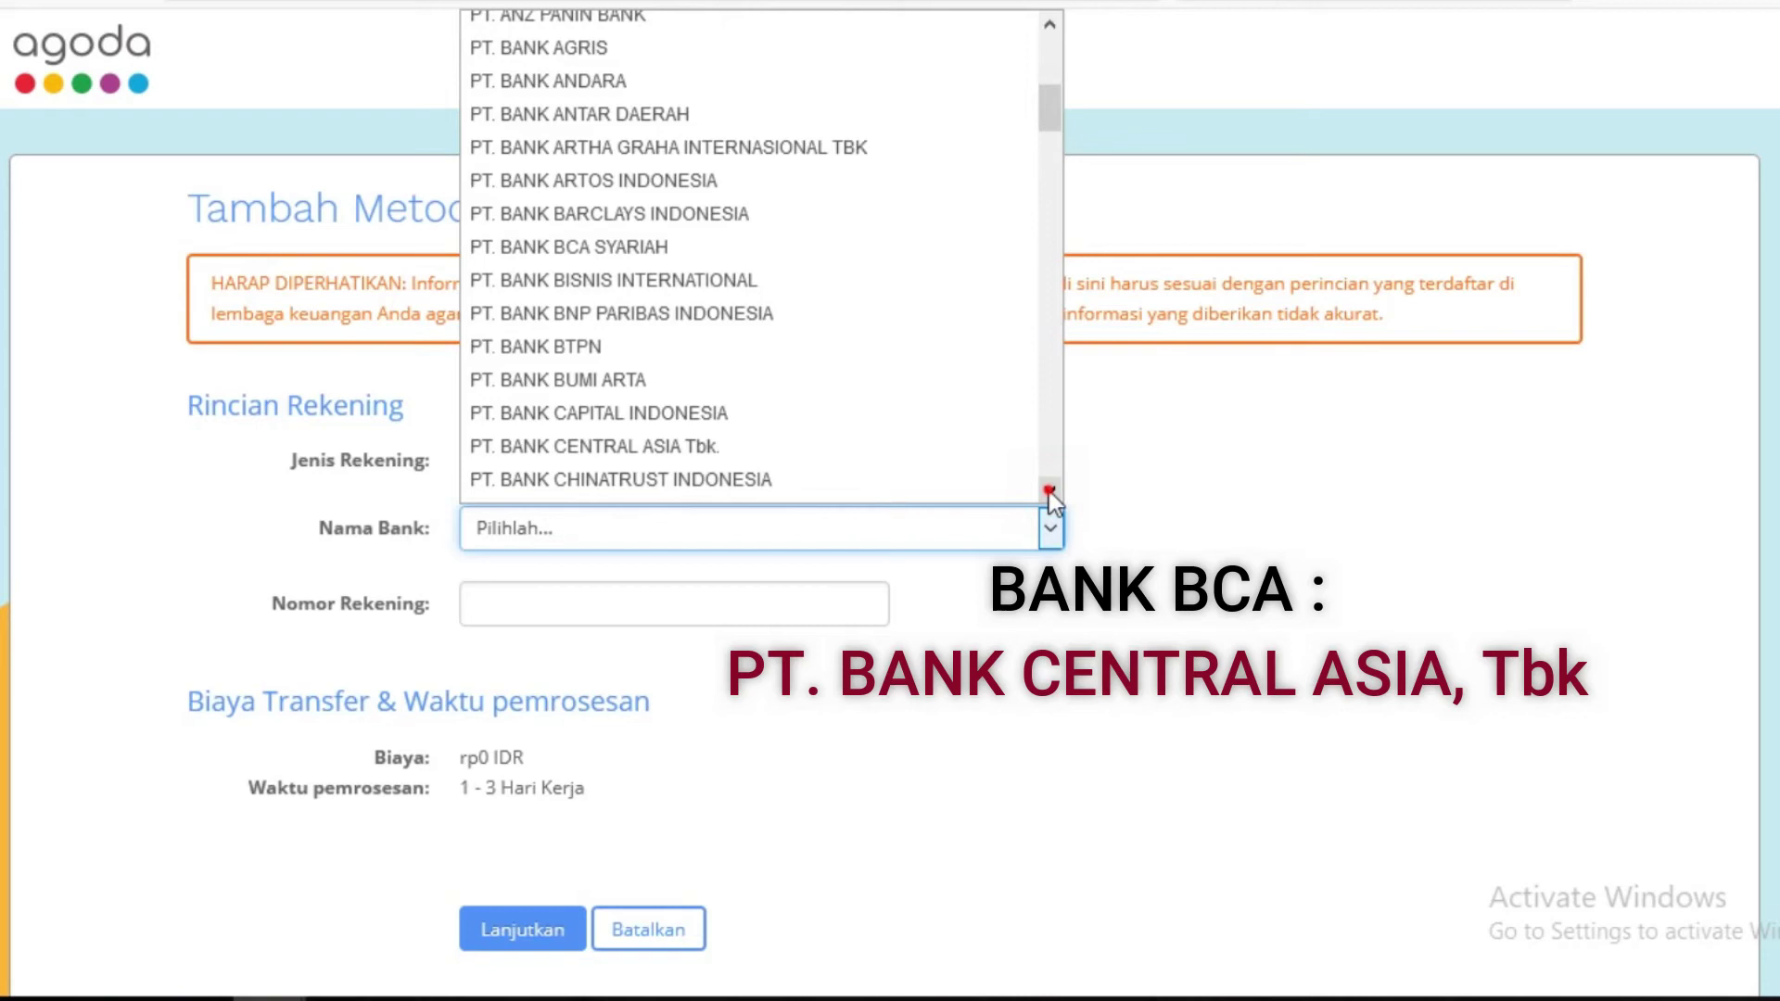
click(1049, 491)
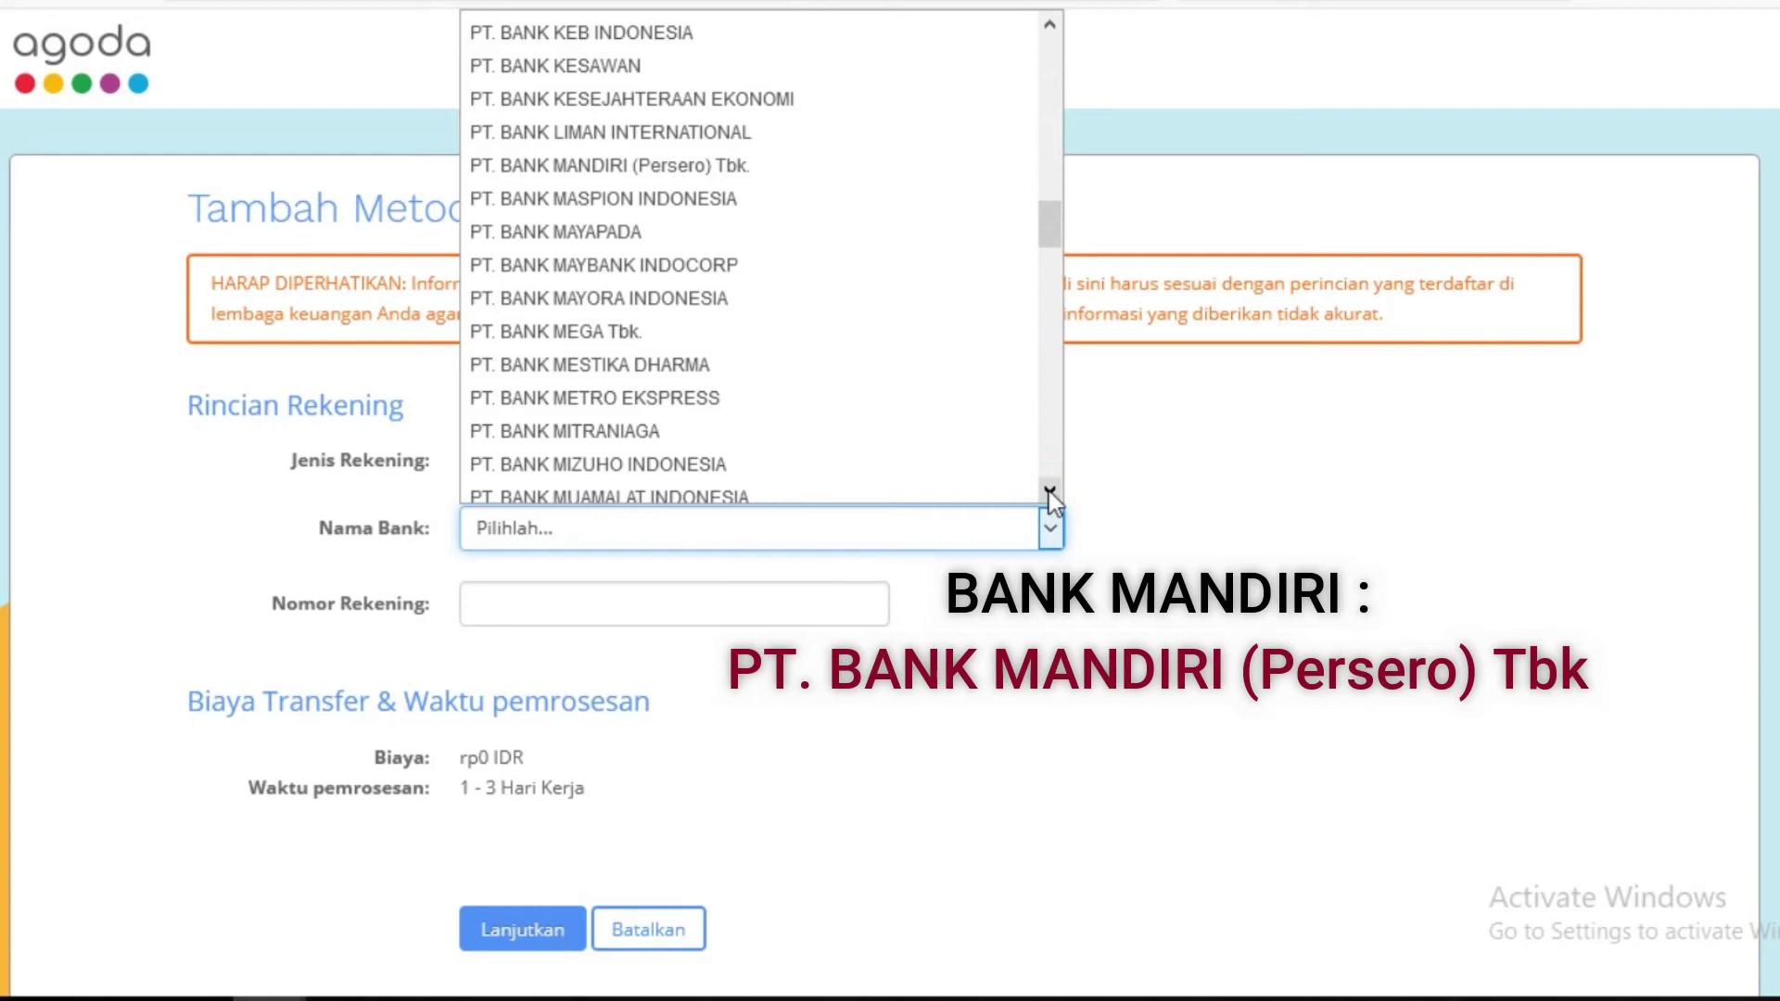
scroll(1051, 501, down, 15)
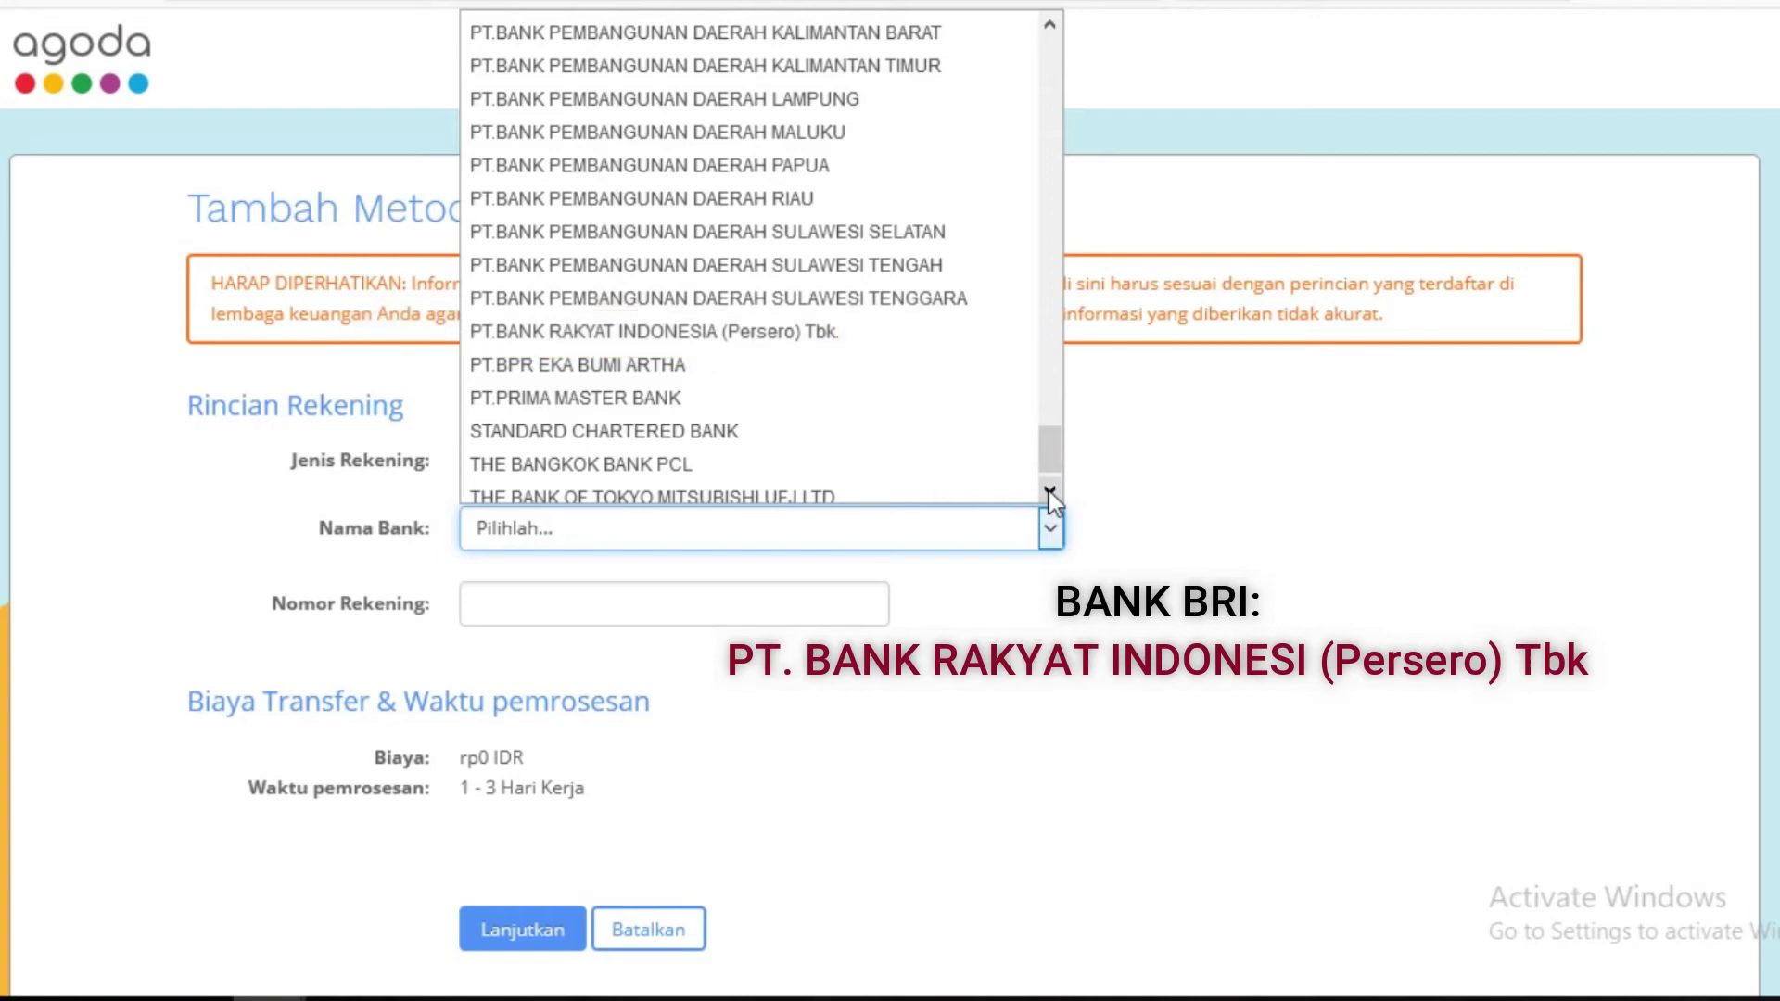
scroll(1051, 500, up, 5)
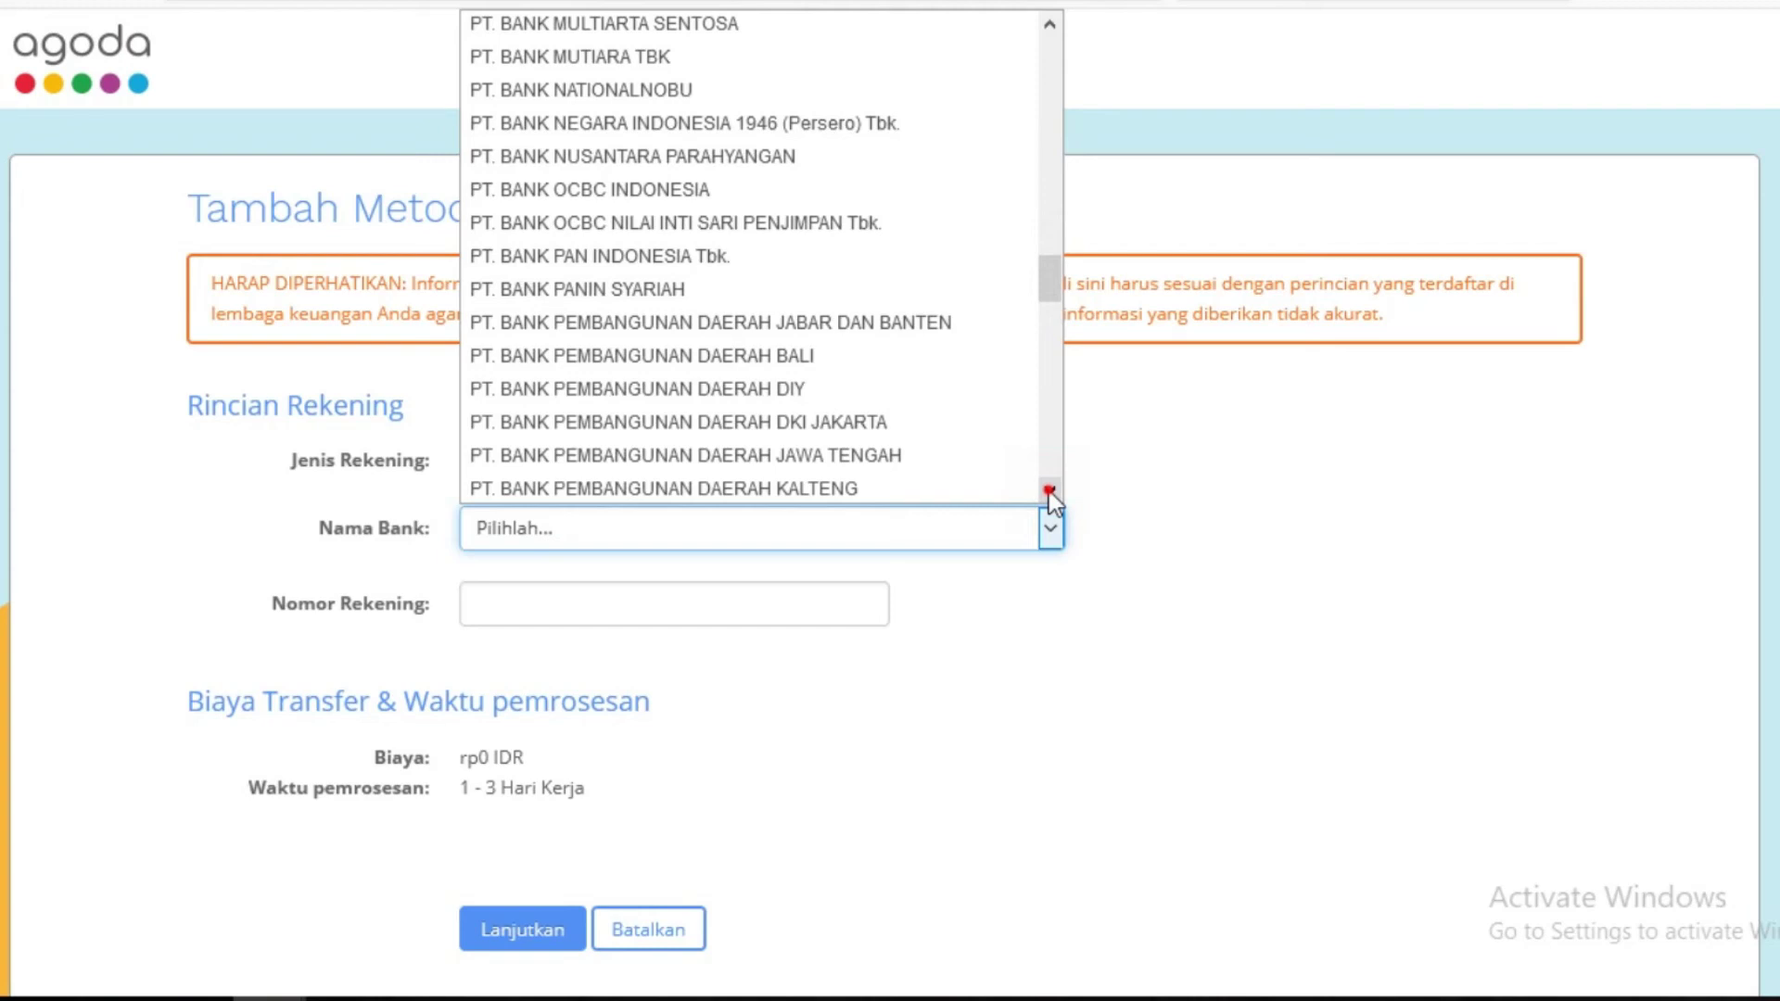
Step: Set the bank name of the transfer method to PT. BANK CENTRAL ASIA Tbk
scroll(1048, 500, up, 15)
click(1048, 491)
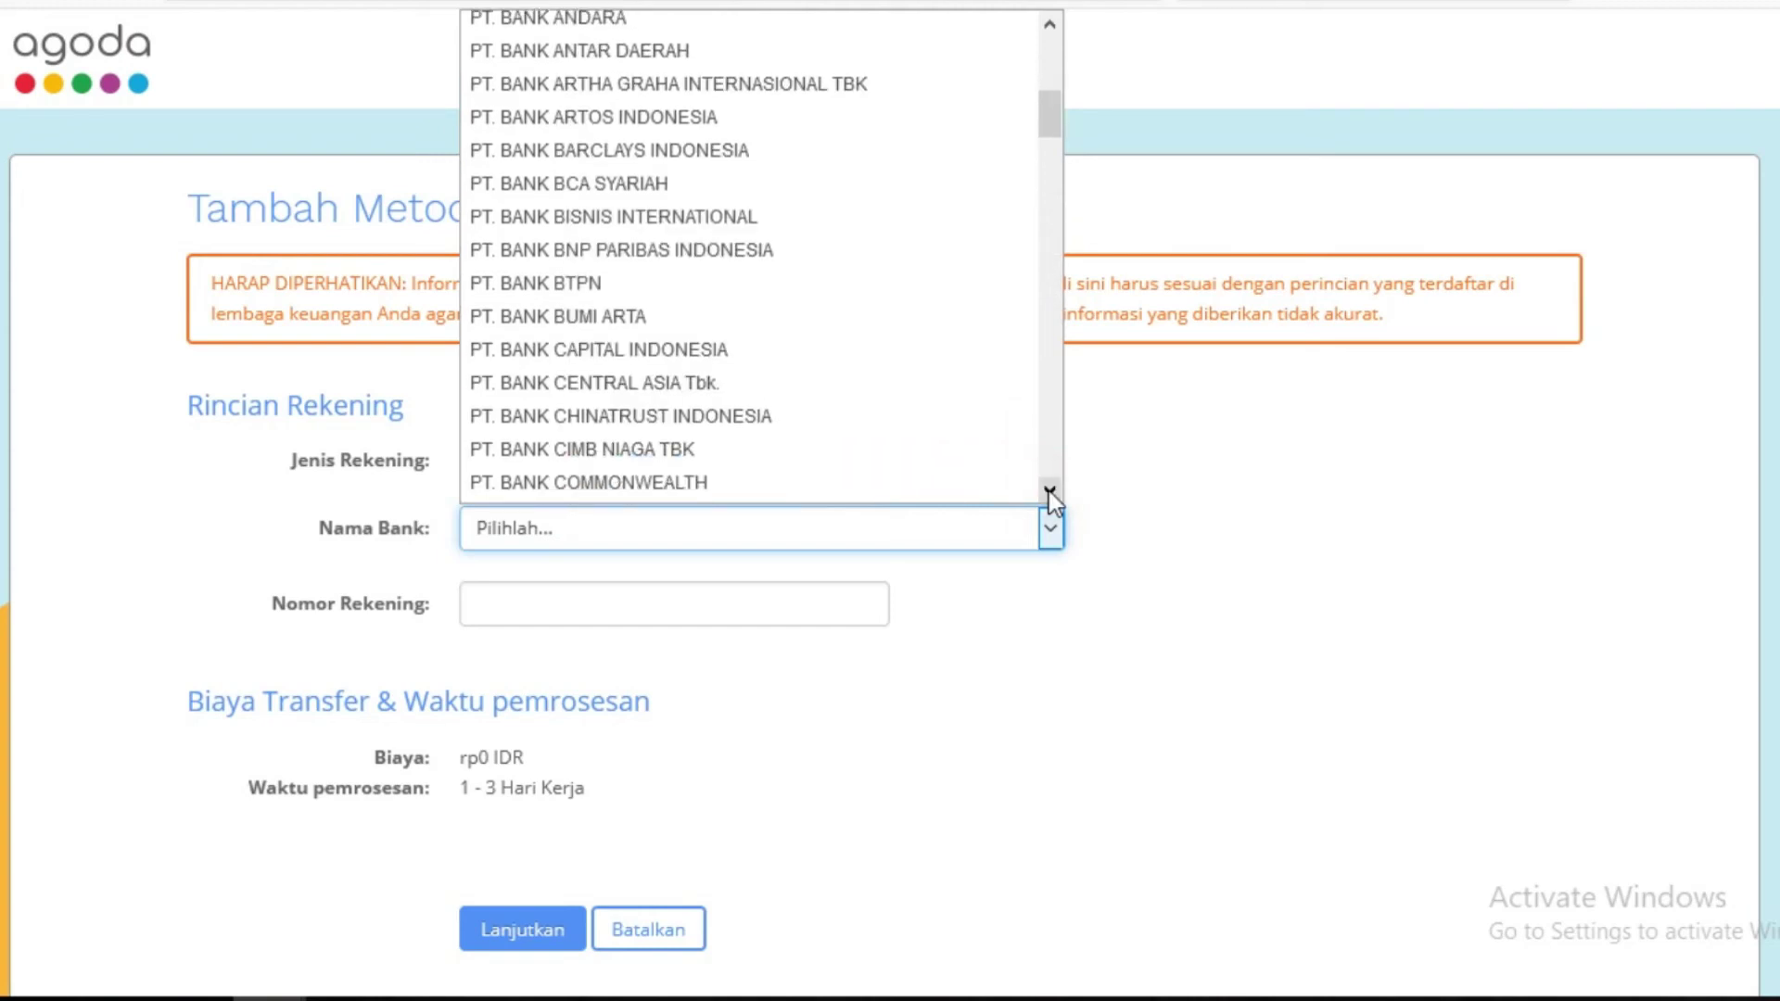
click(1049, 491)
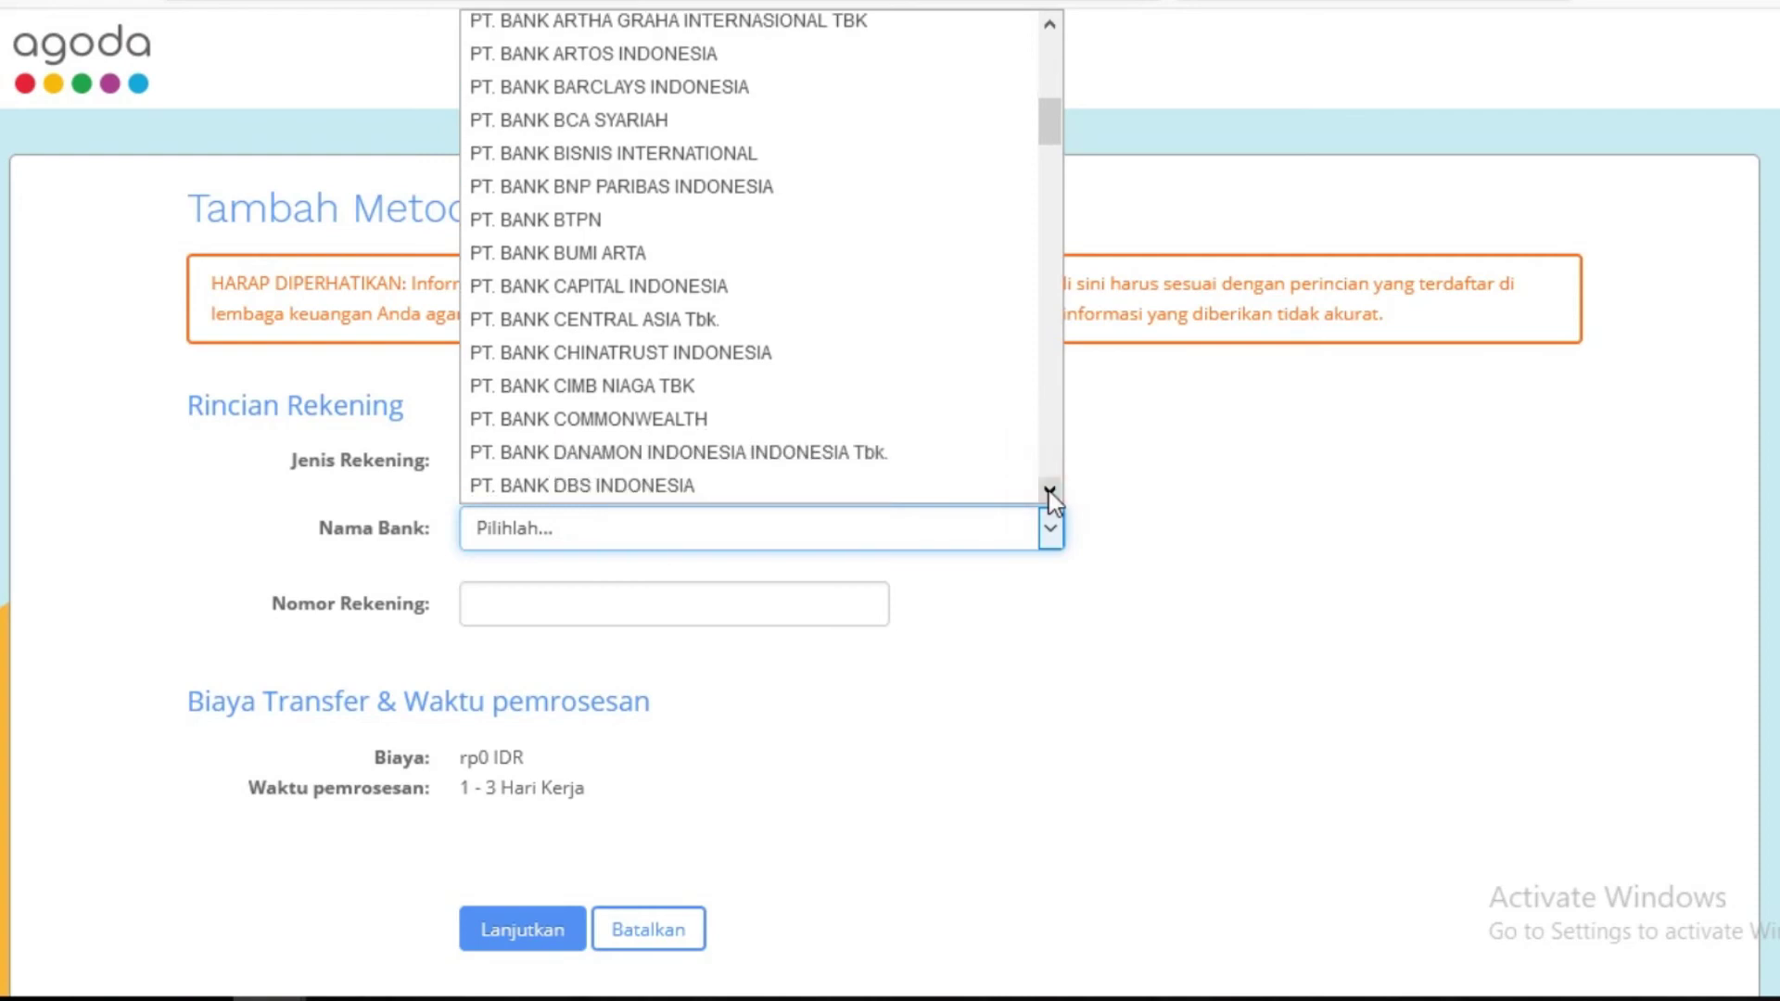
click(1049, 491)
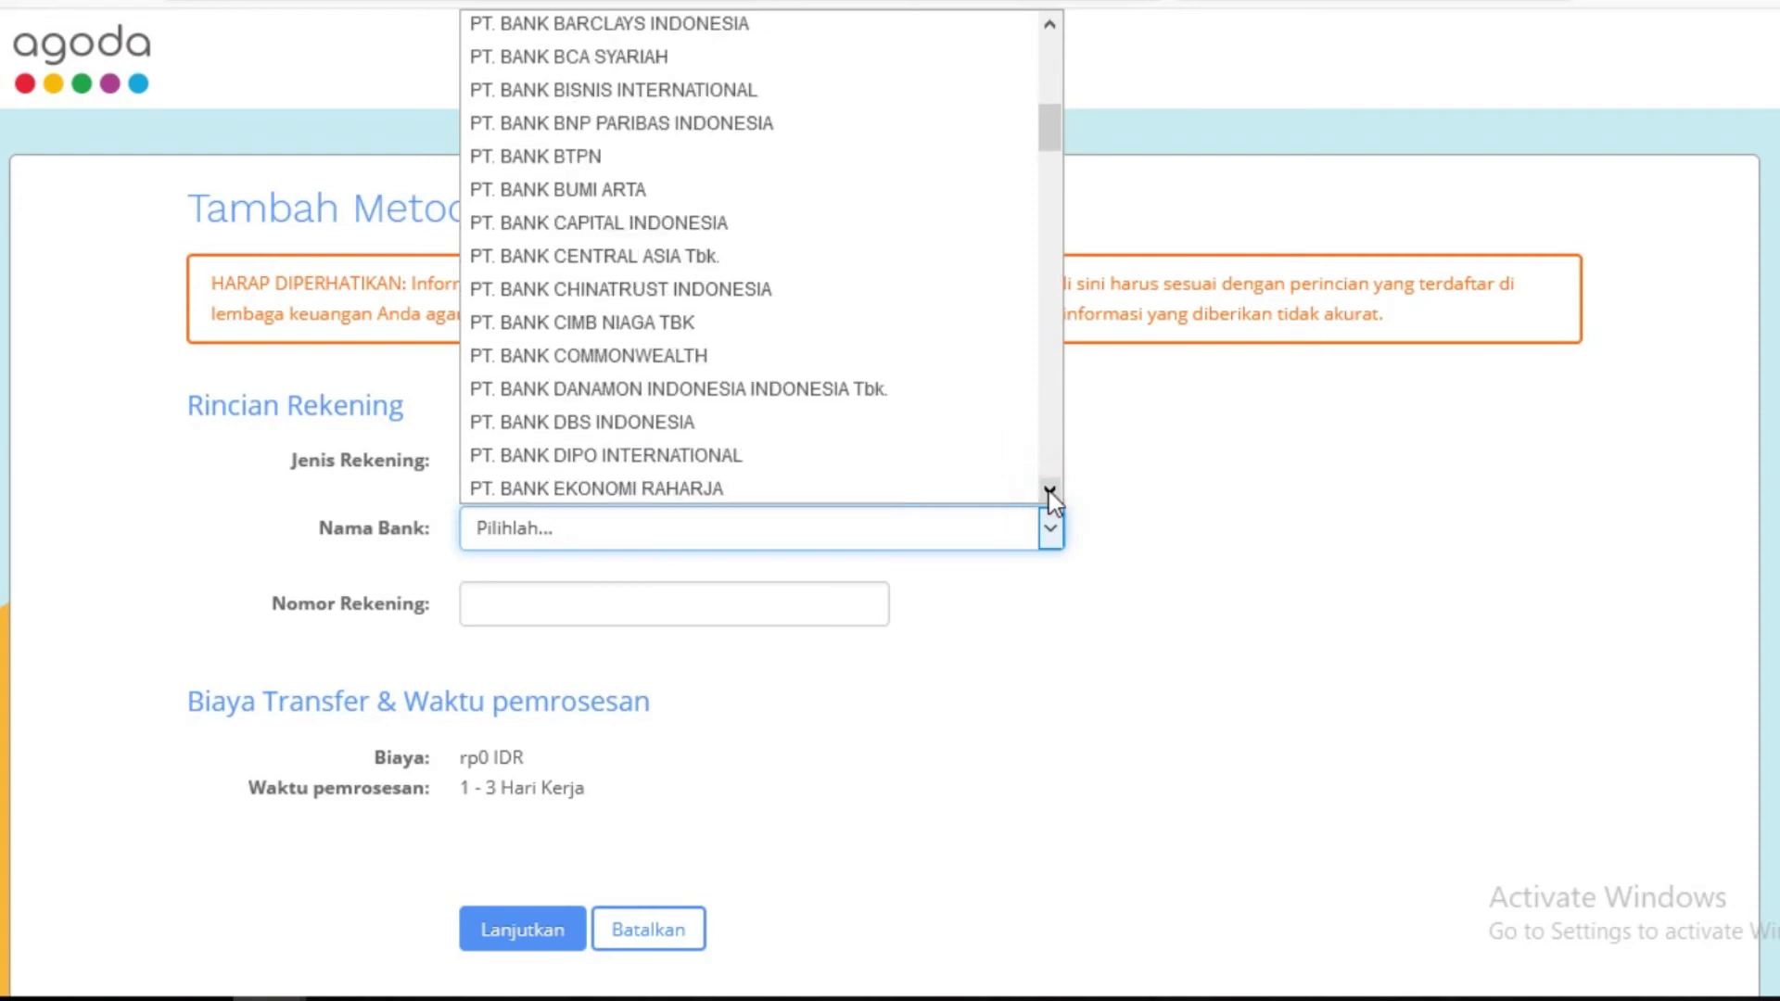
click(1048, 491)
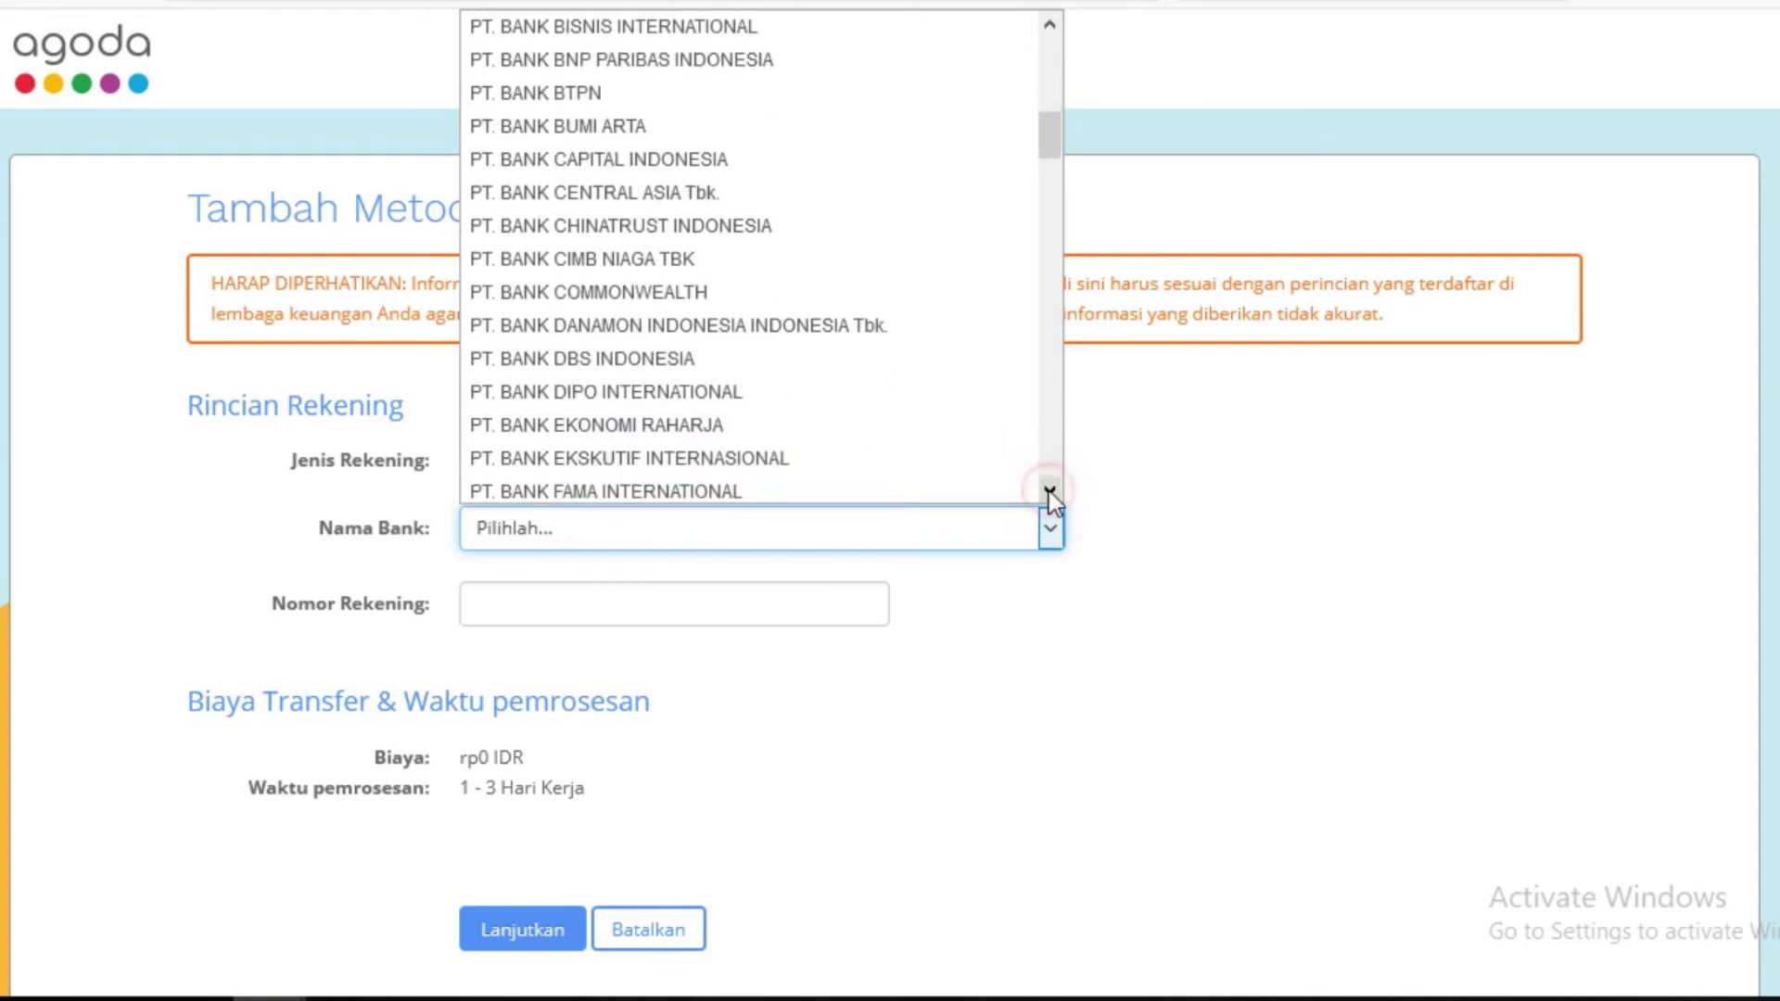
click(1050, 493)
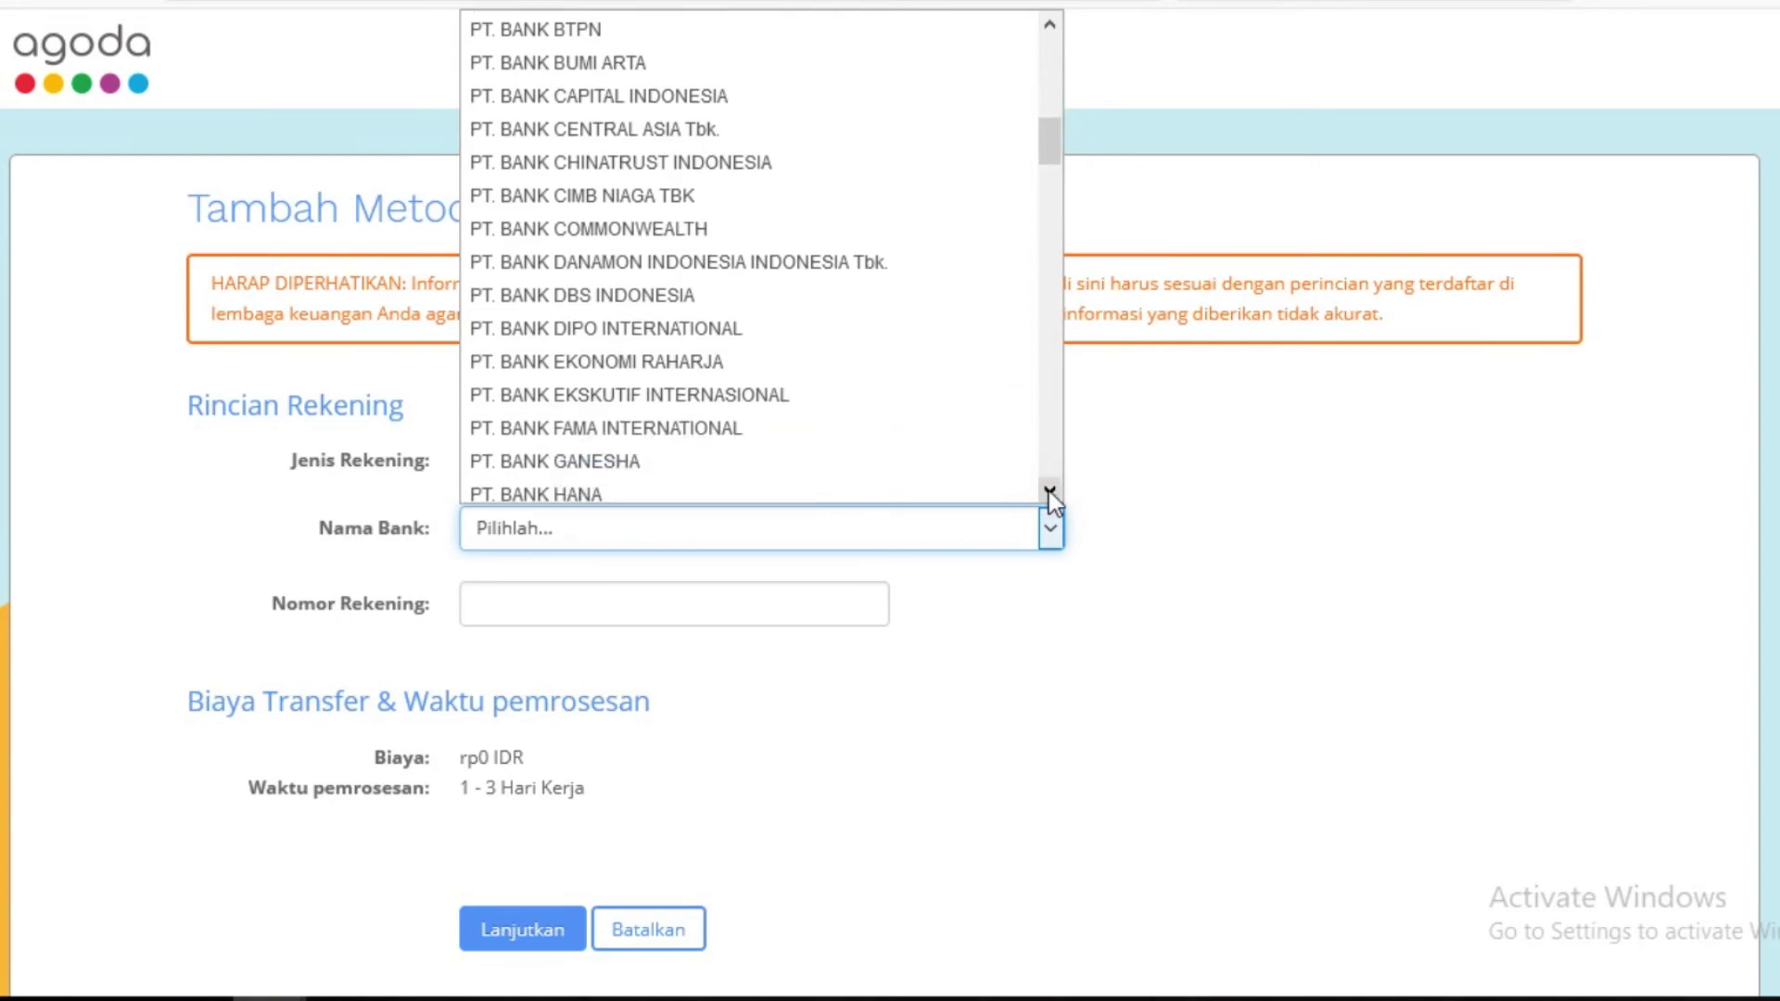
click(1049, 491)
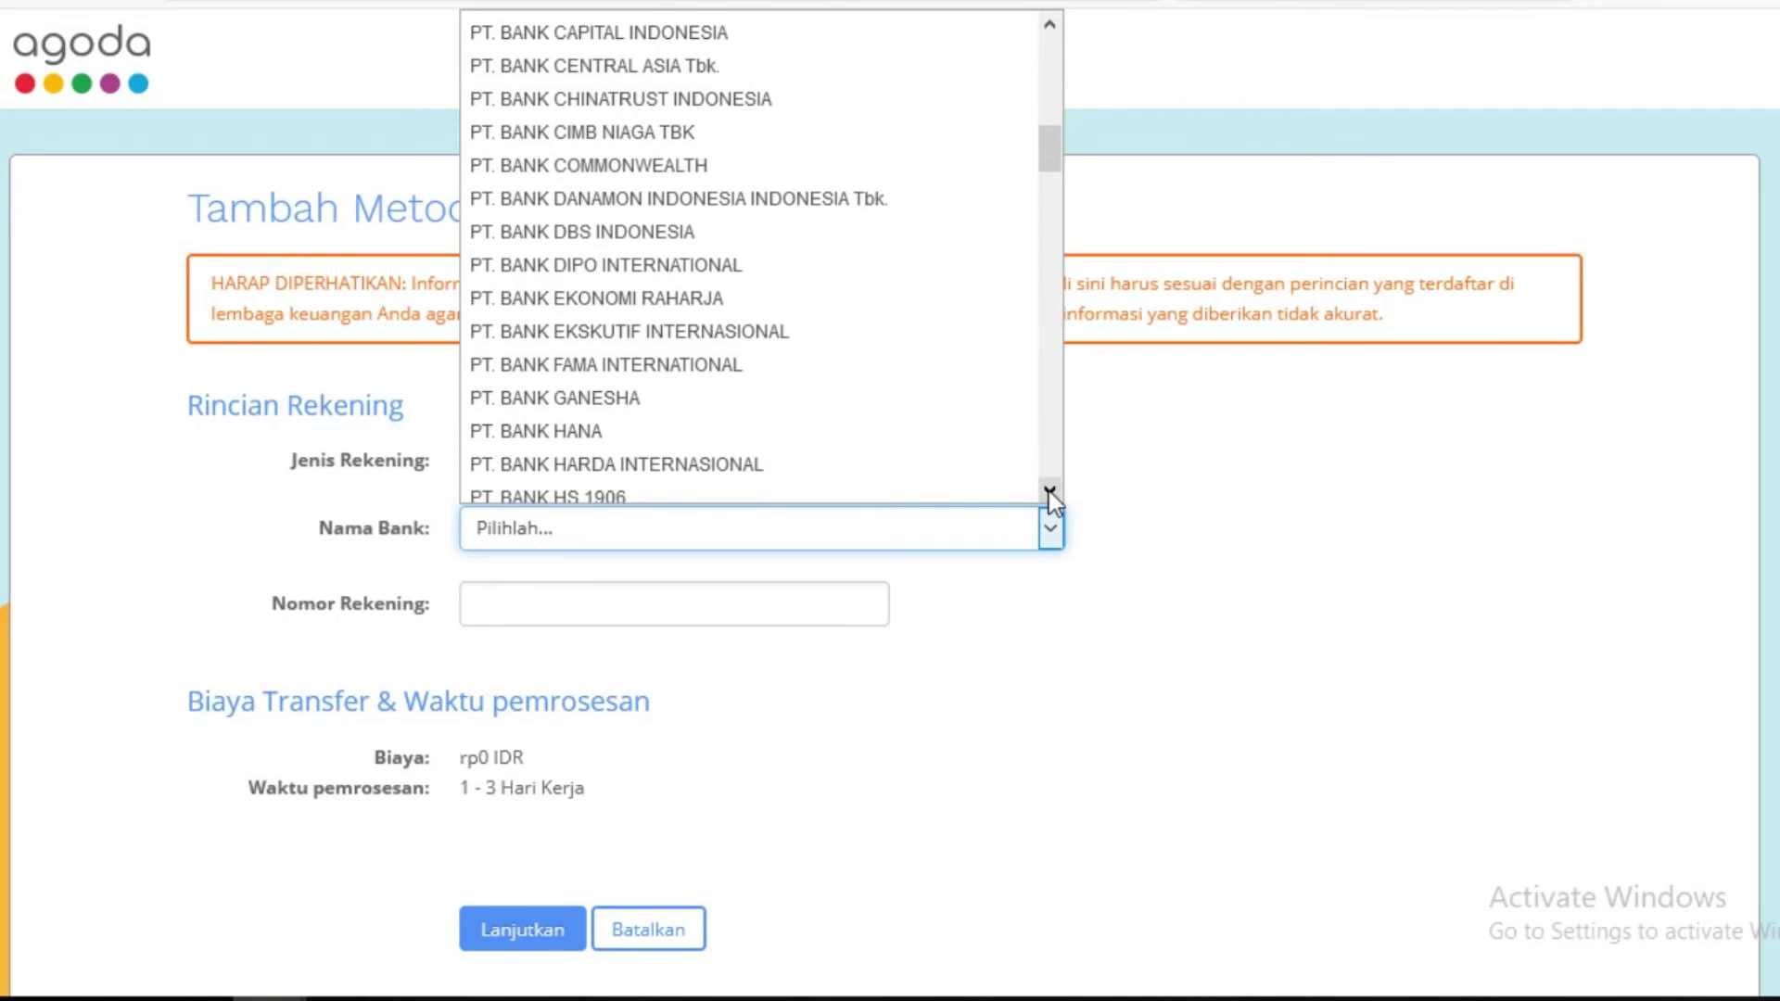
click(1049, 492)
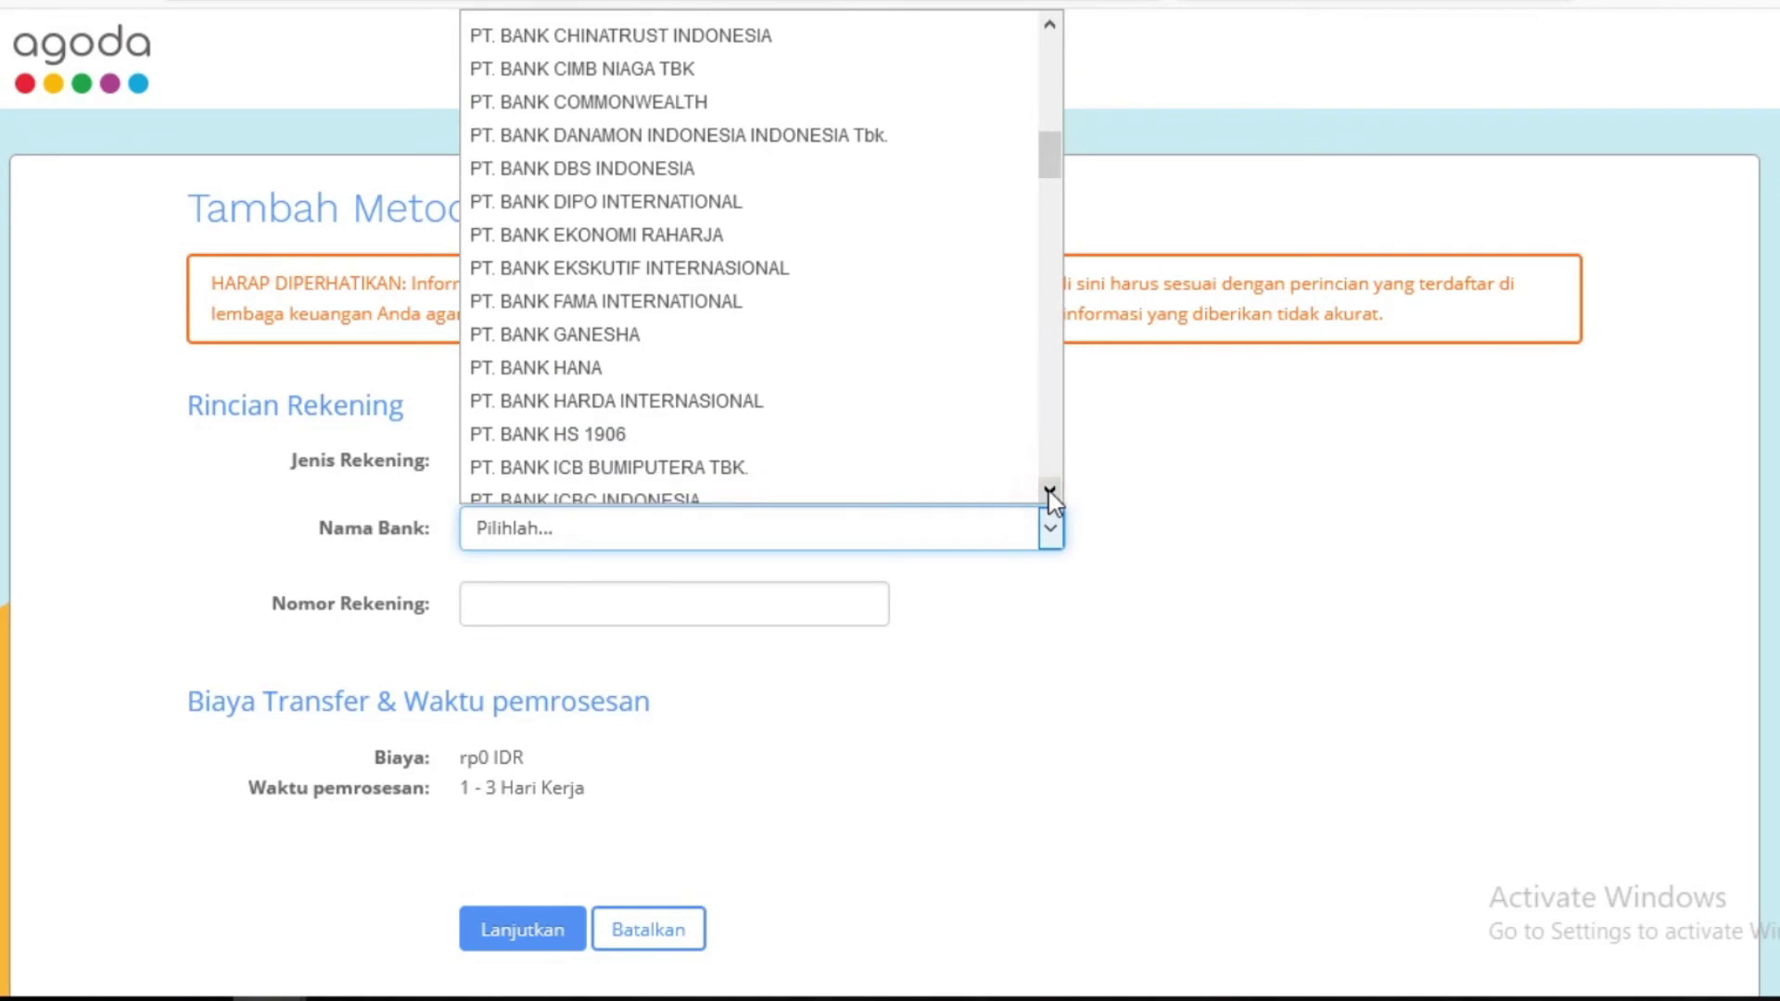
click(1049, 492)
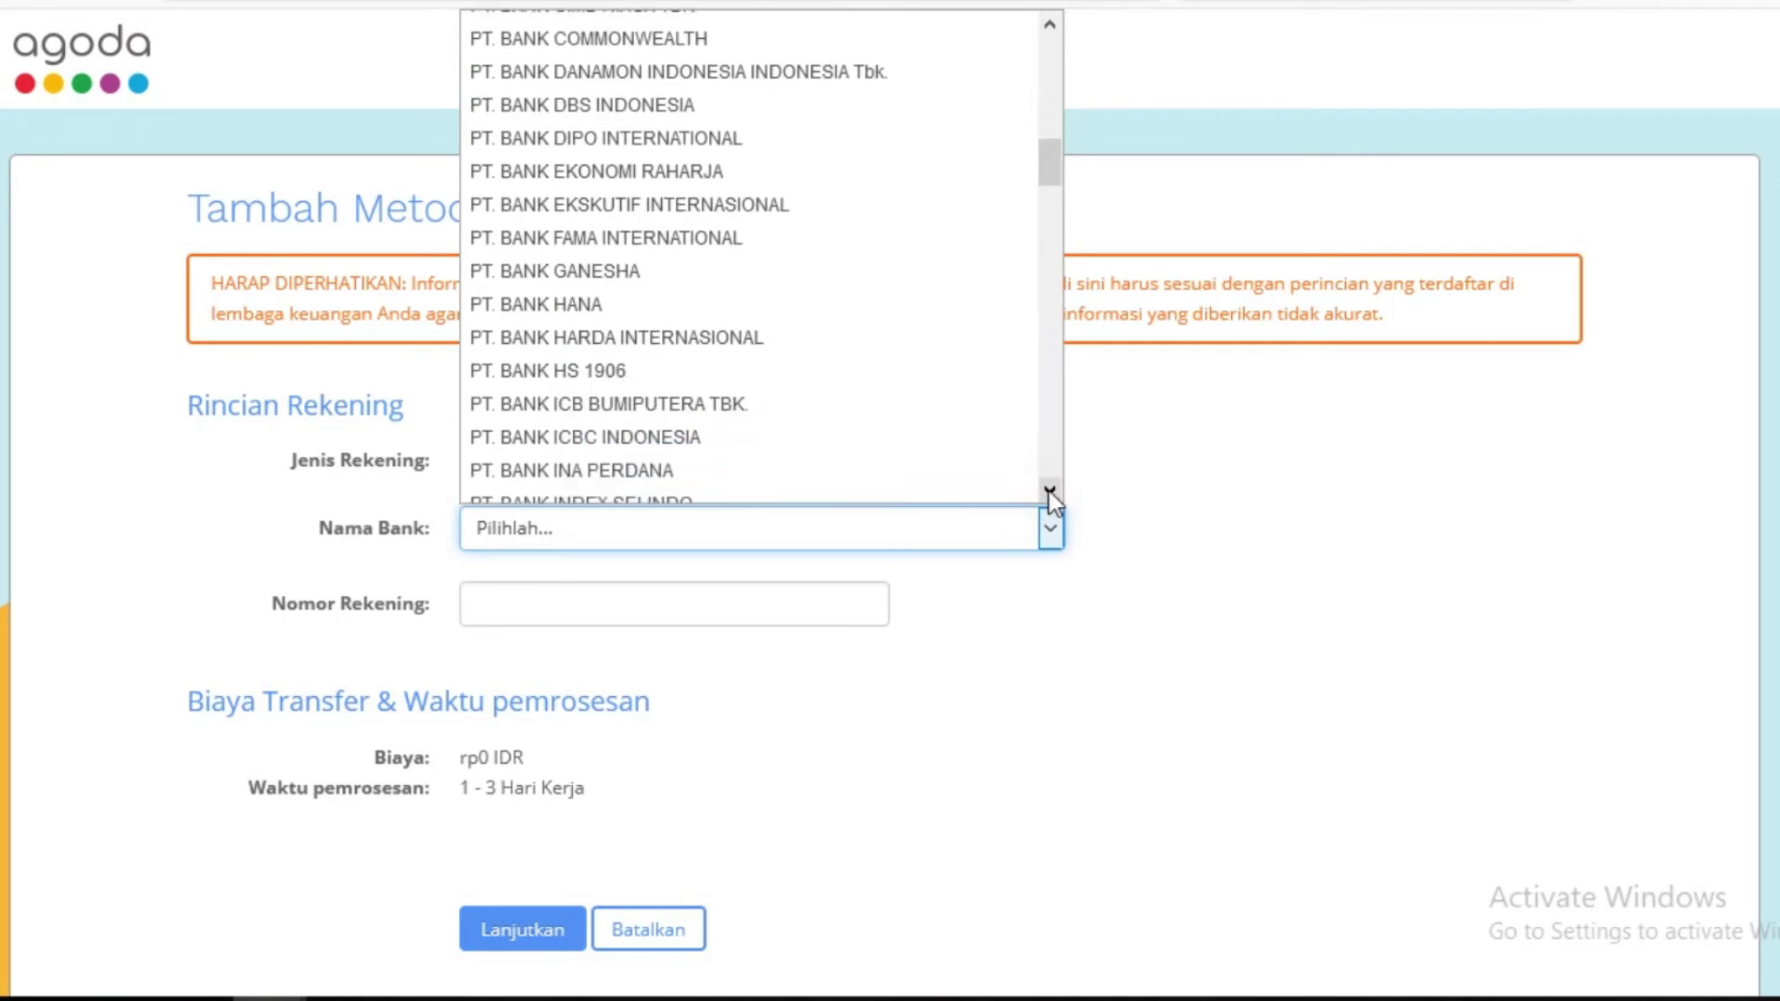
click(1050, 491)
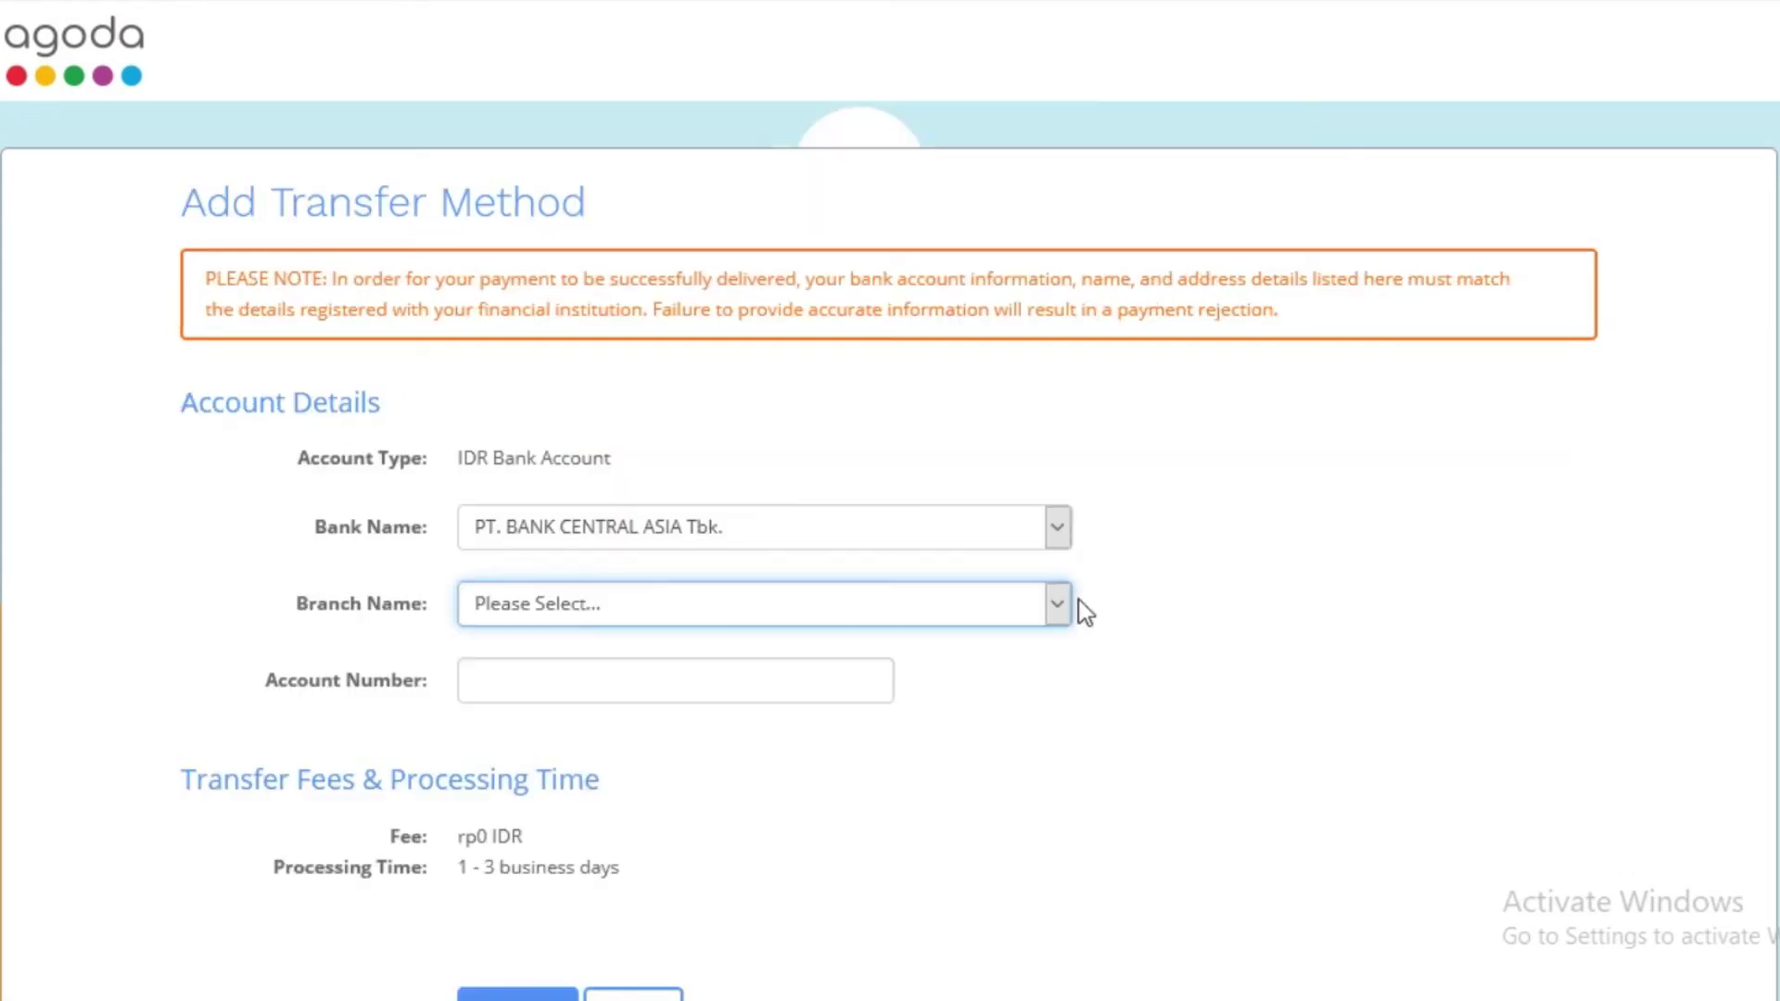
Step: Look through the BCA branch name list for the branch where the account was opened, browsing the KC entries
click(1057, 604)
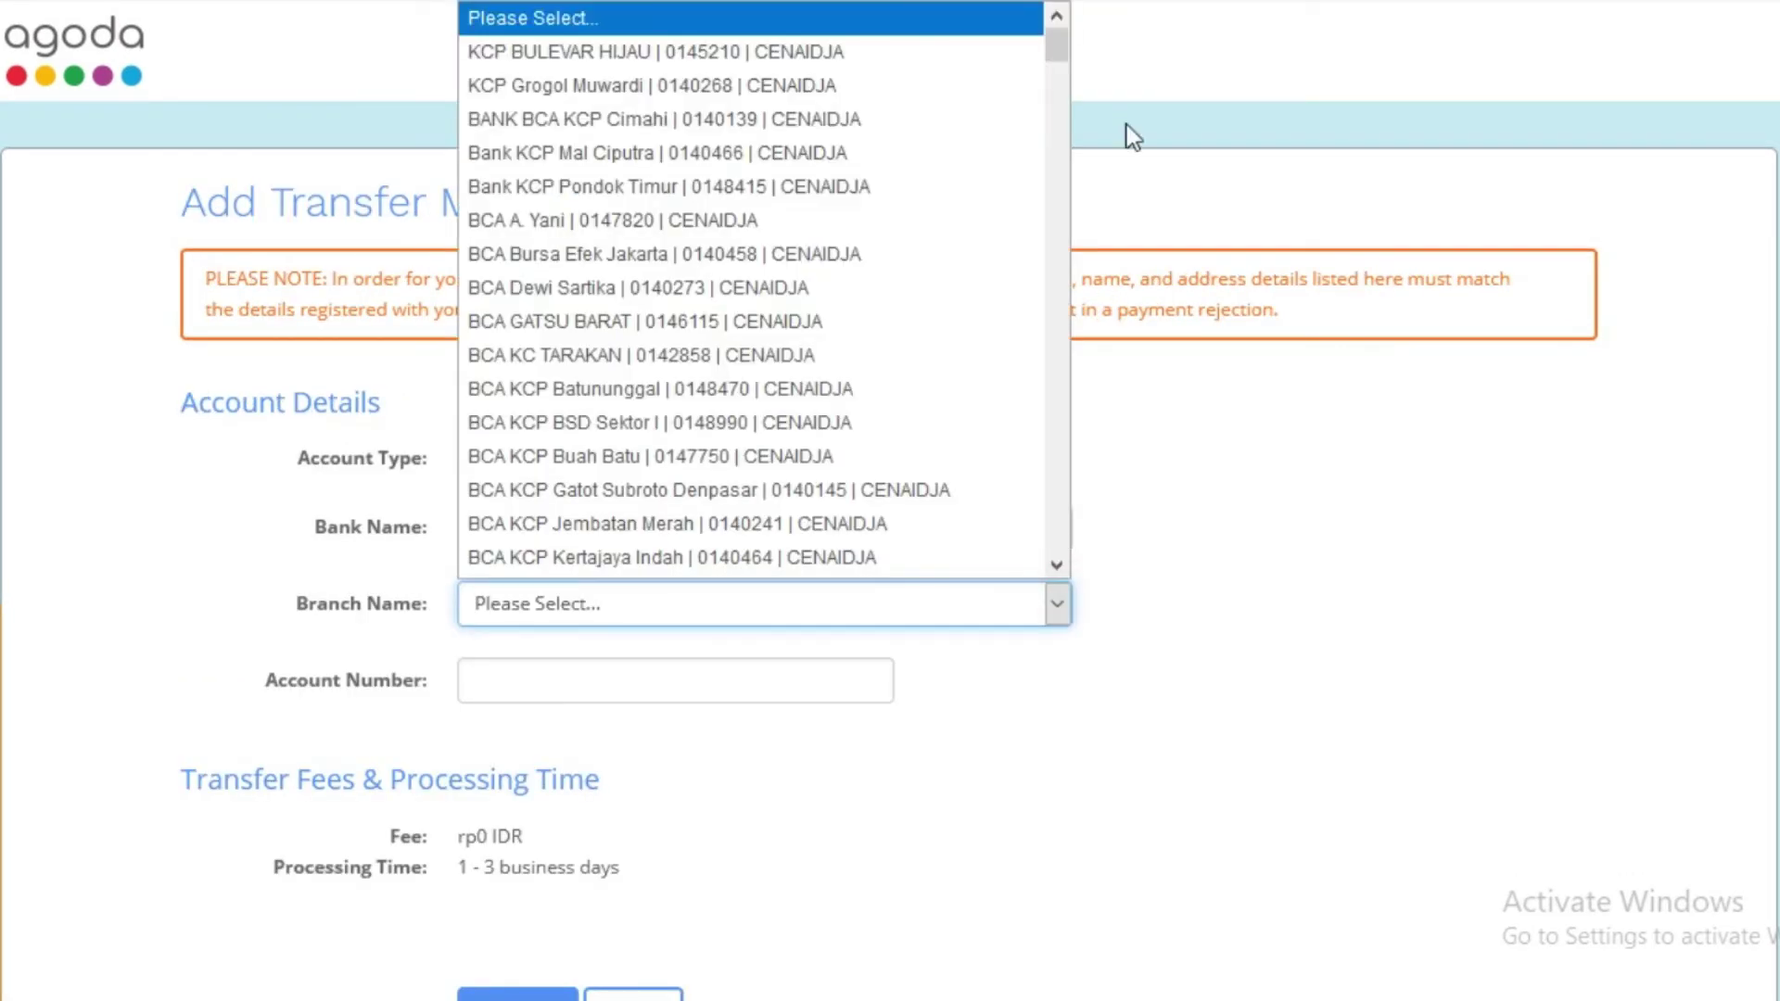
drag(1057, 41, 1058, 168)
click(1058, 565)
click(1058, 565)
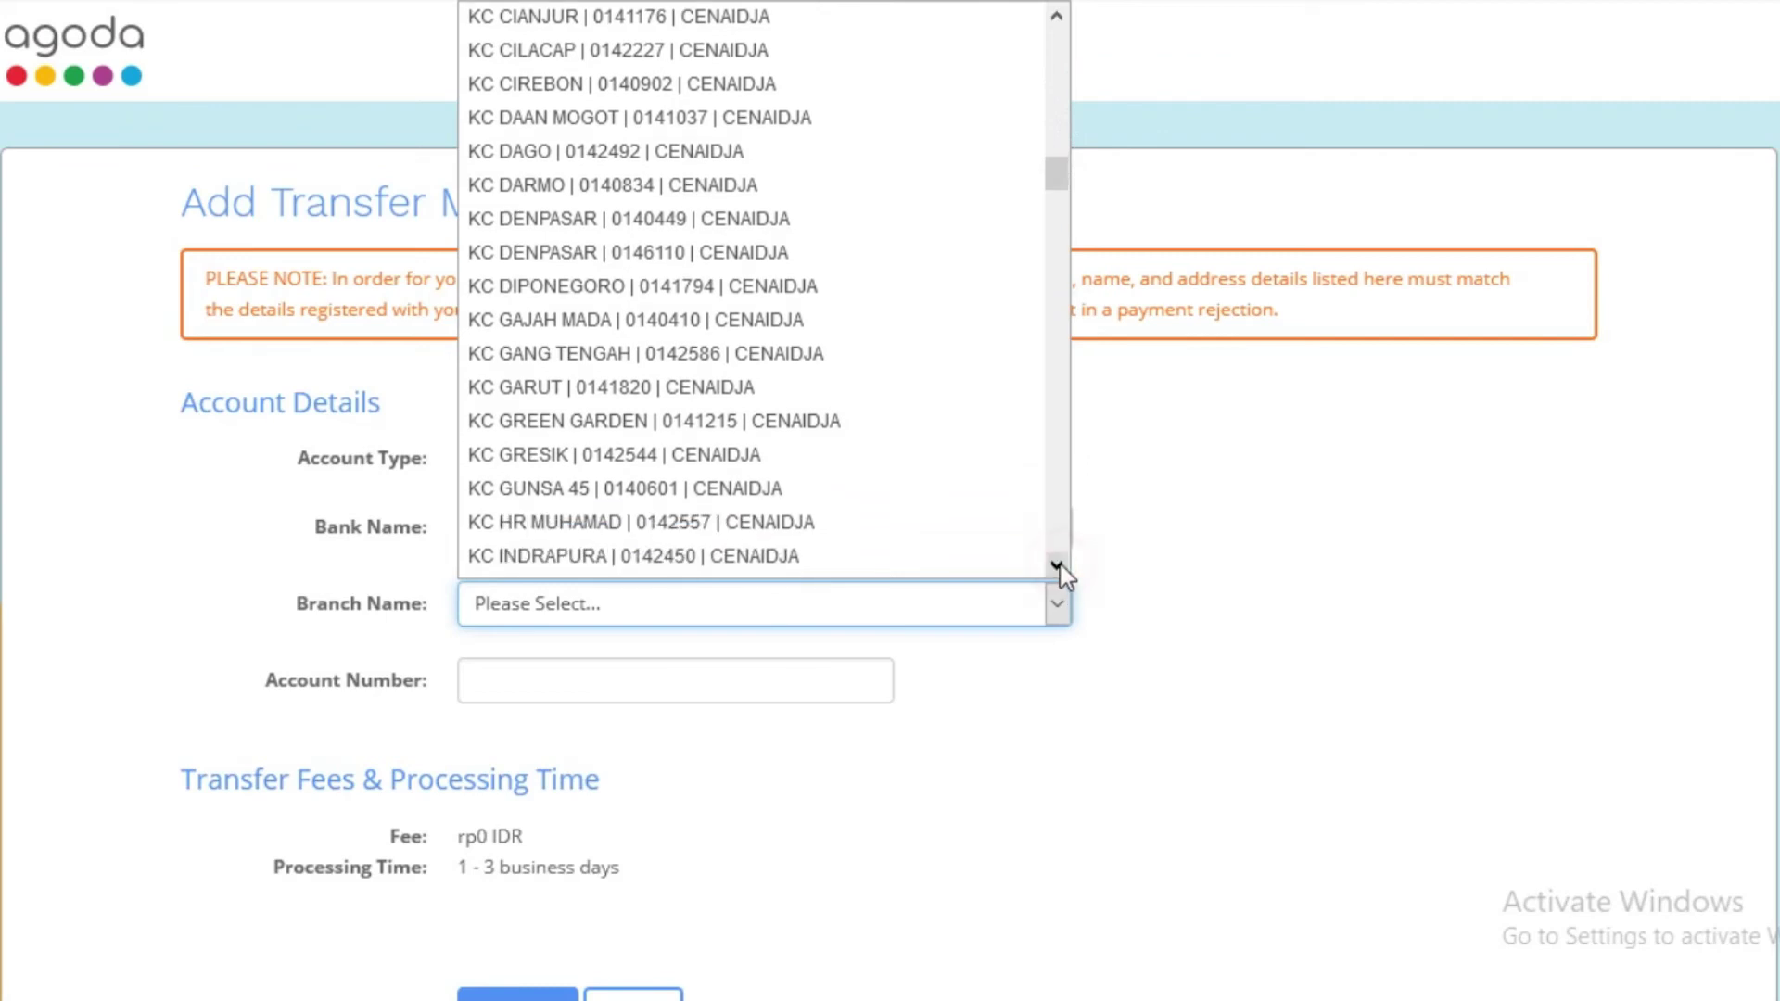
click(1060, 565)
click(1059, 565)
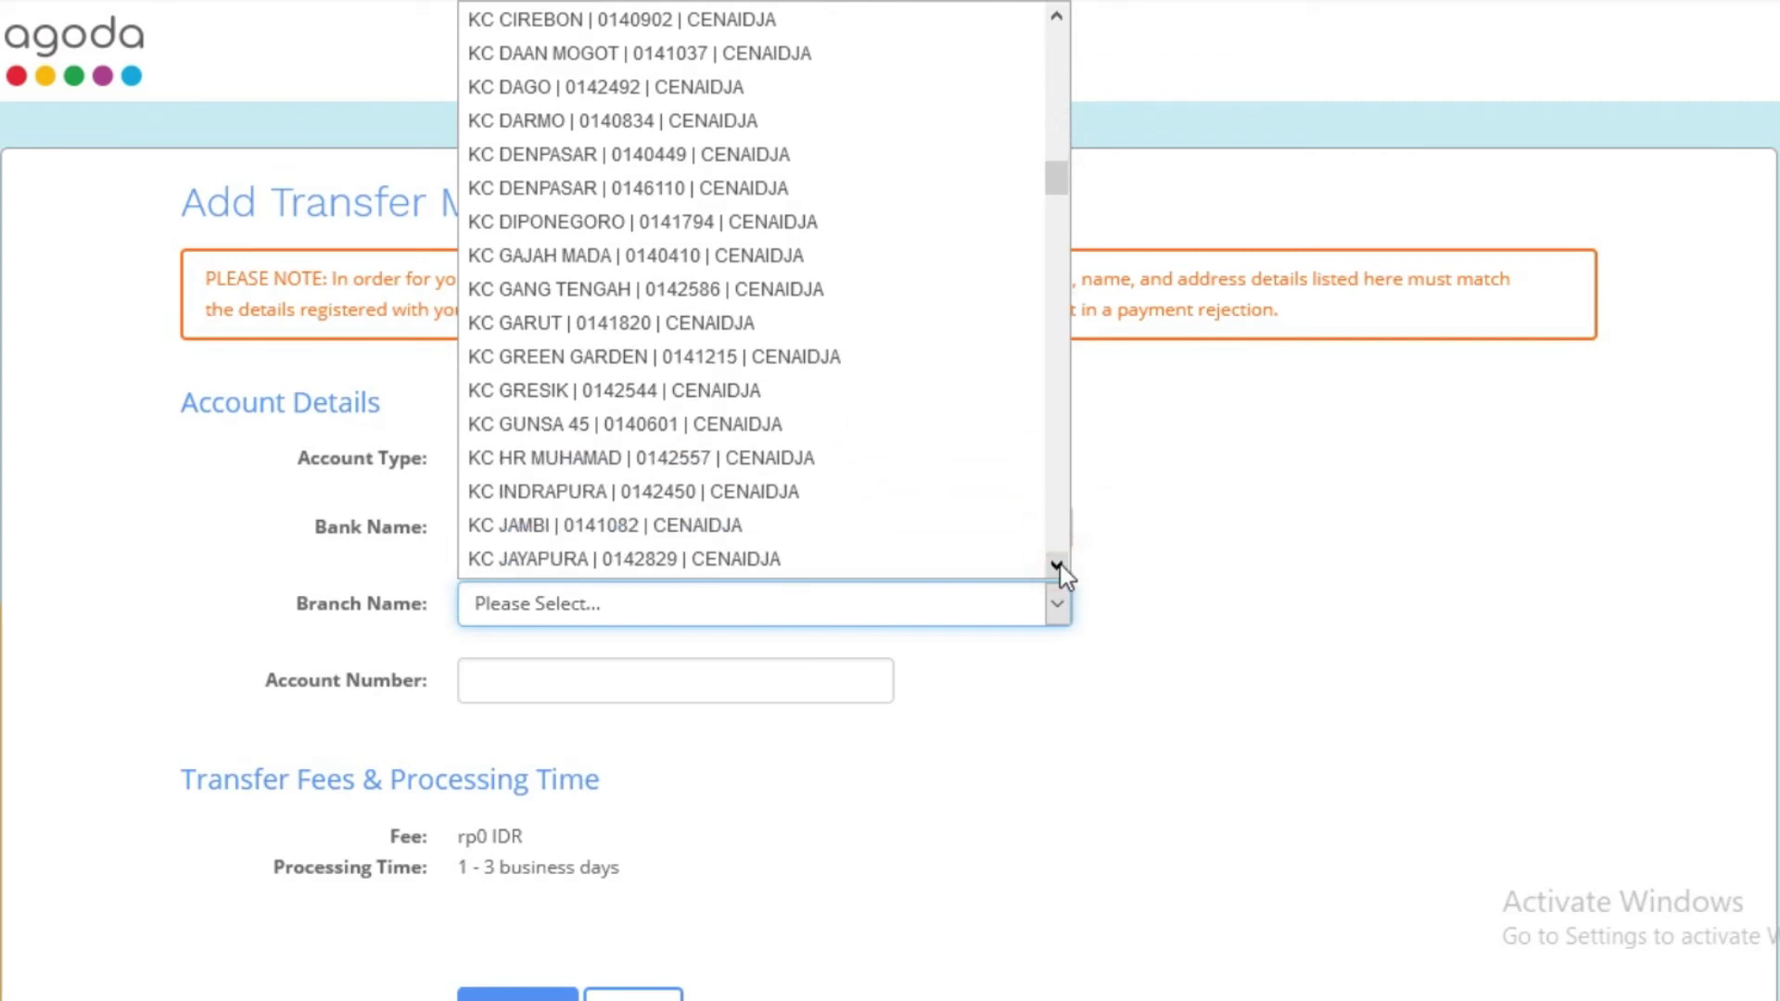
click(1058, 564)
click(1057, 565)
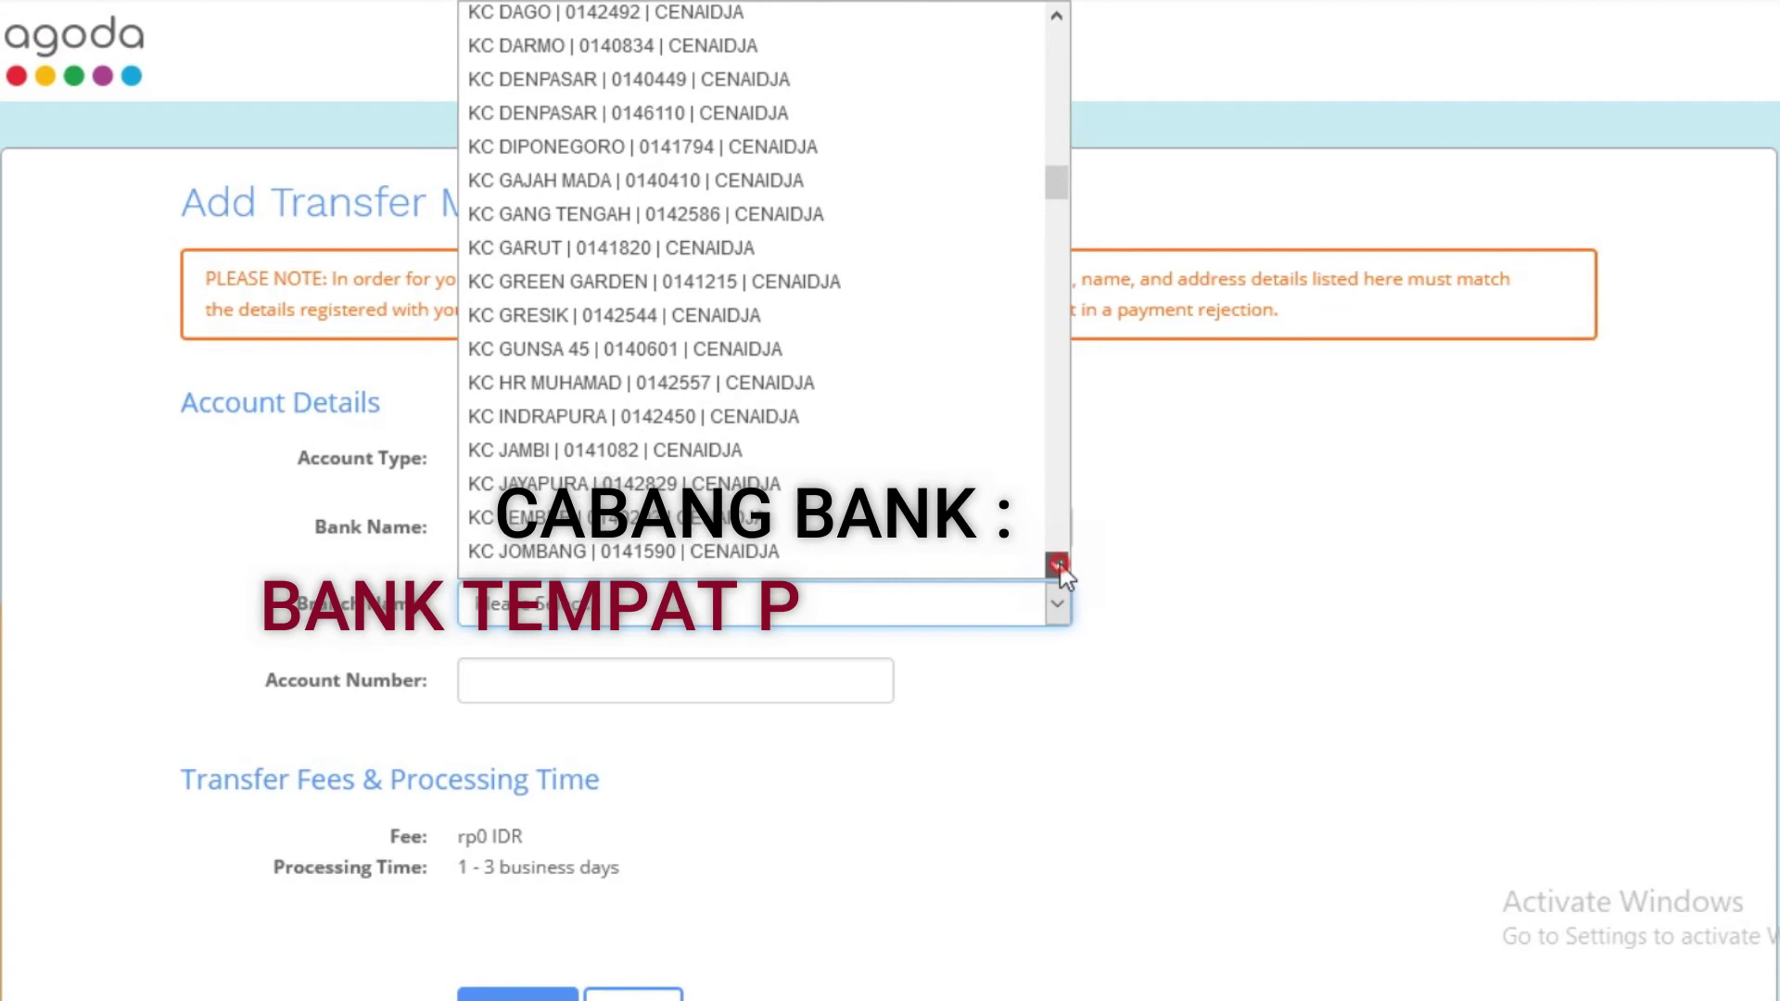
click(1058, 564)
click(1058, 564)
click(1057, 564)
click(1057, 564)
click(1058, 564)
click(1058, 564)
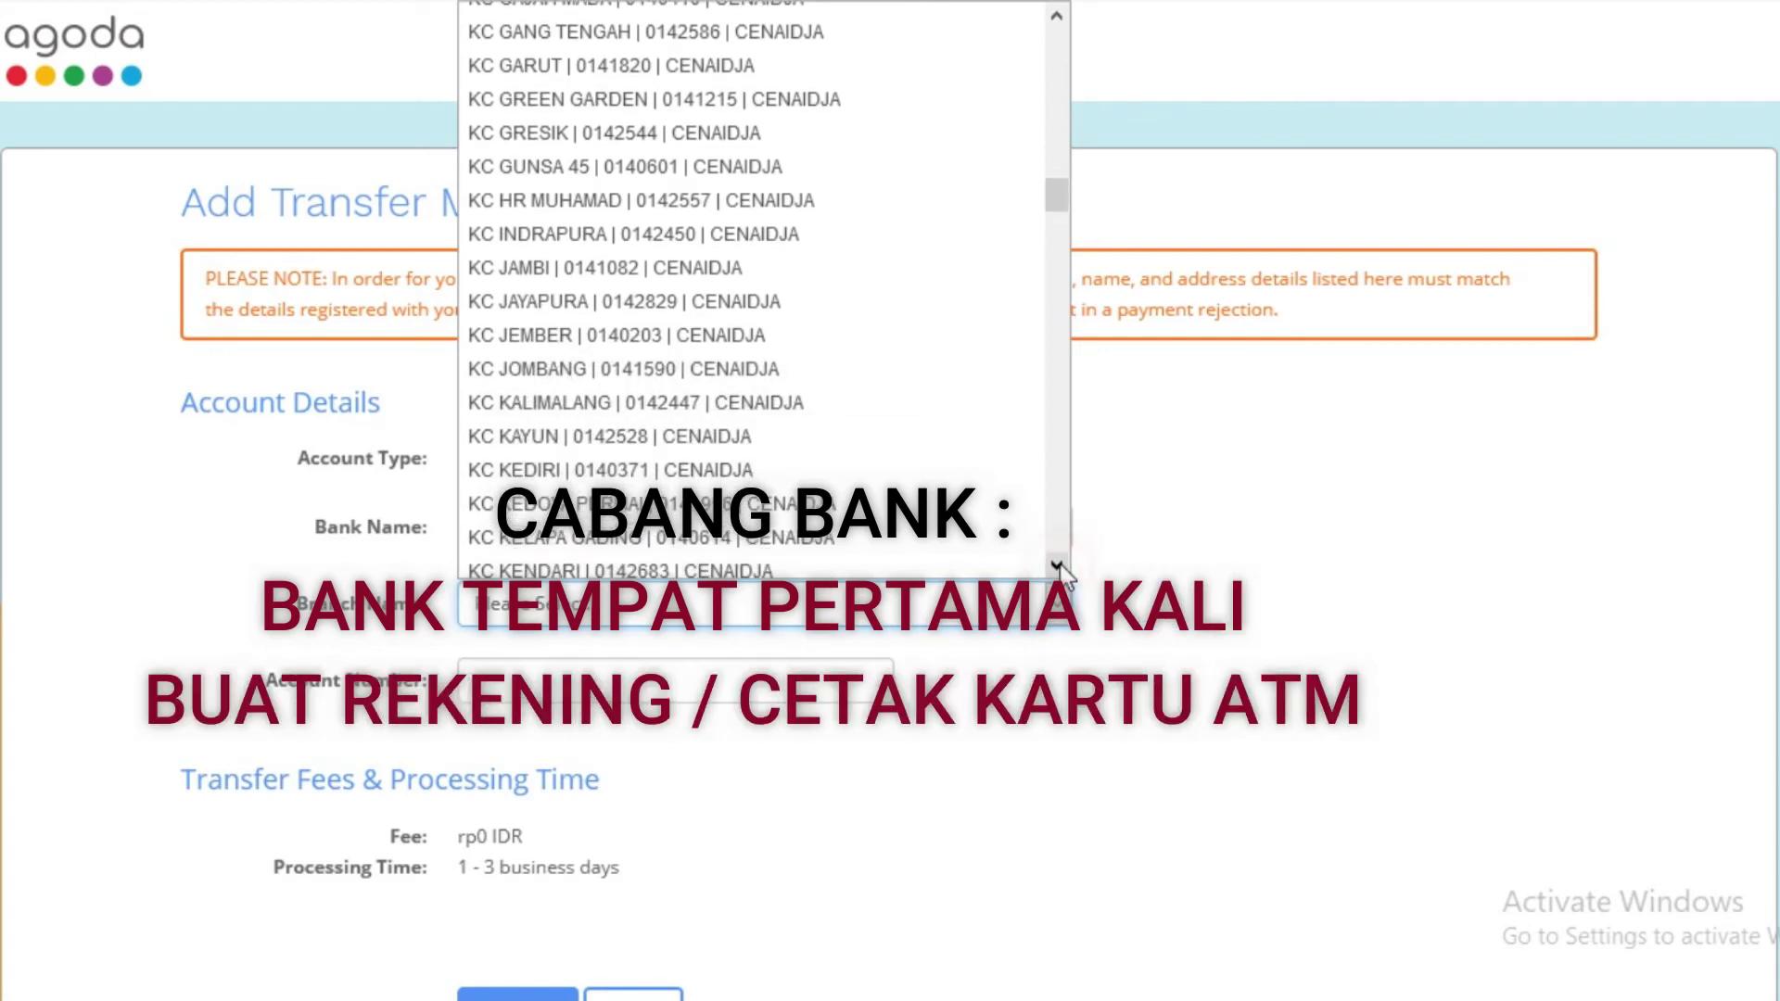
click(1057, 565)
click(1058, 565)
click(1058, 565)
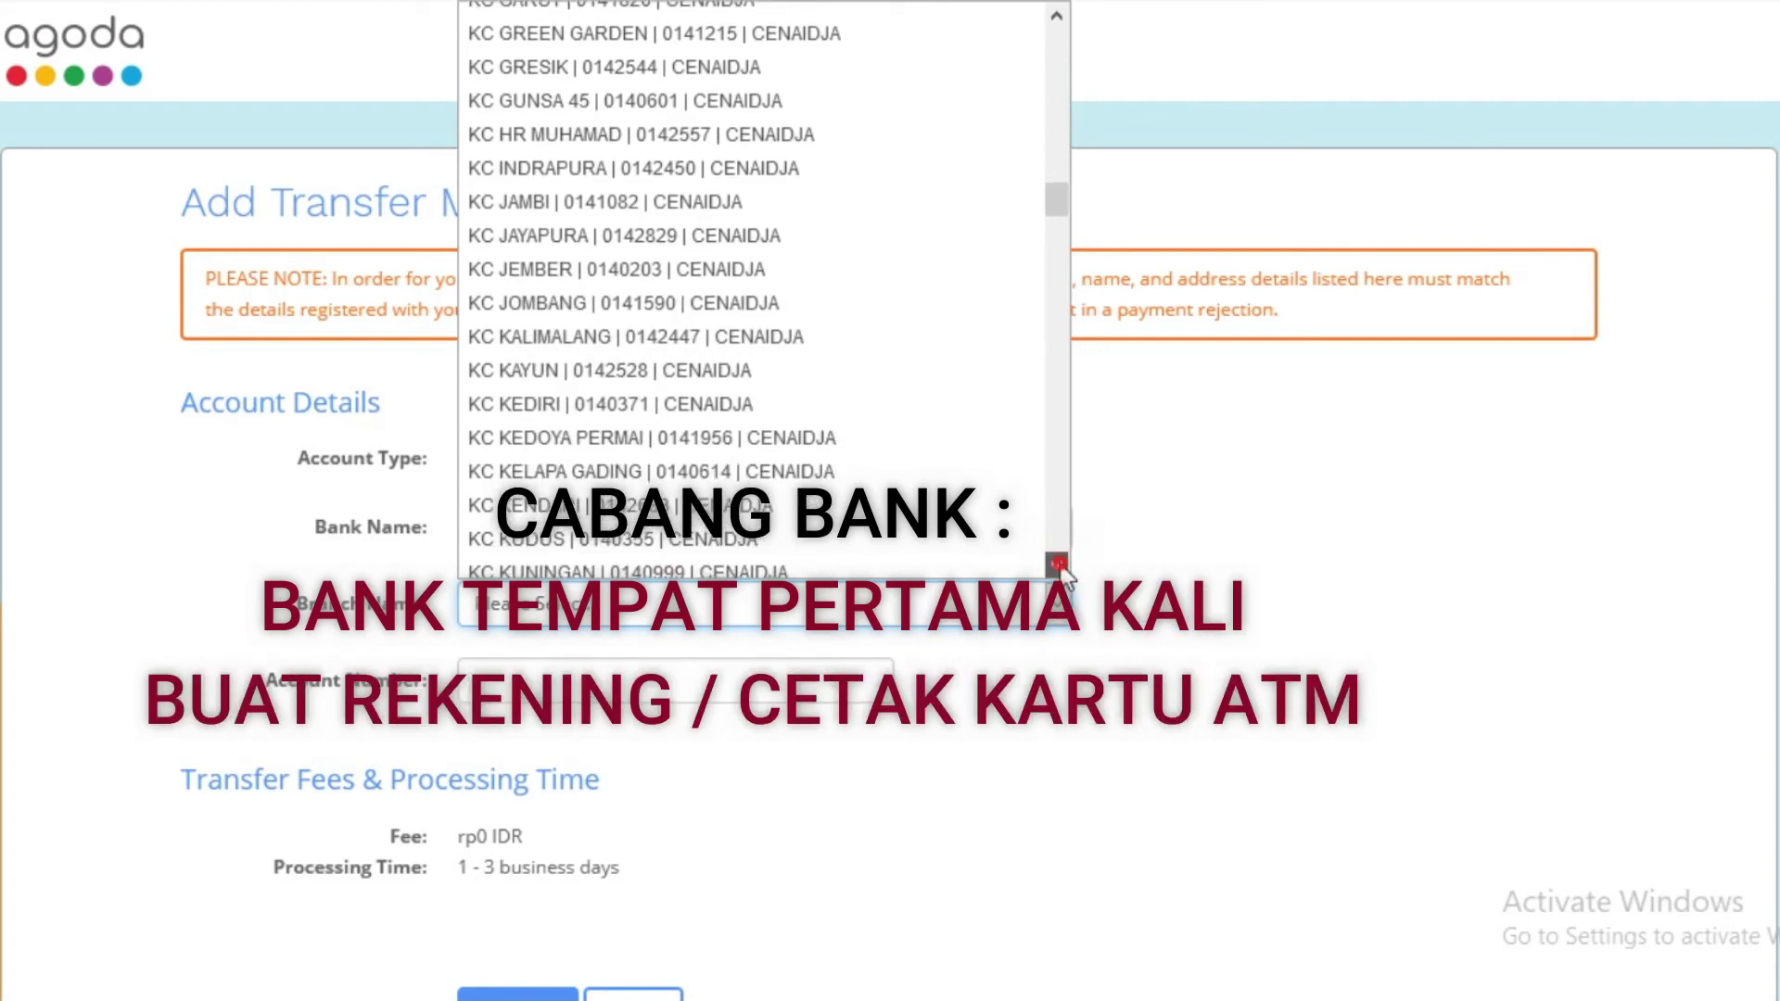
click(1057, 565)
click(1057, 565)
click(1057, 565)
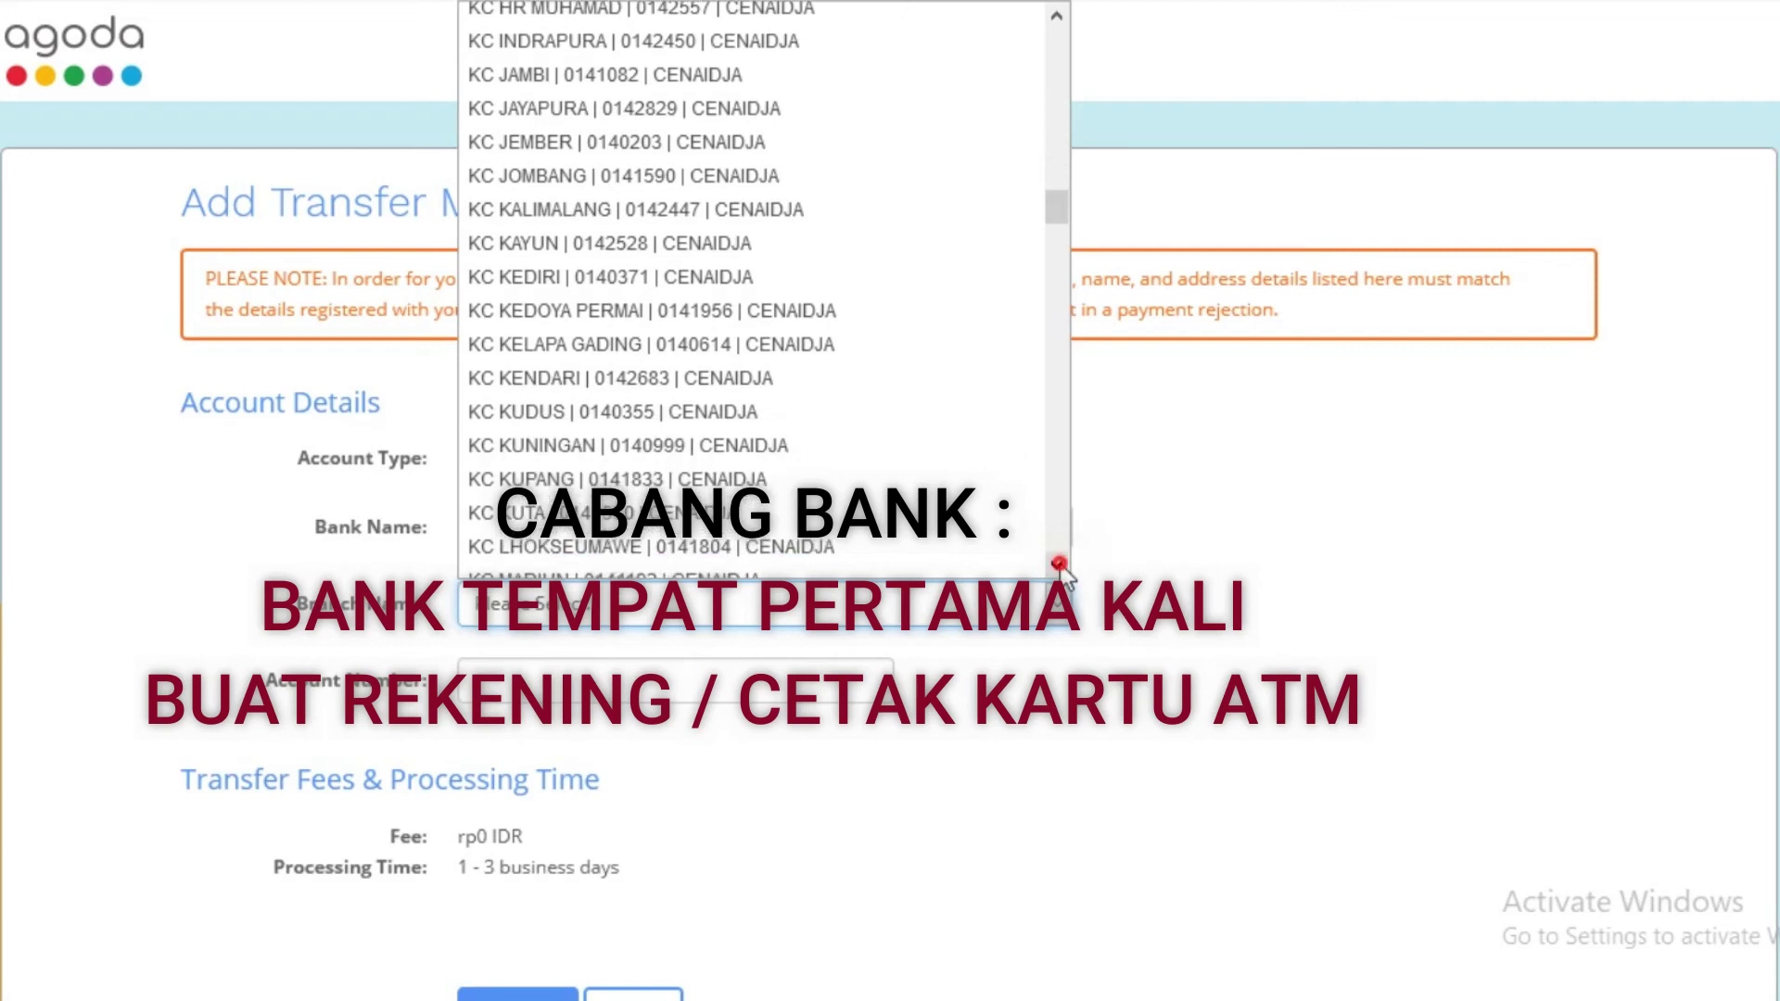
click(1058, 564)
click(1057, 565)
click(1058, 564)
click(1057, 564)
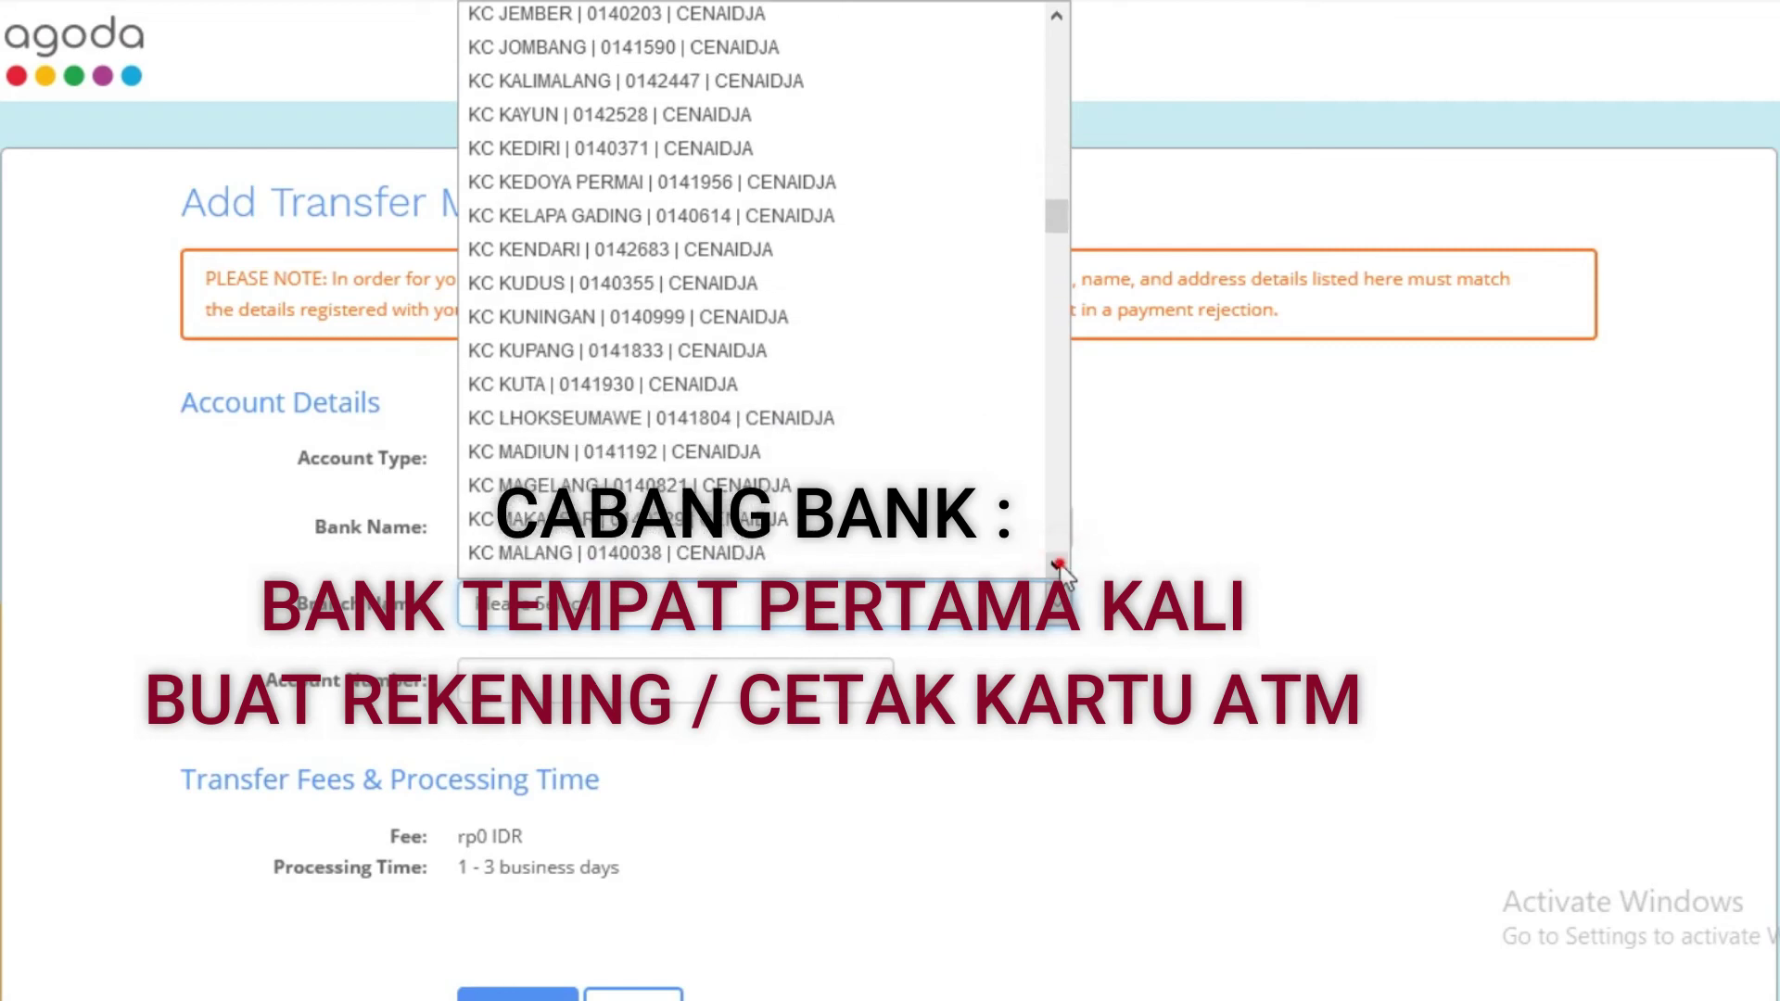
click(1058, 565)
click(1058, 564)
click(1057, 564)
click(1057, 565)
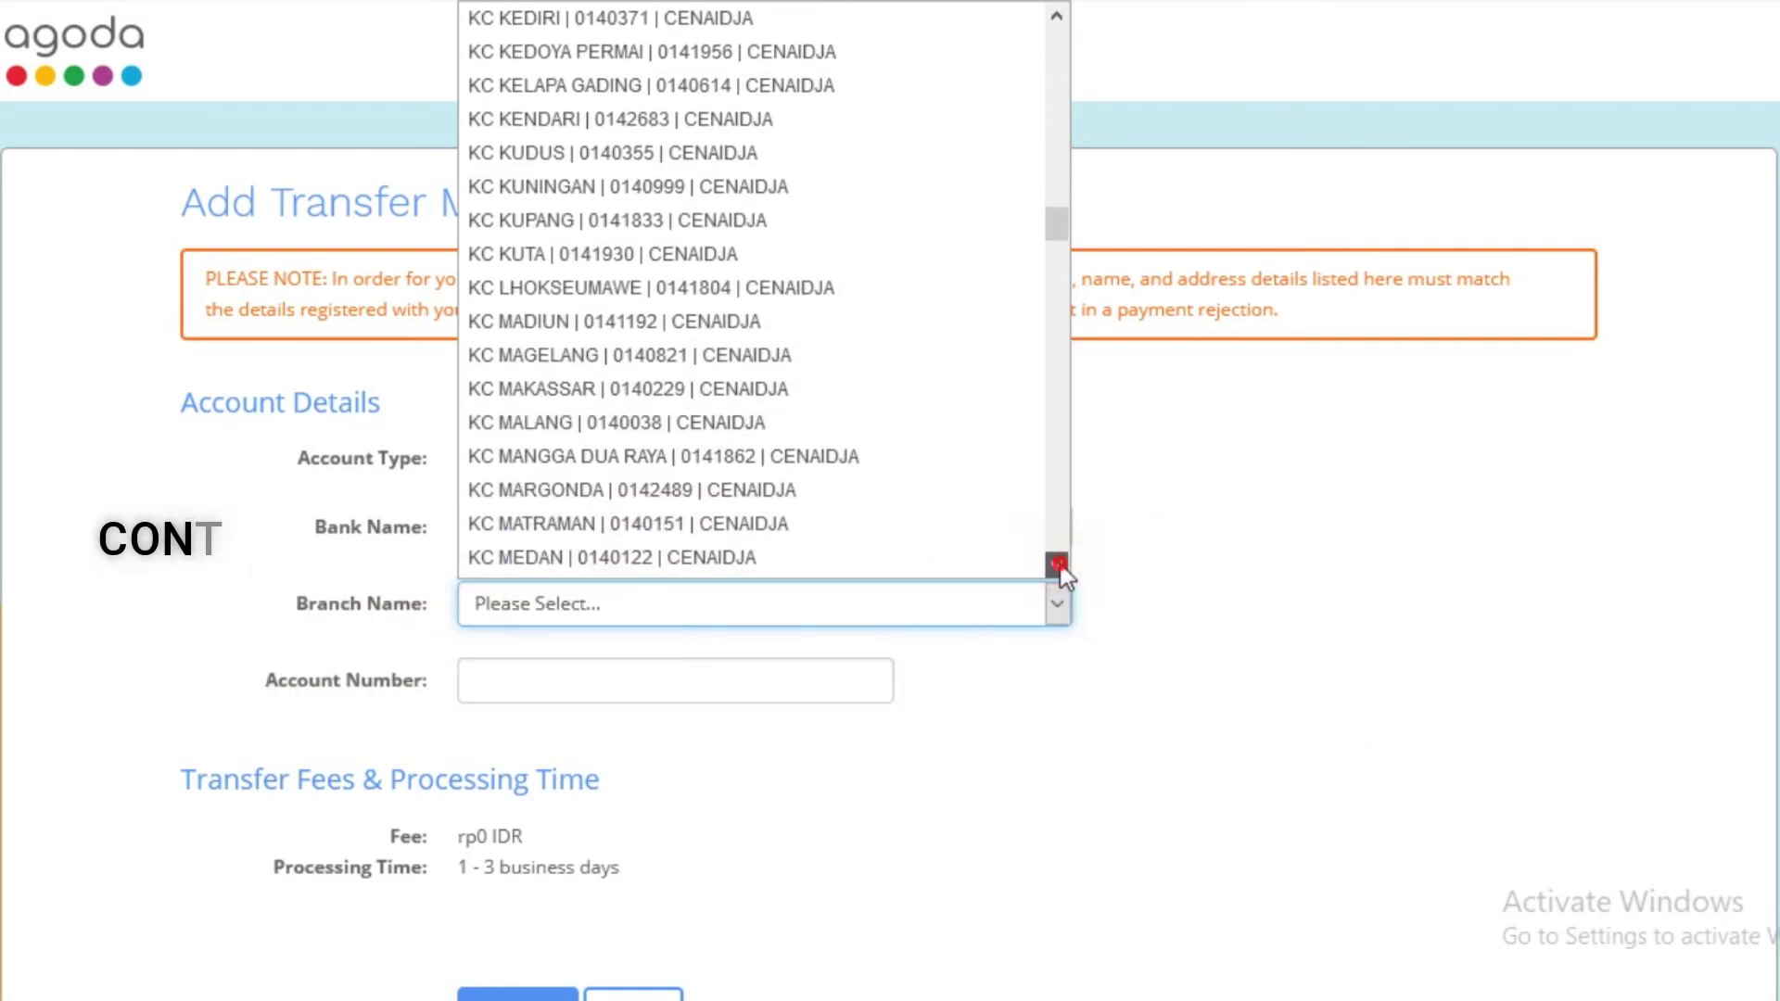
click(1058, 565)
click(1057, 565)
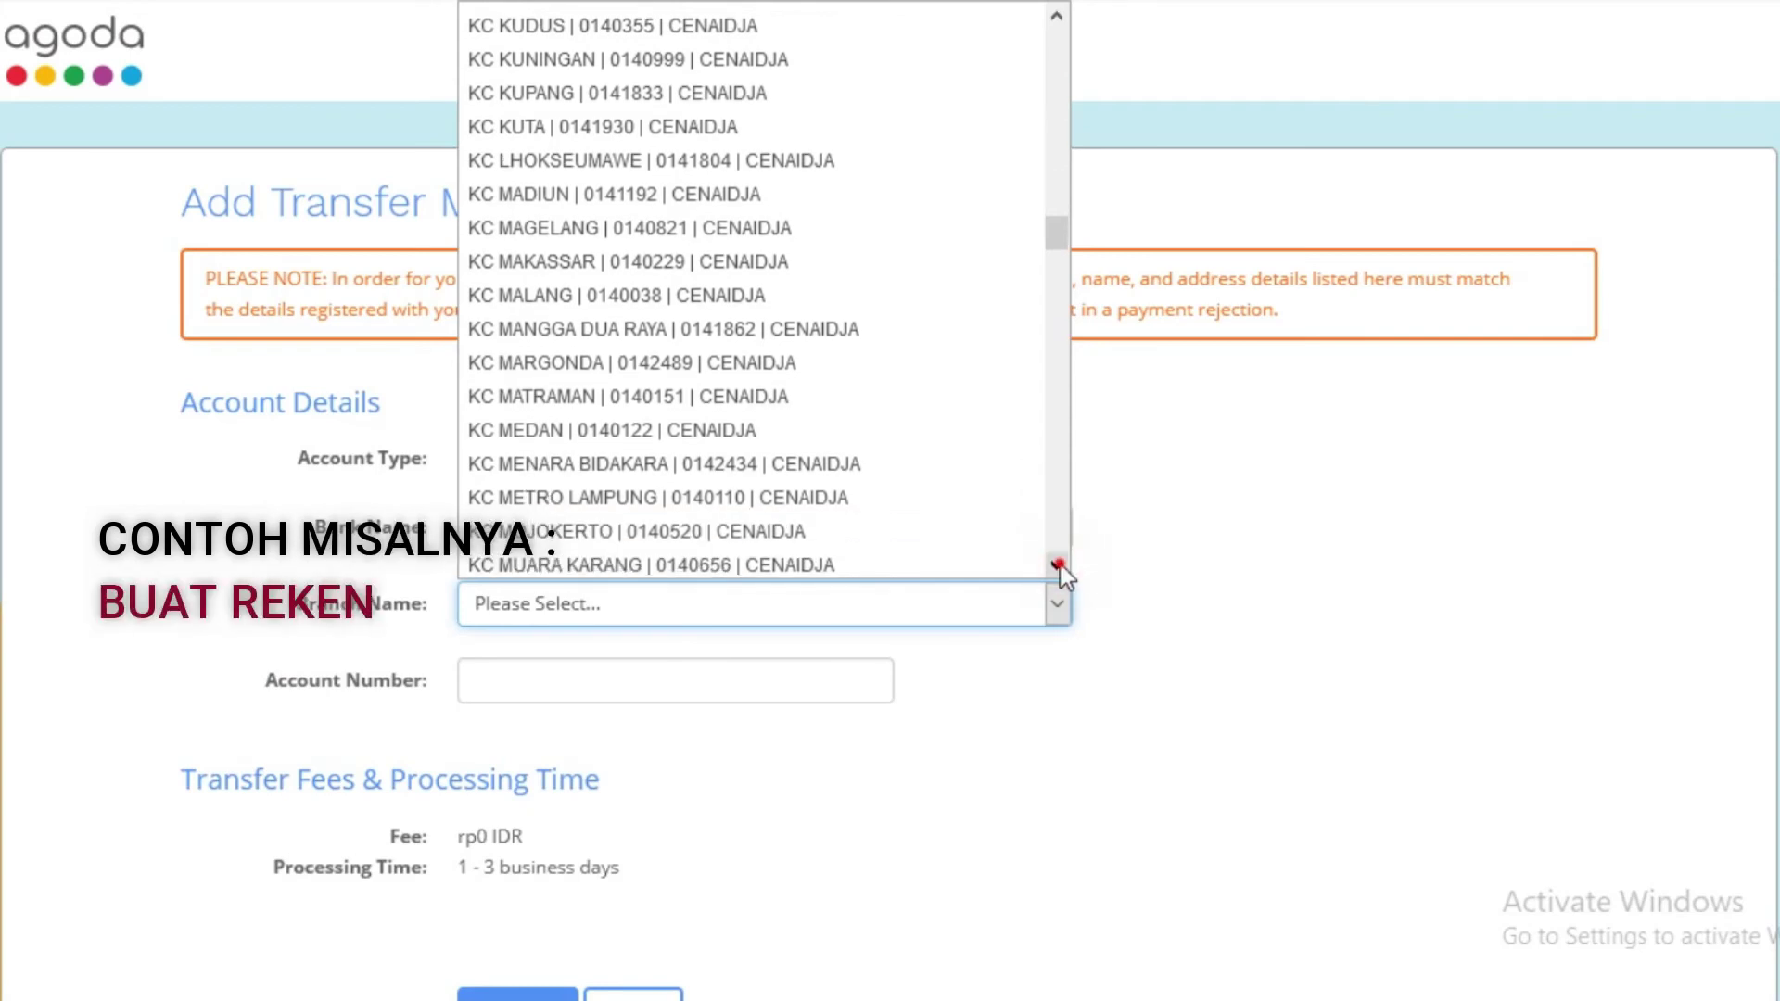
click(1058, 564)
click(1058, 565)
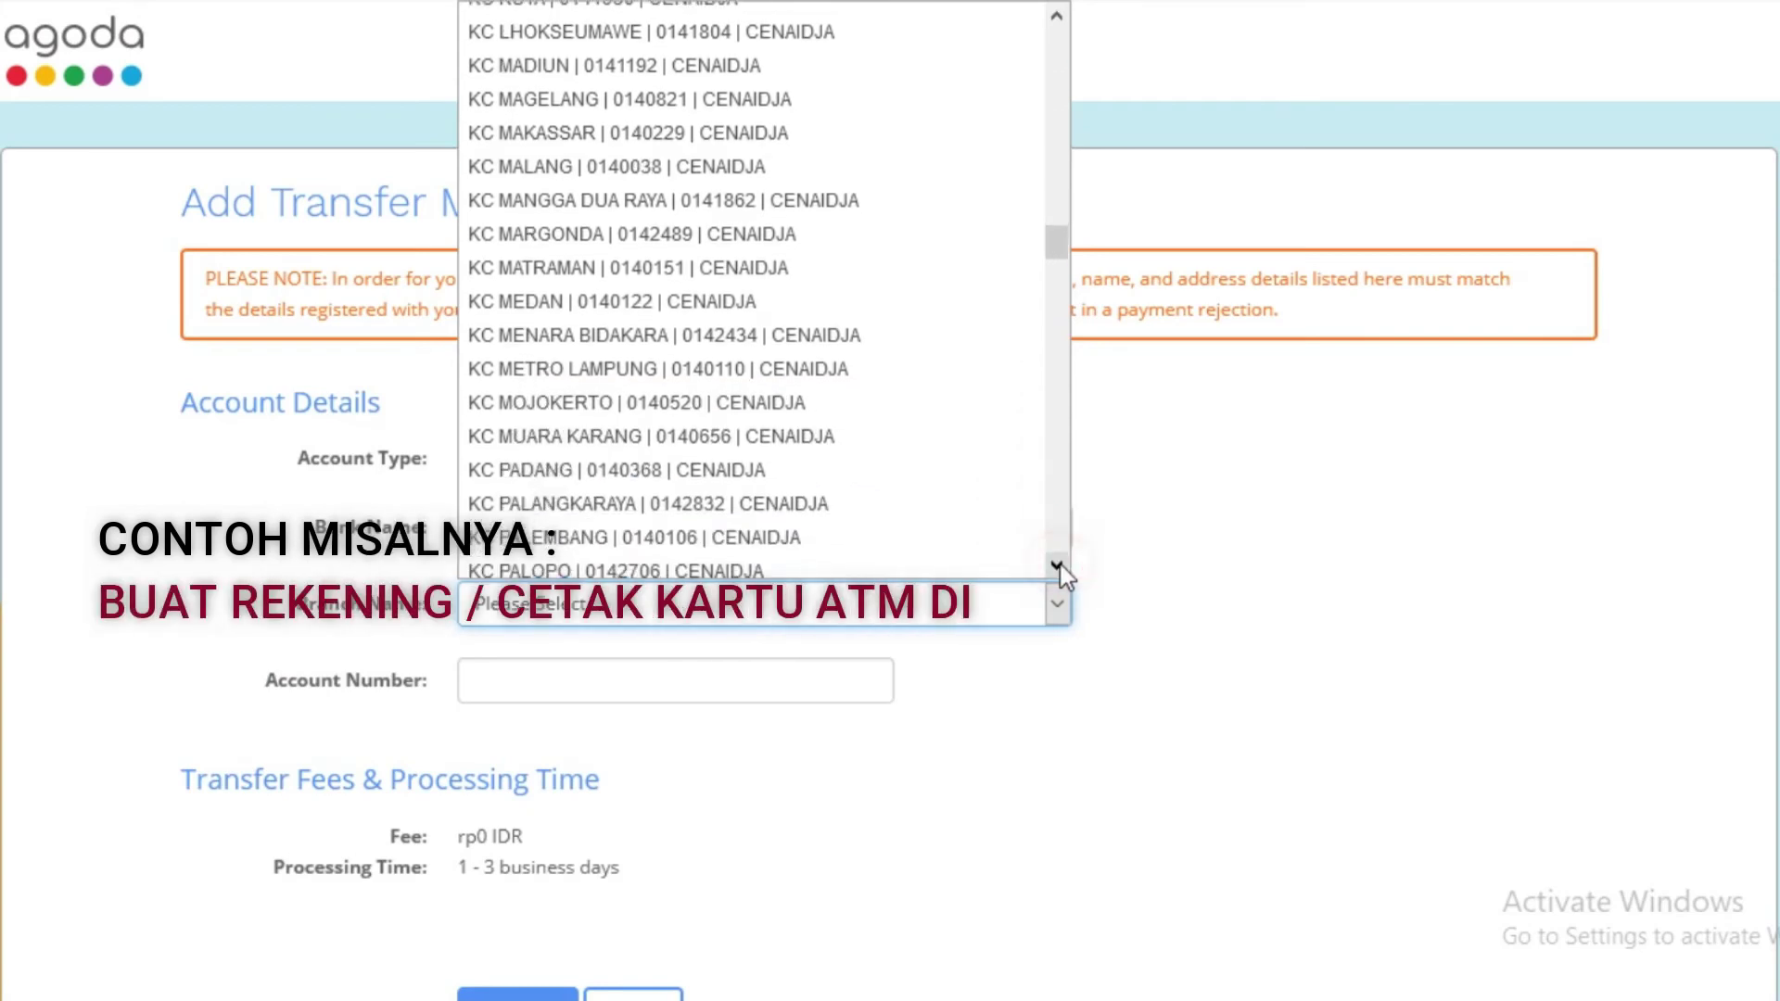
click(1057, 564)
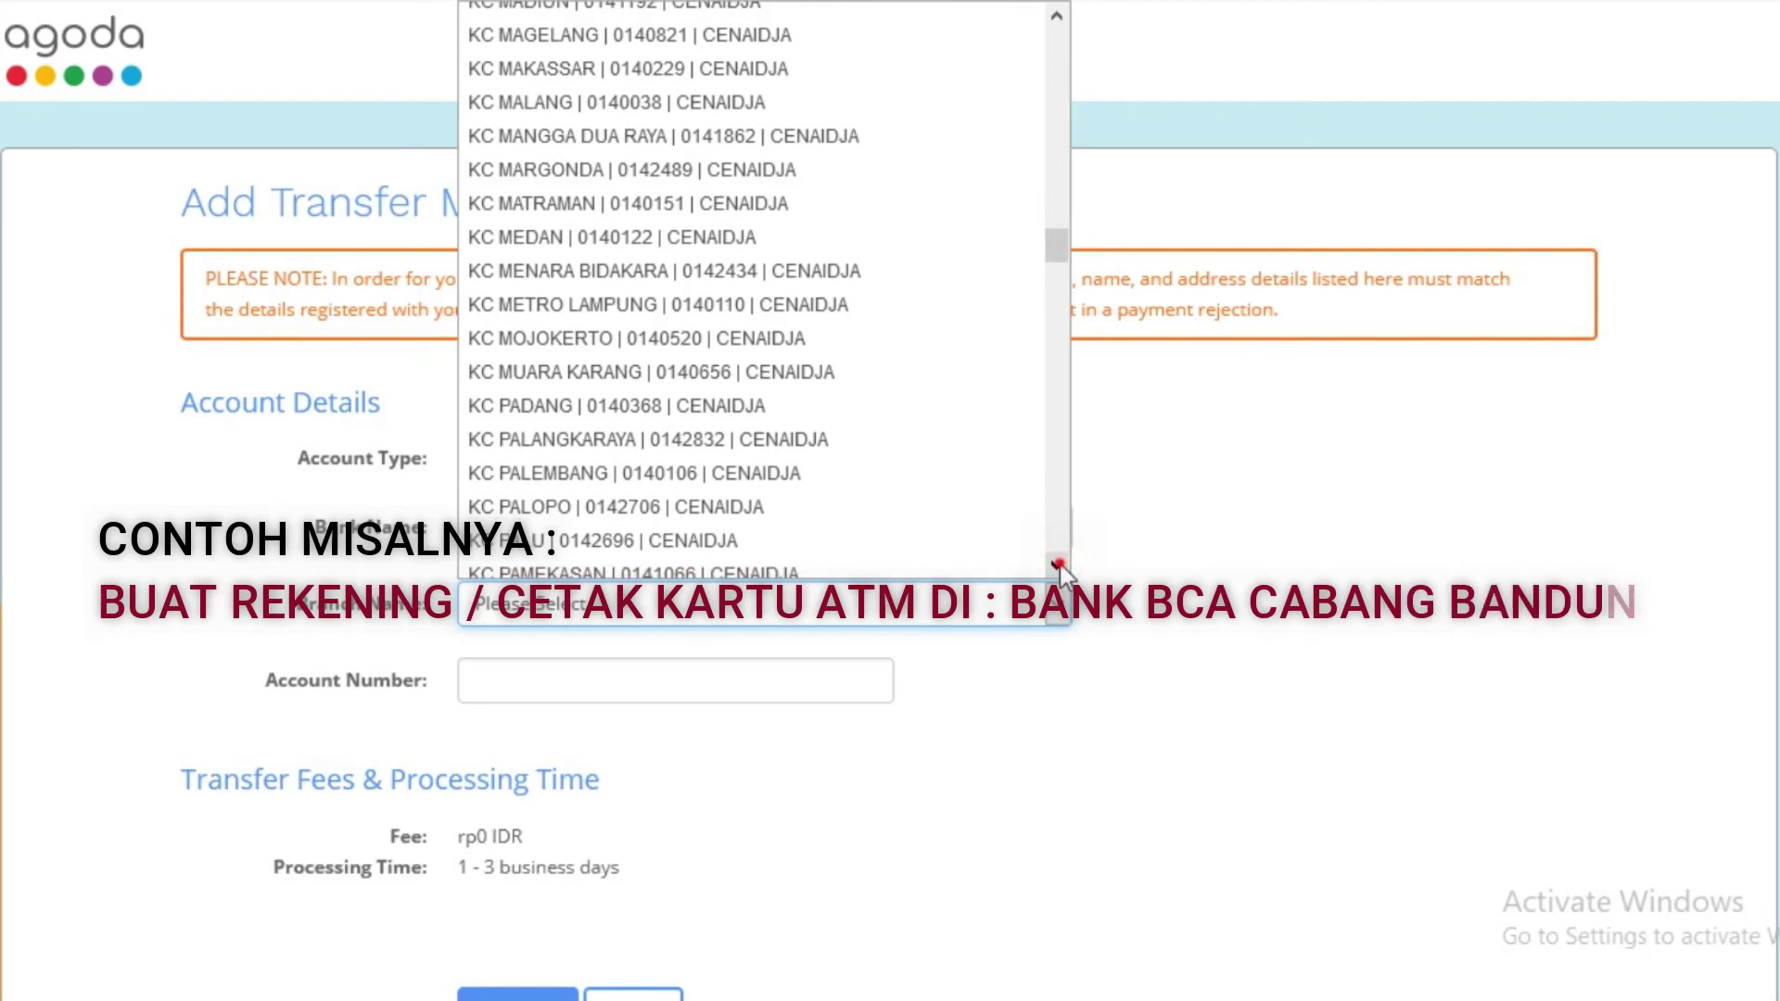
click(1057, 564)
click(1057, 565)
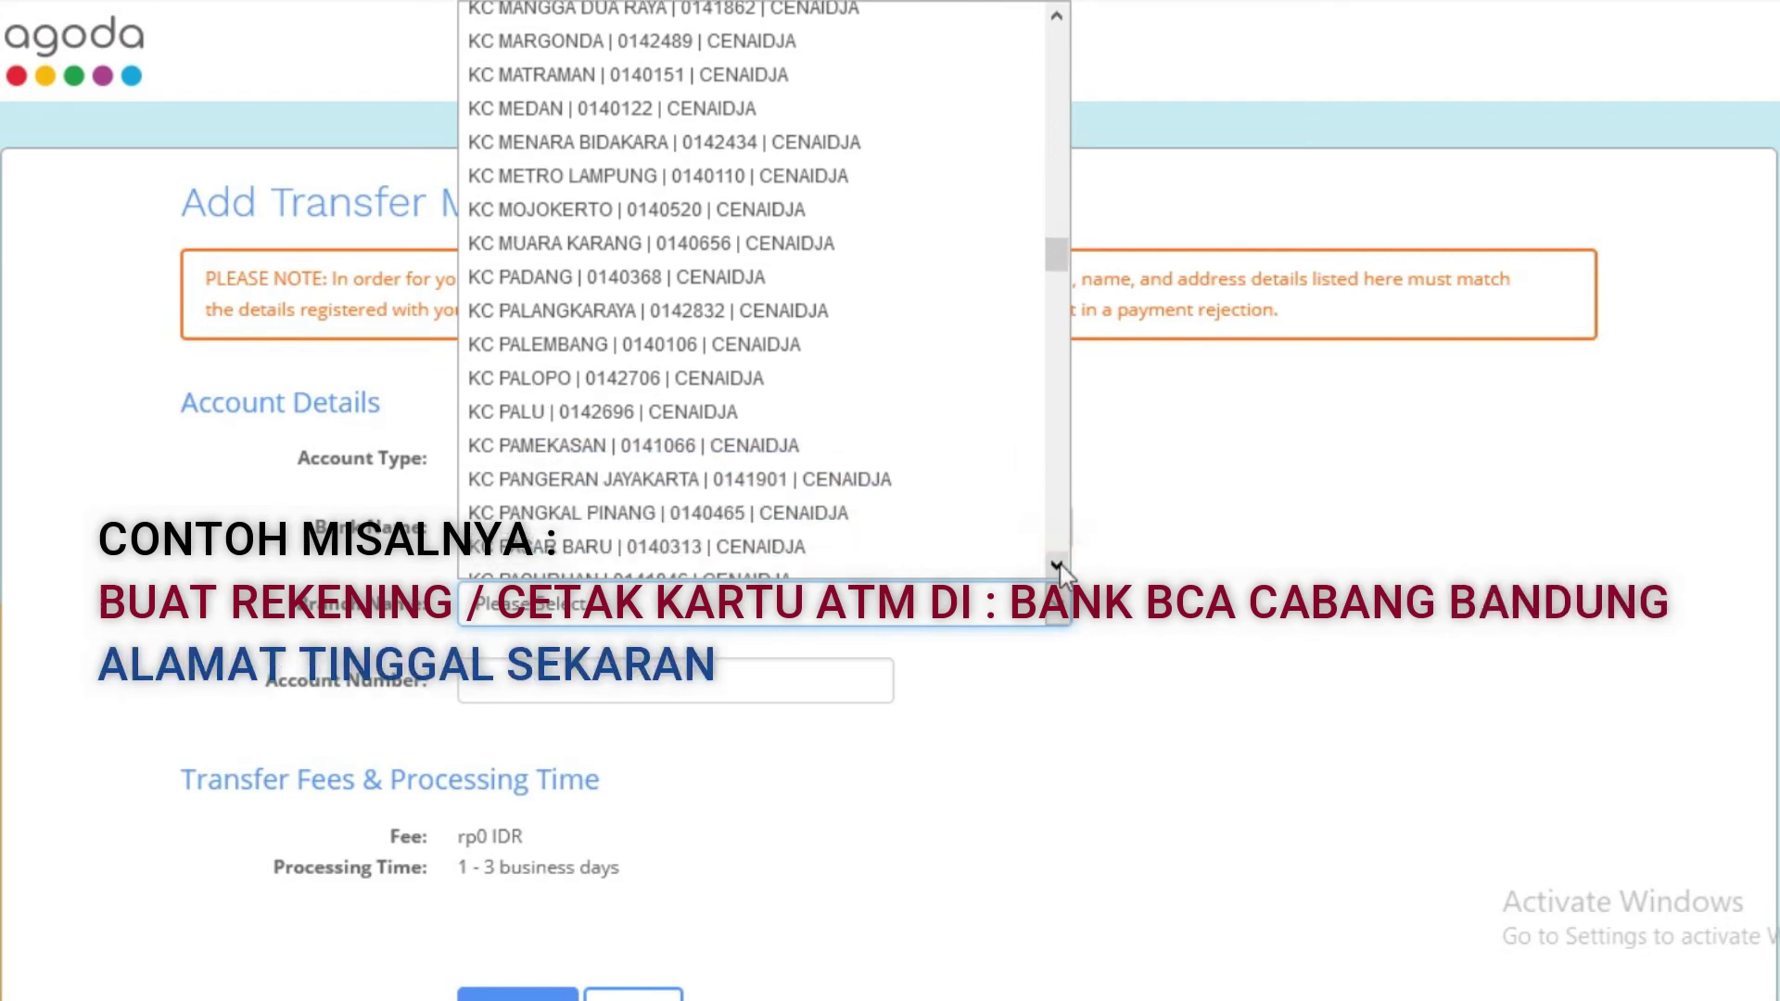
click(1057, 564)
click(1057, 565)
click(1058, 564)
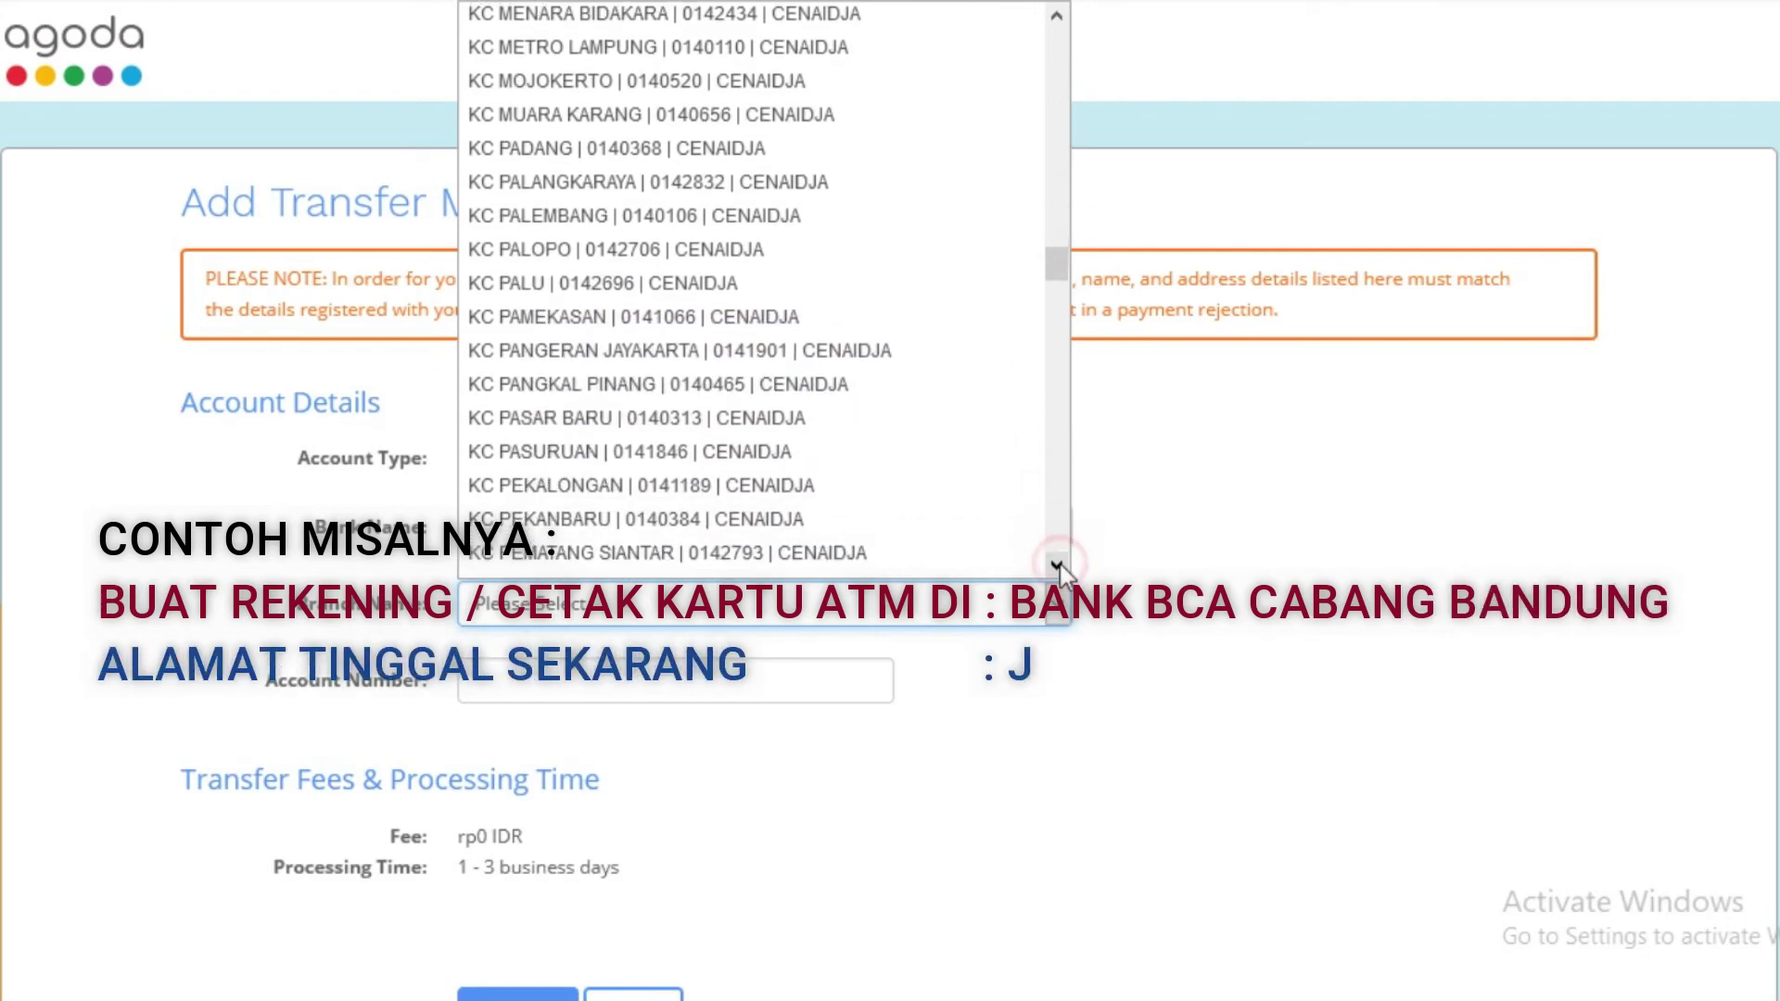
click(1058, 564)
click(1058, 564)
click(1058, 565)
click(1057, 564)
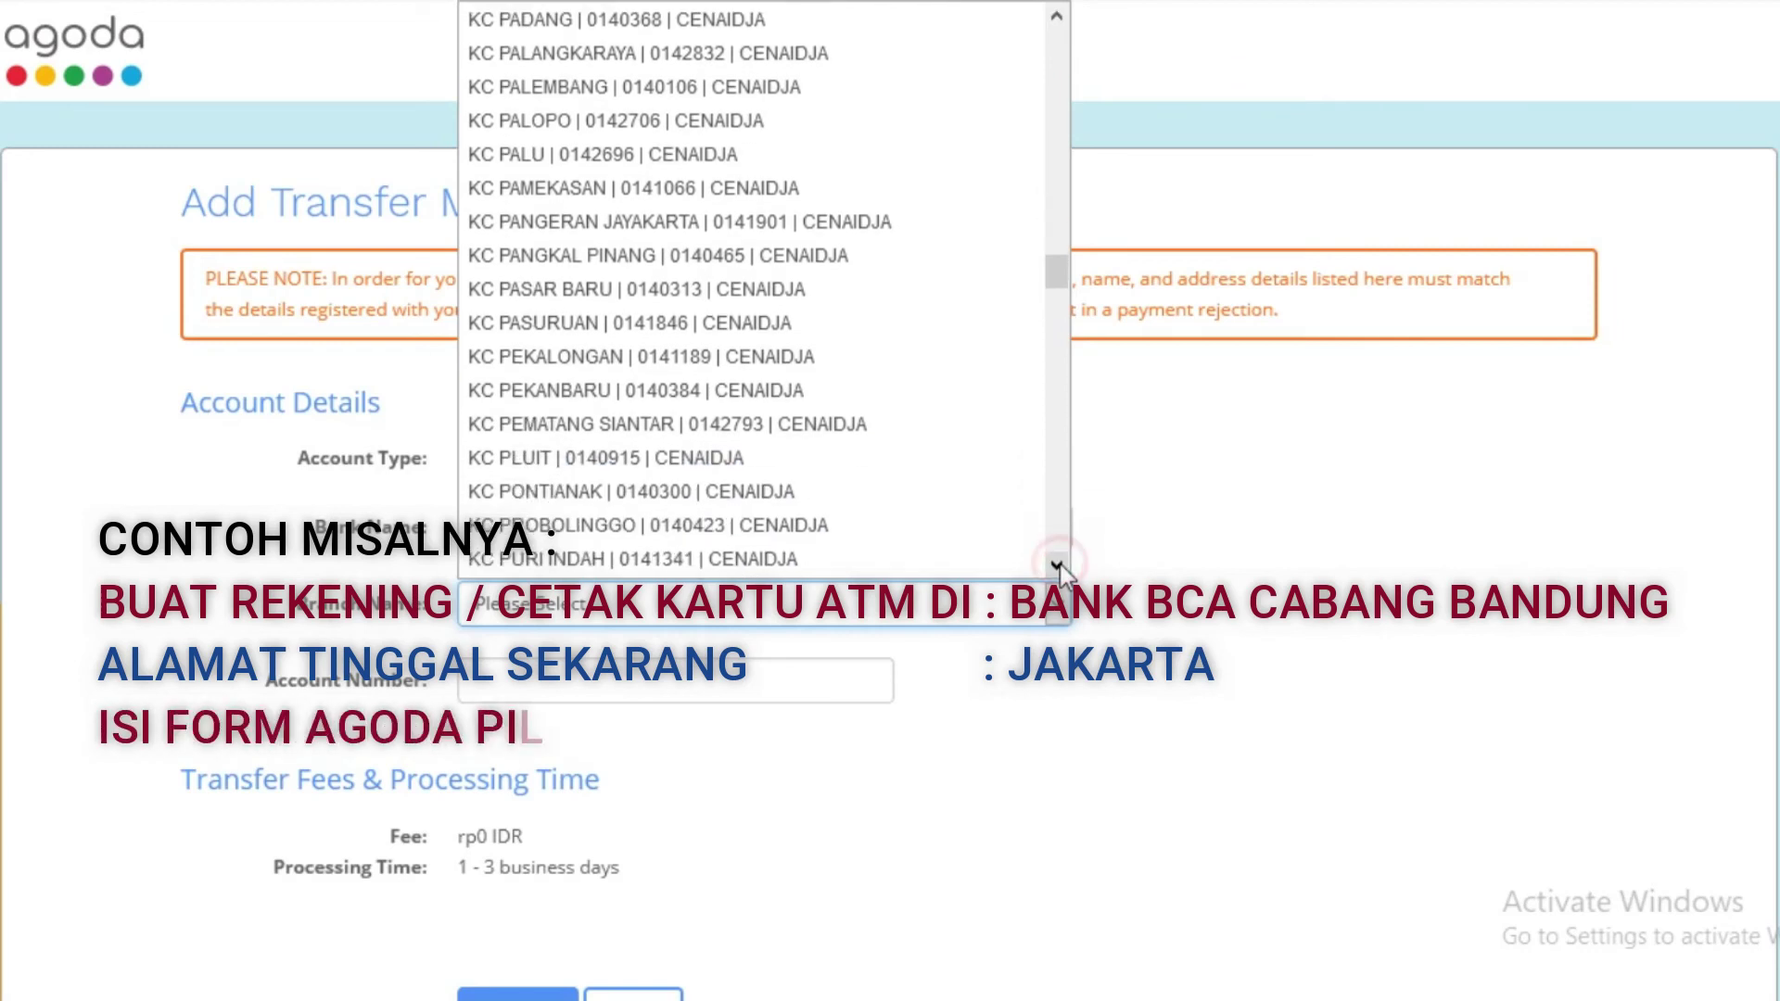
click(1058, 565)
click(1058, 564)
click(1057, 564)
click(1057, 565)
click(1057, 564)
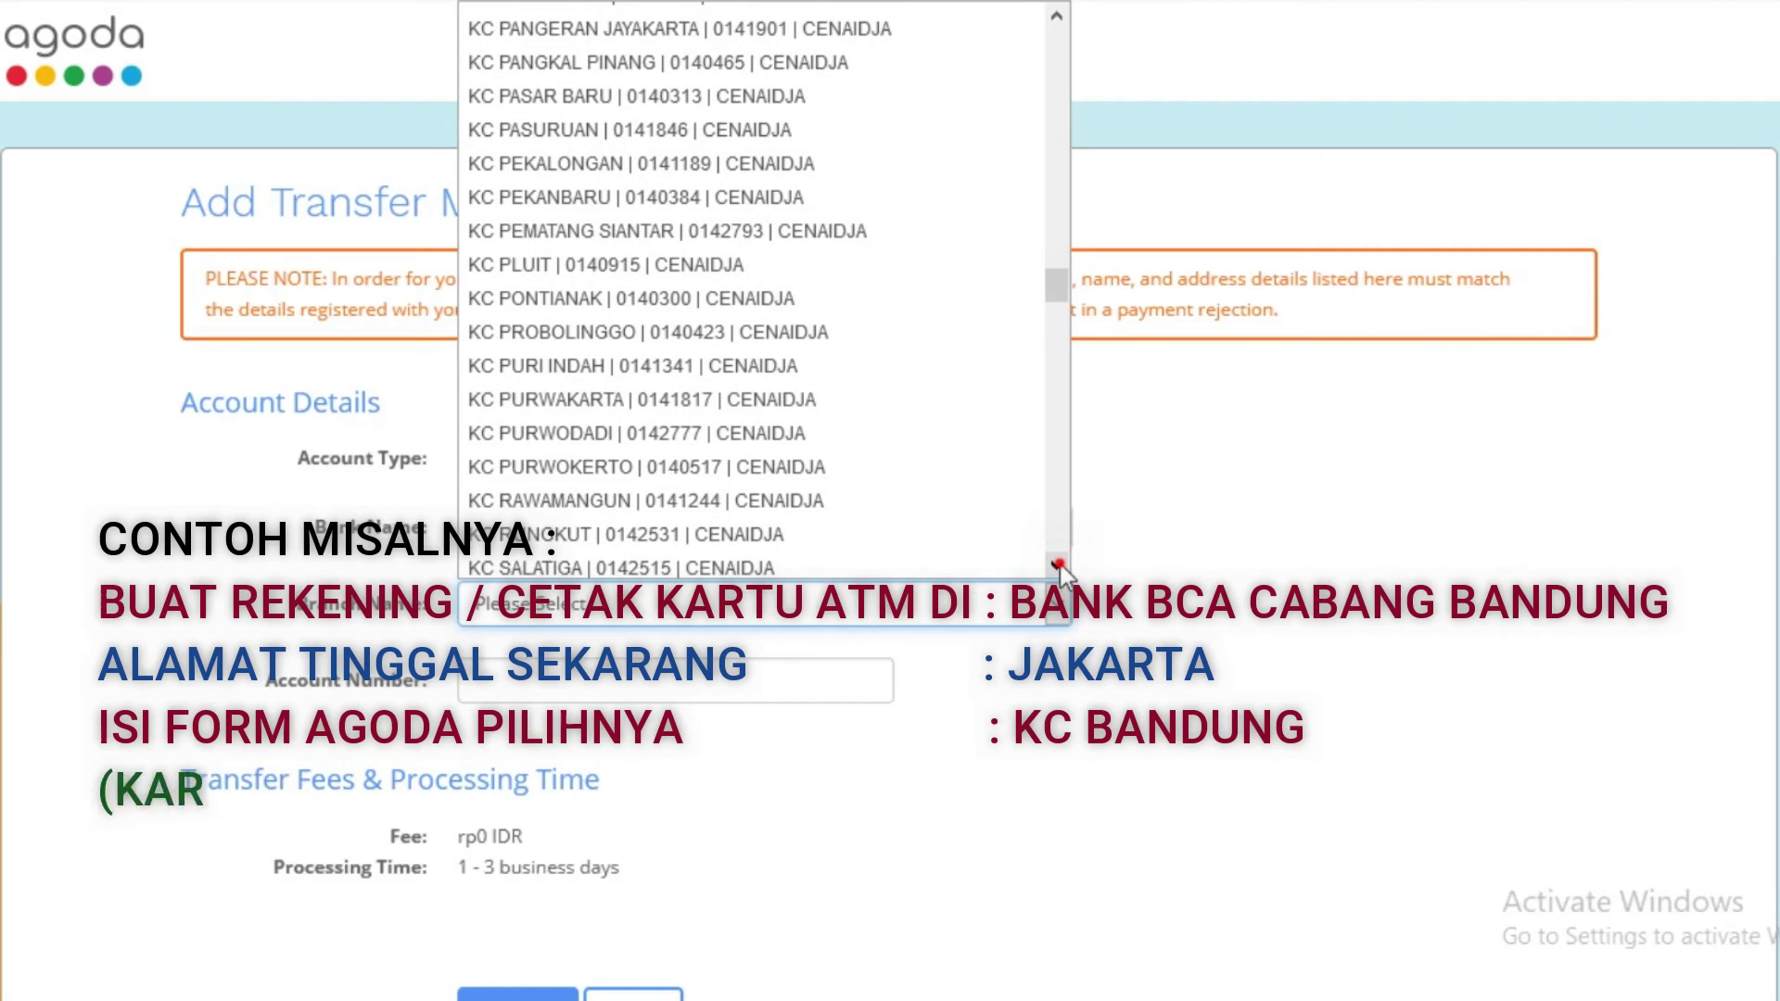
click(1058, 565)
click(1058, 564)
click(1058, 565)
click(1057, 565)
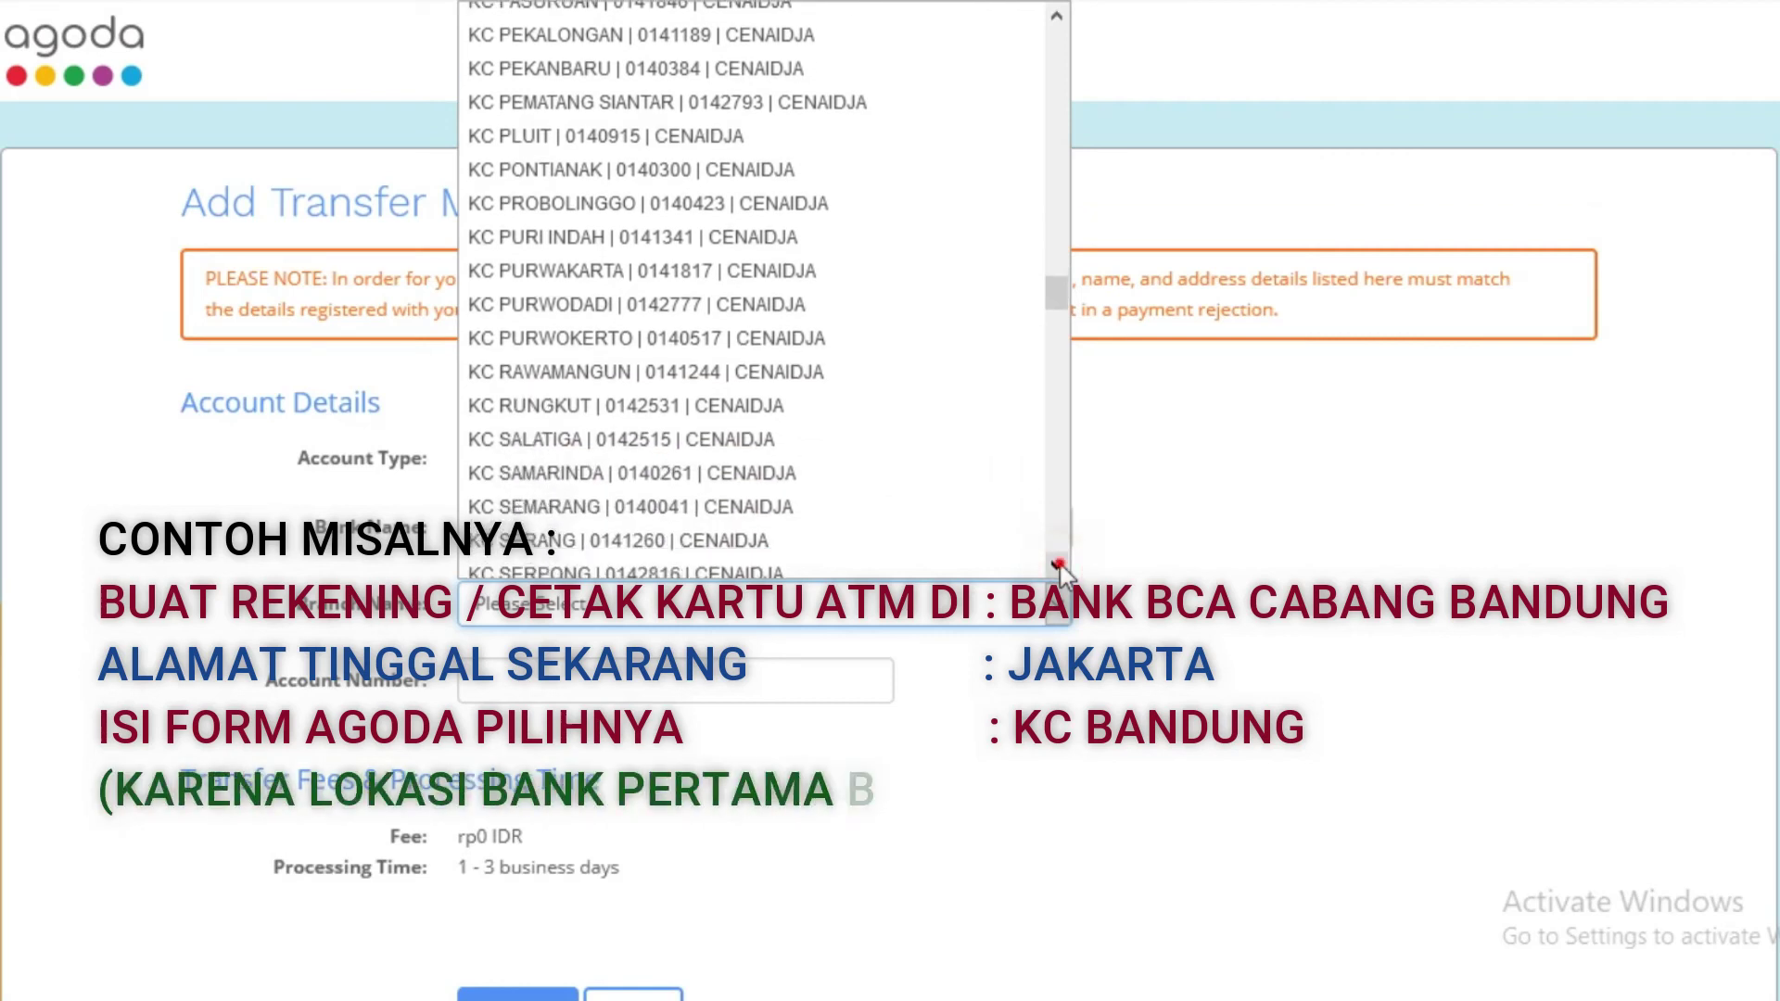
click(1057, 564)
click(1057, 564)
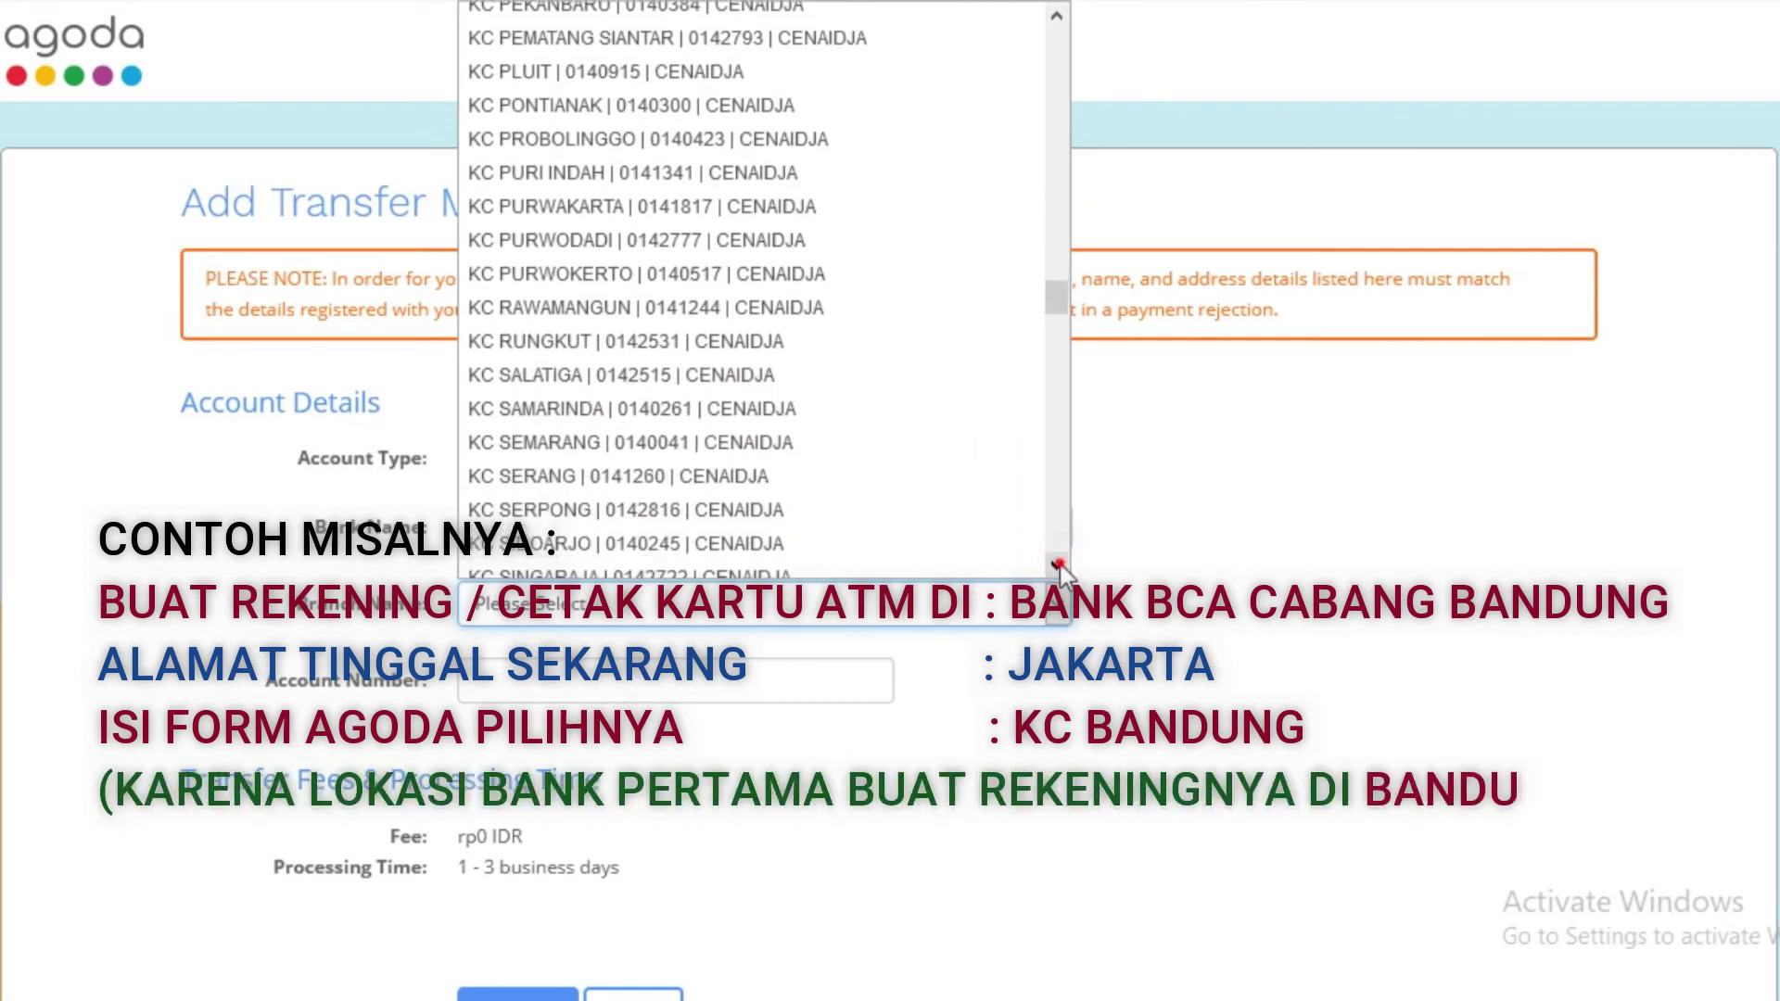
click(1057, 565)
click(1058, 565)
click(1058, 564)
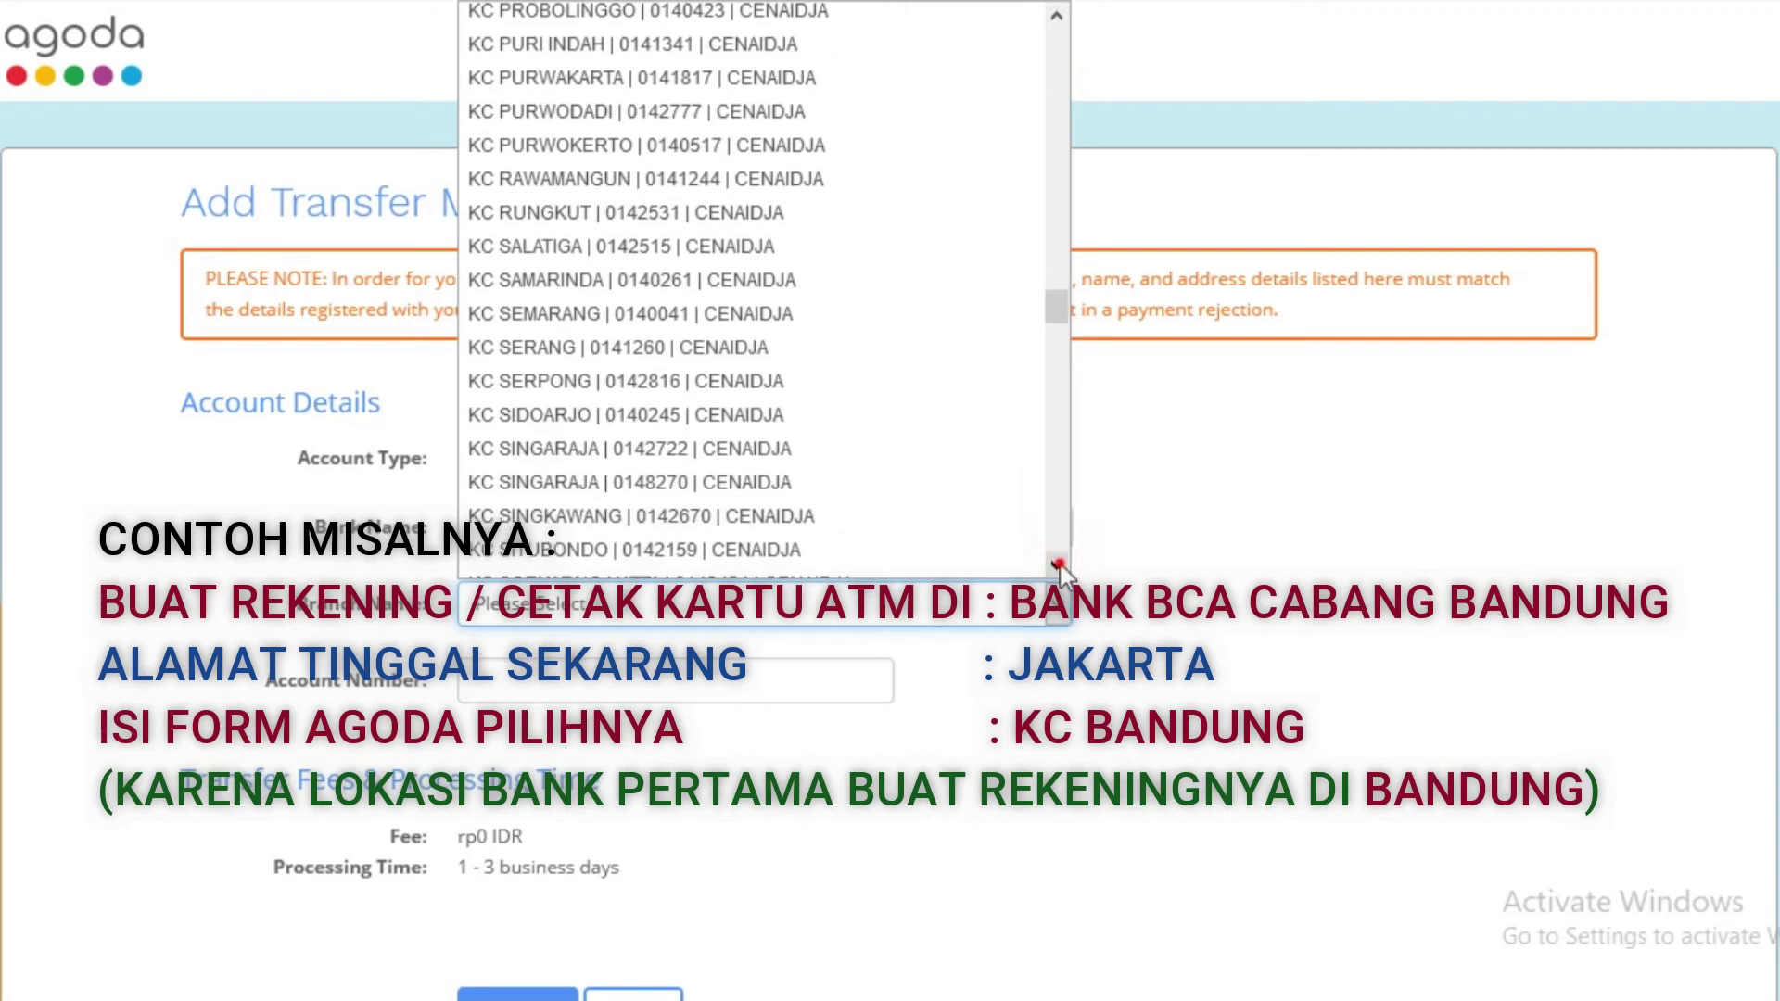
click(1057, 565)
click(1058, 565)
click(1058, 564)
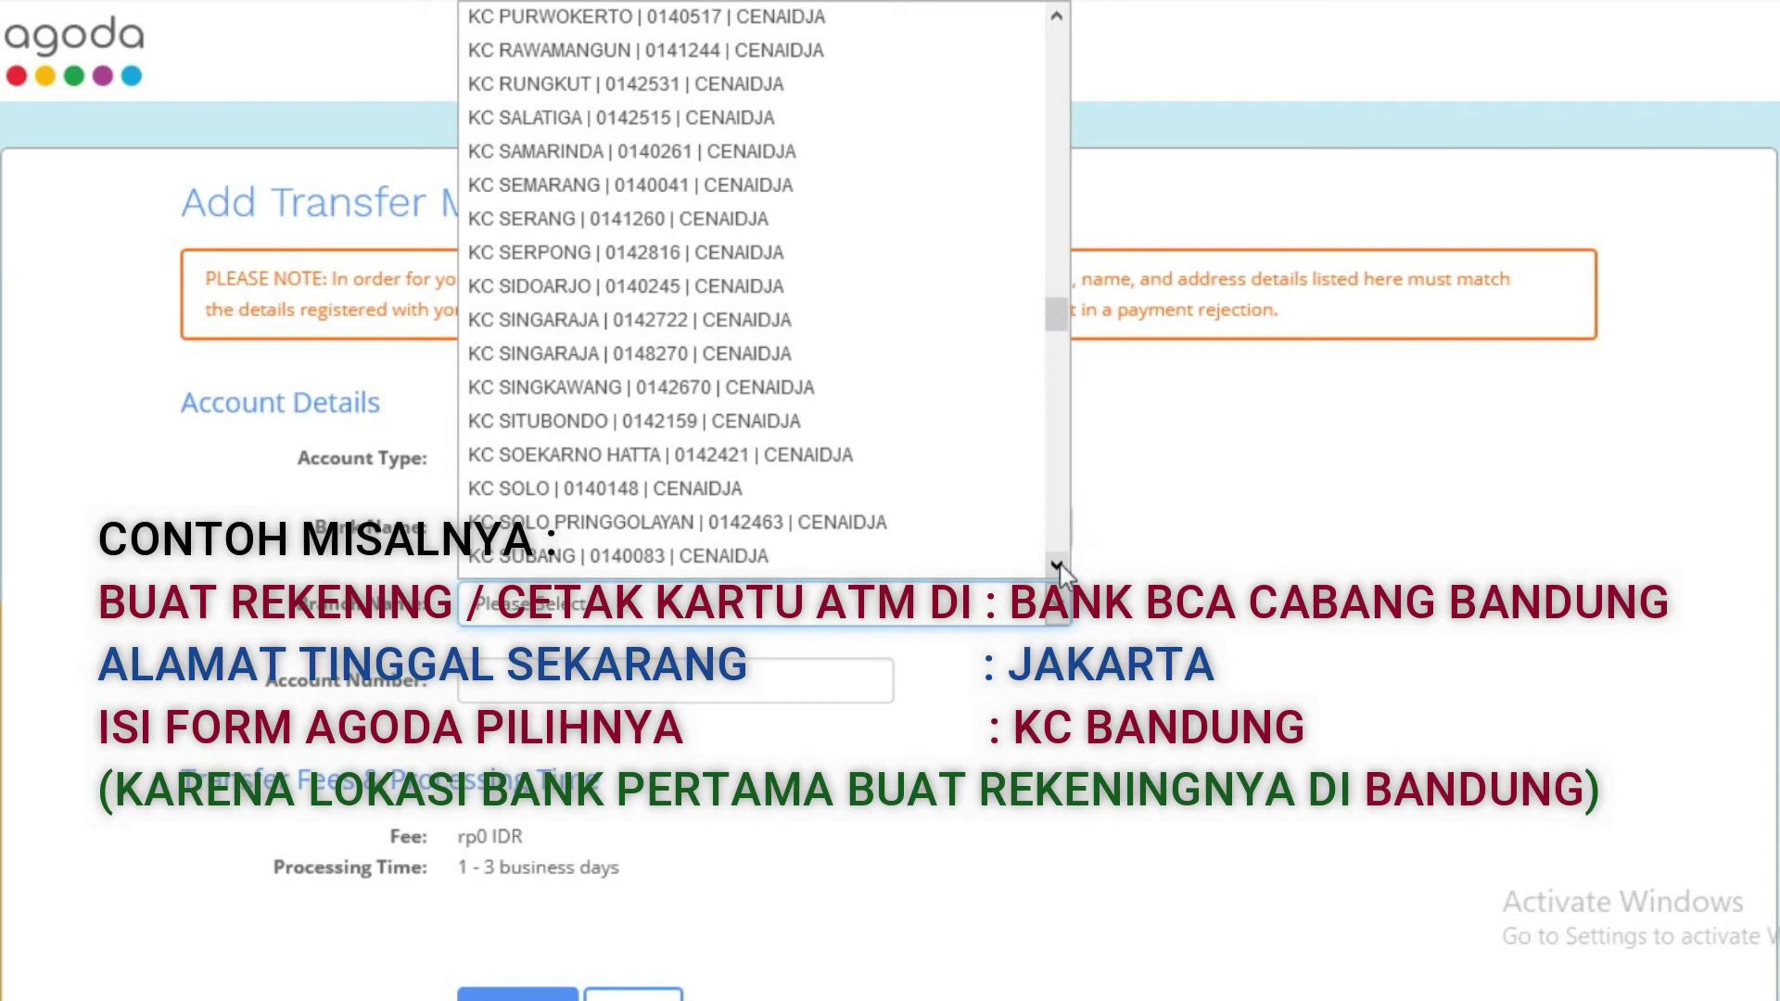
click(1058, 565)
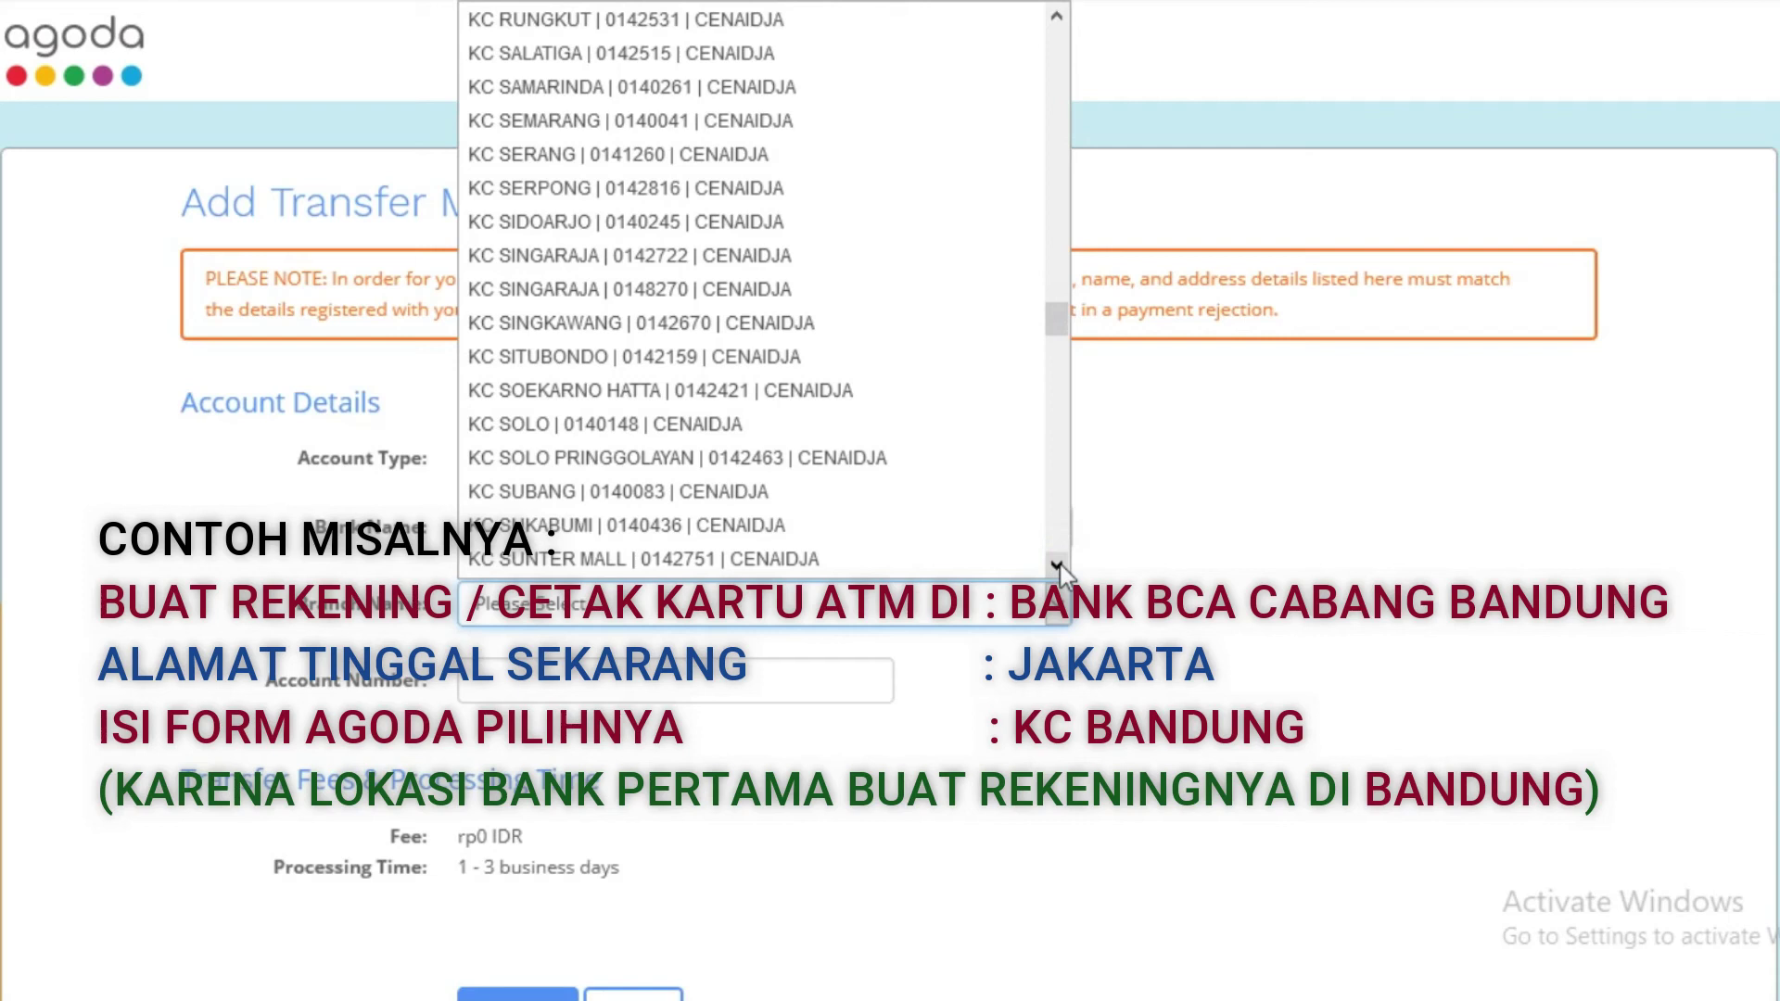
click(1057, 565)
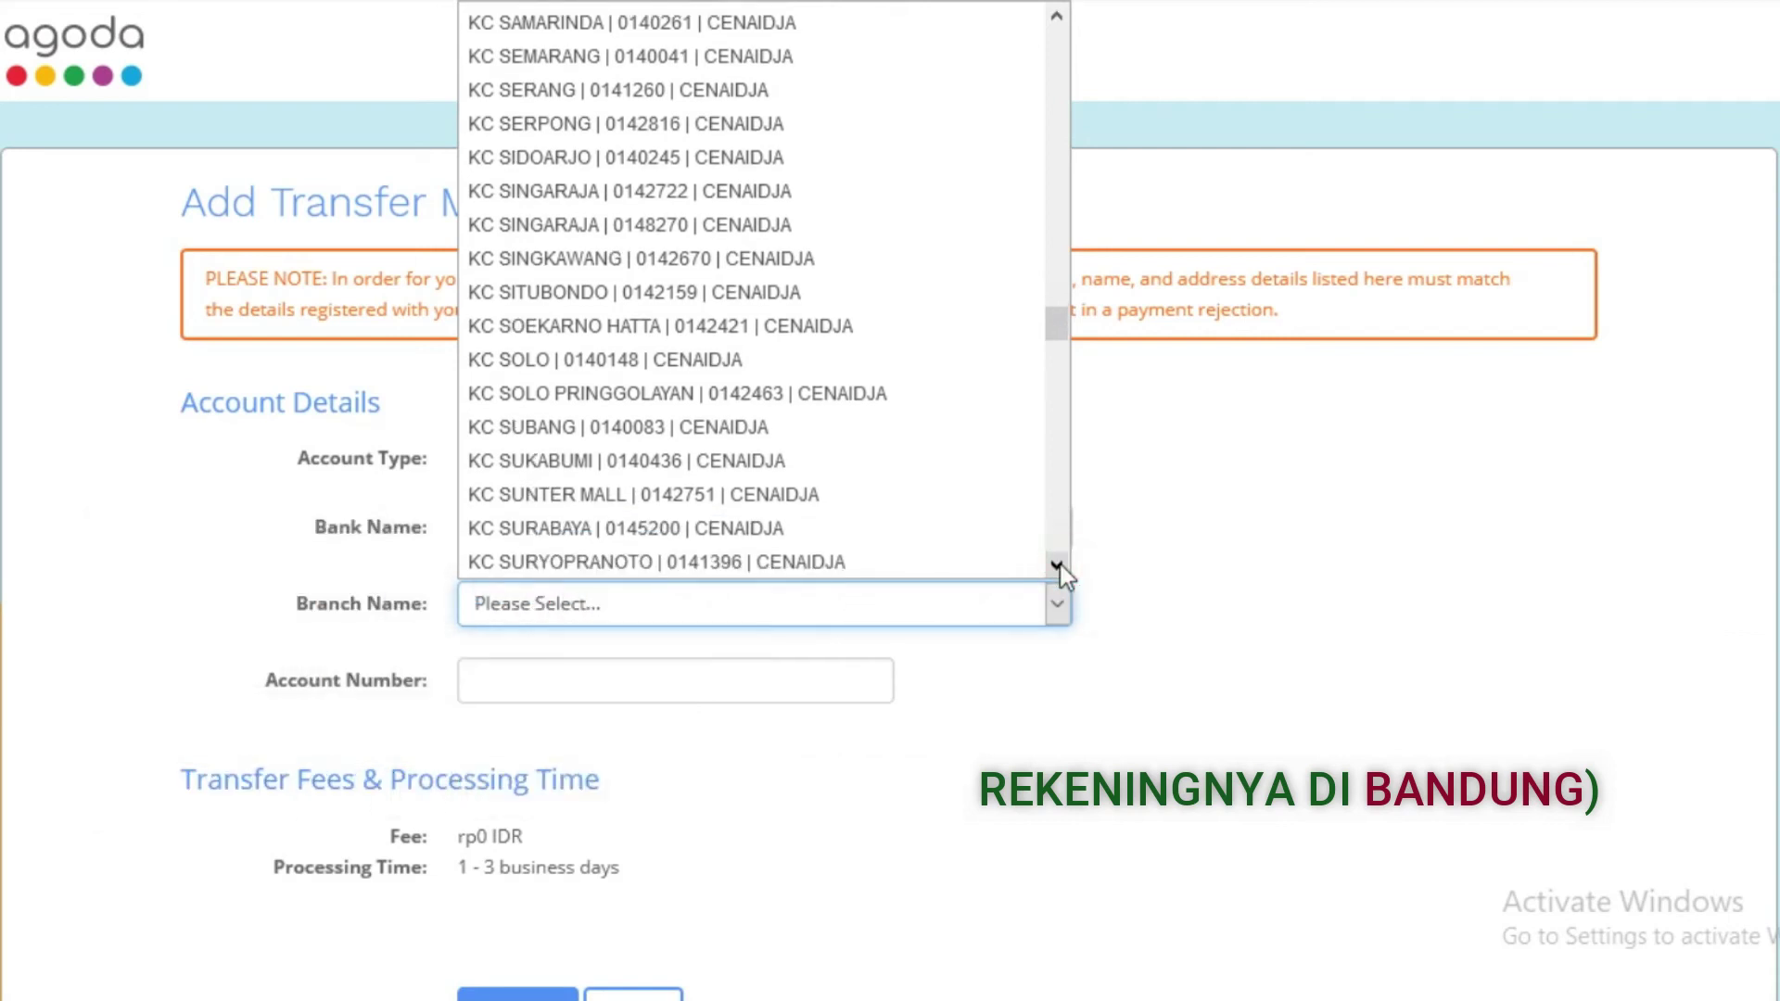
click(1058, 565)
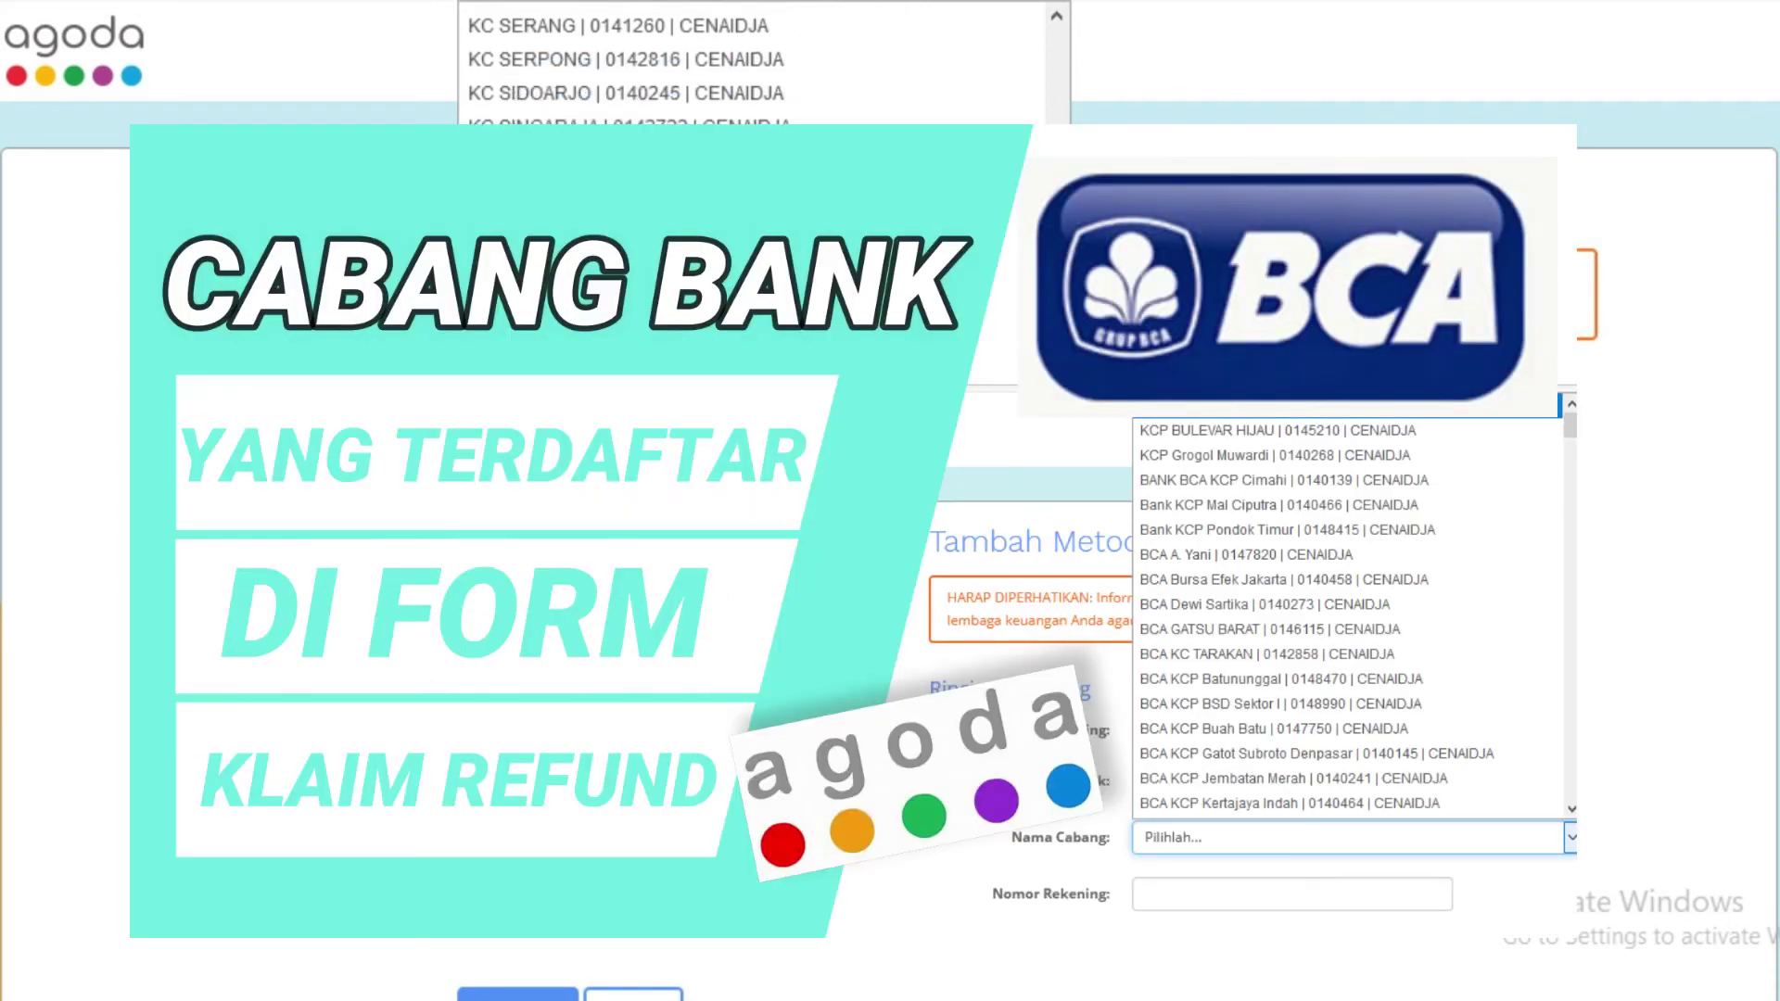
click(1058, 564)
click(1057, 565)
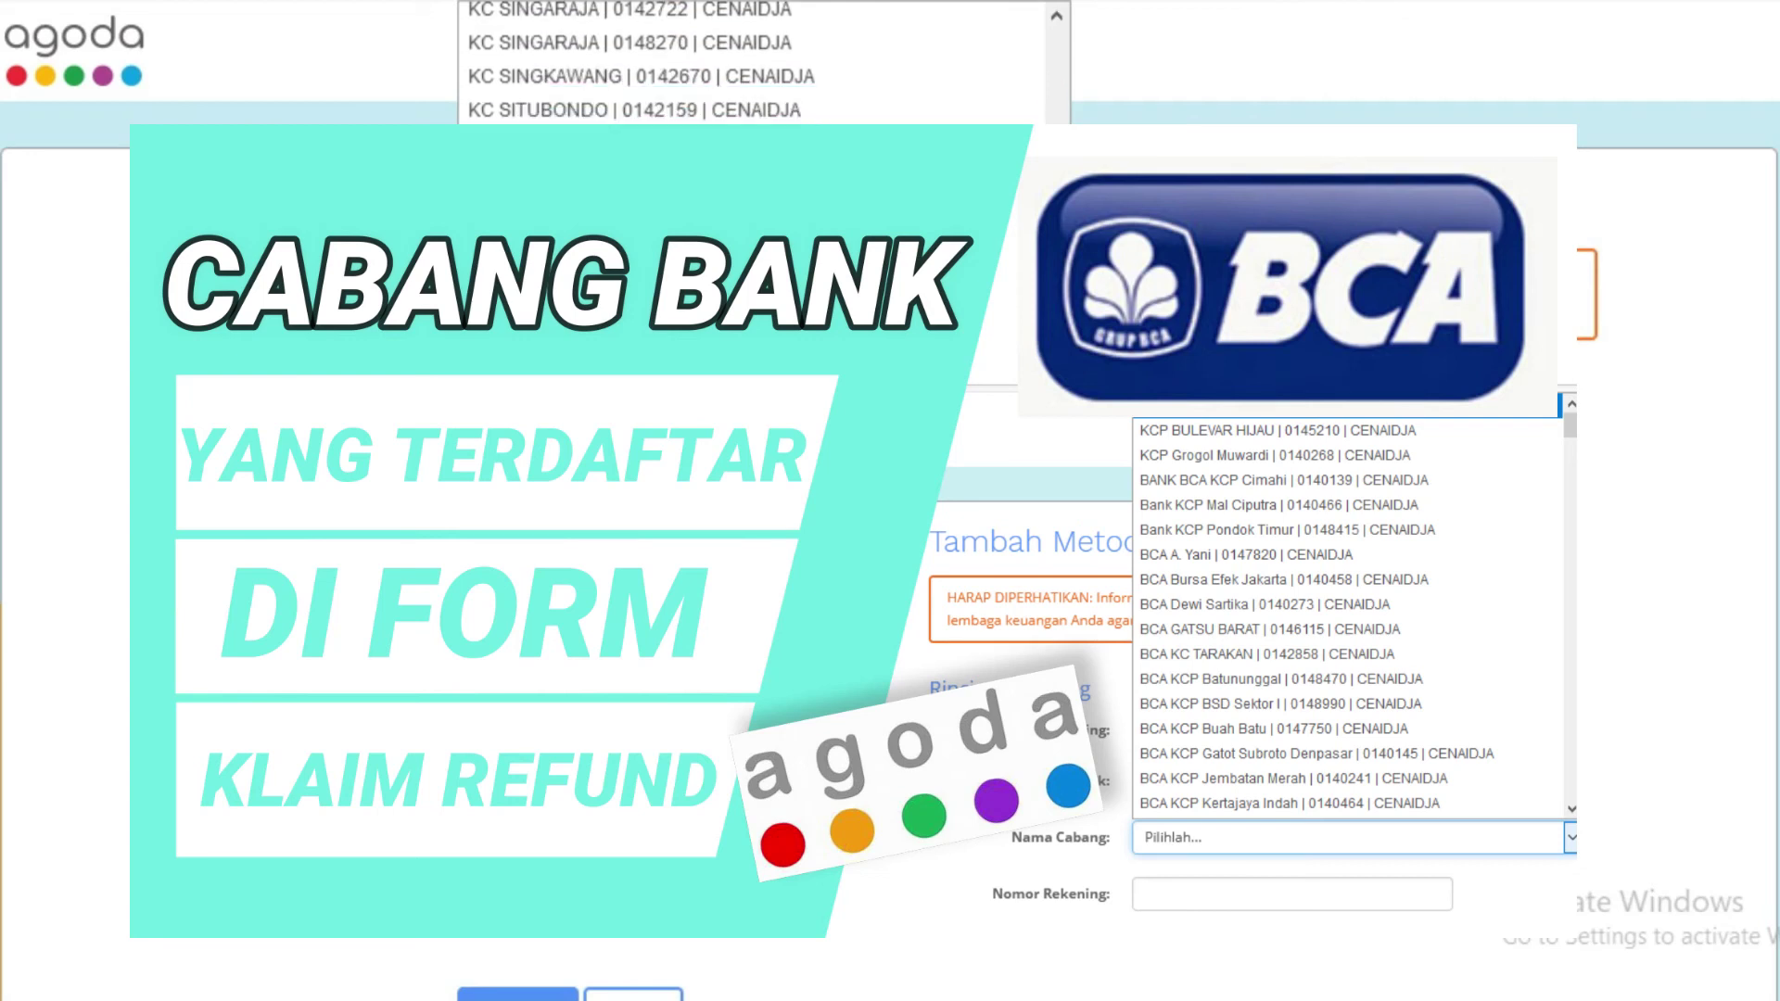
click(1058, 565)
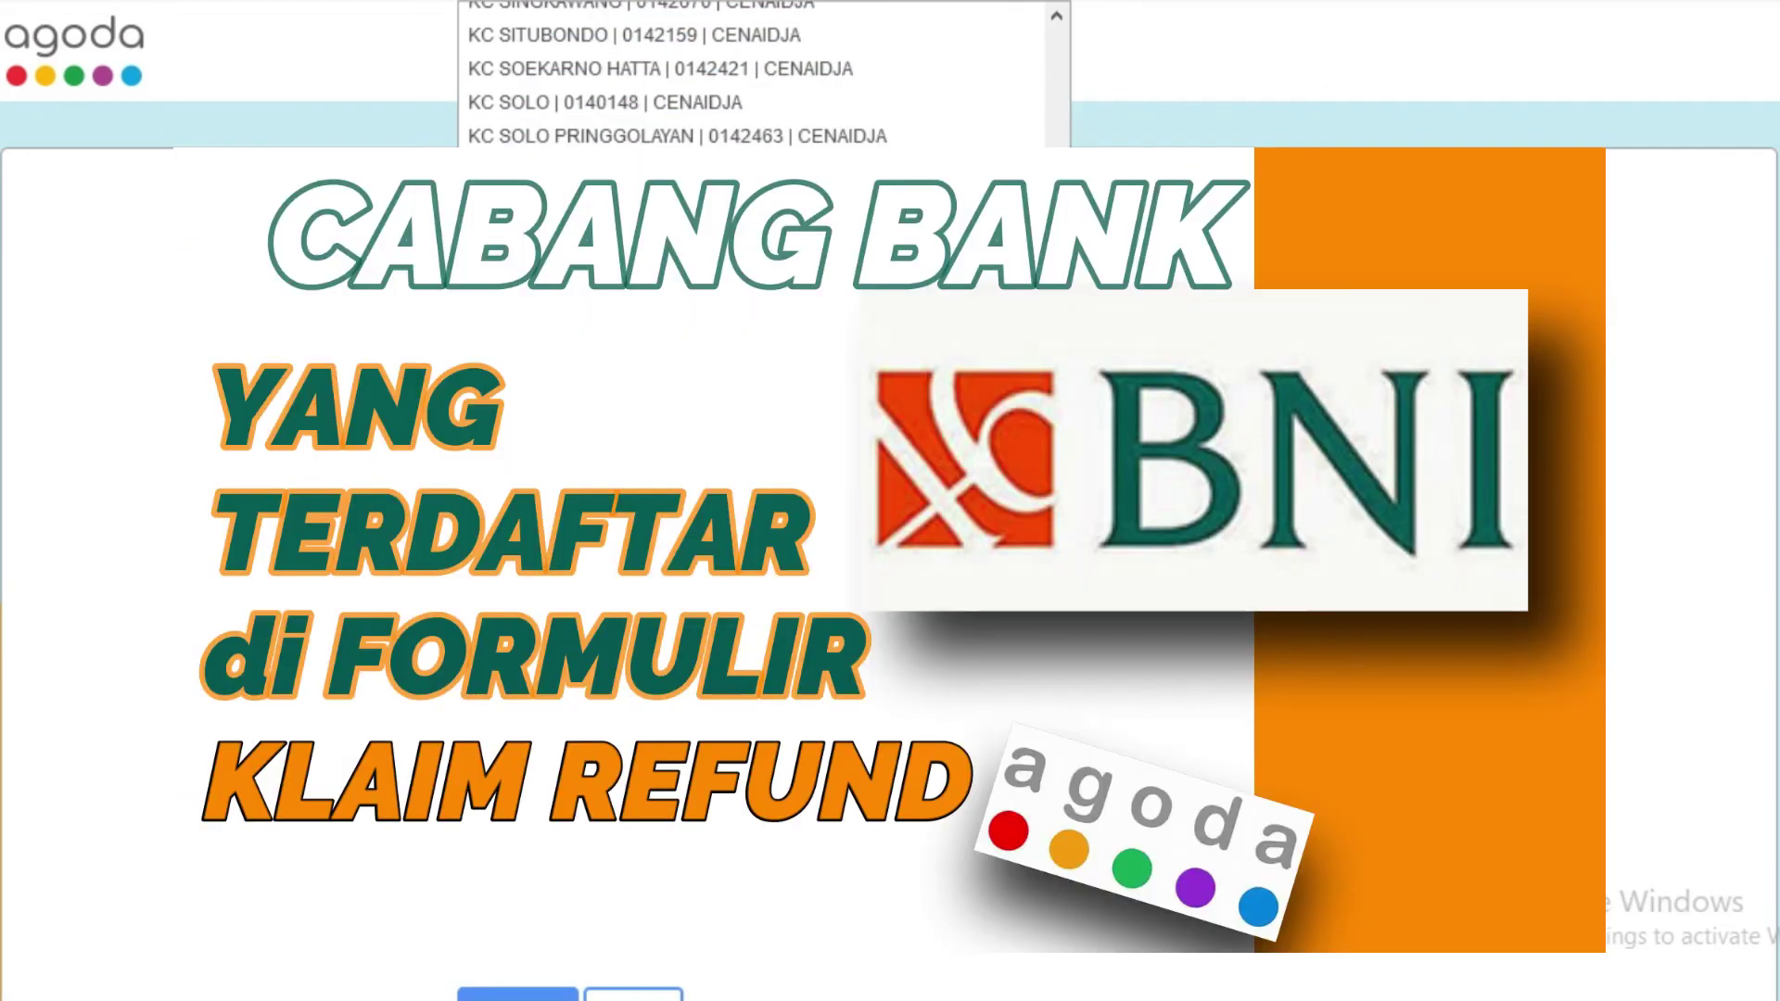
click(1057, 564)
click(1057, 565)
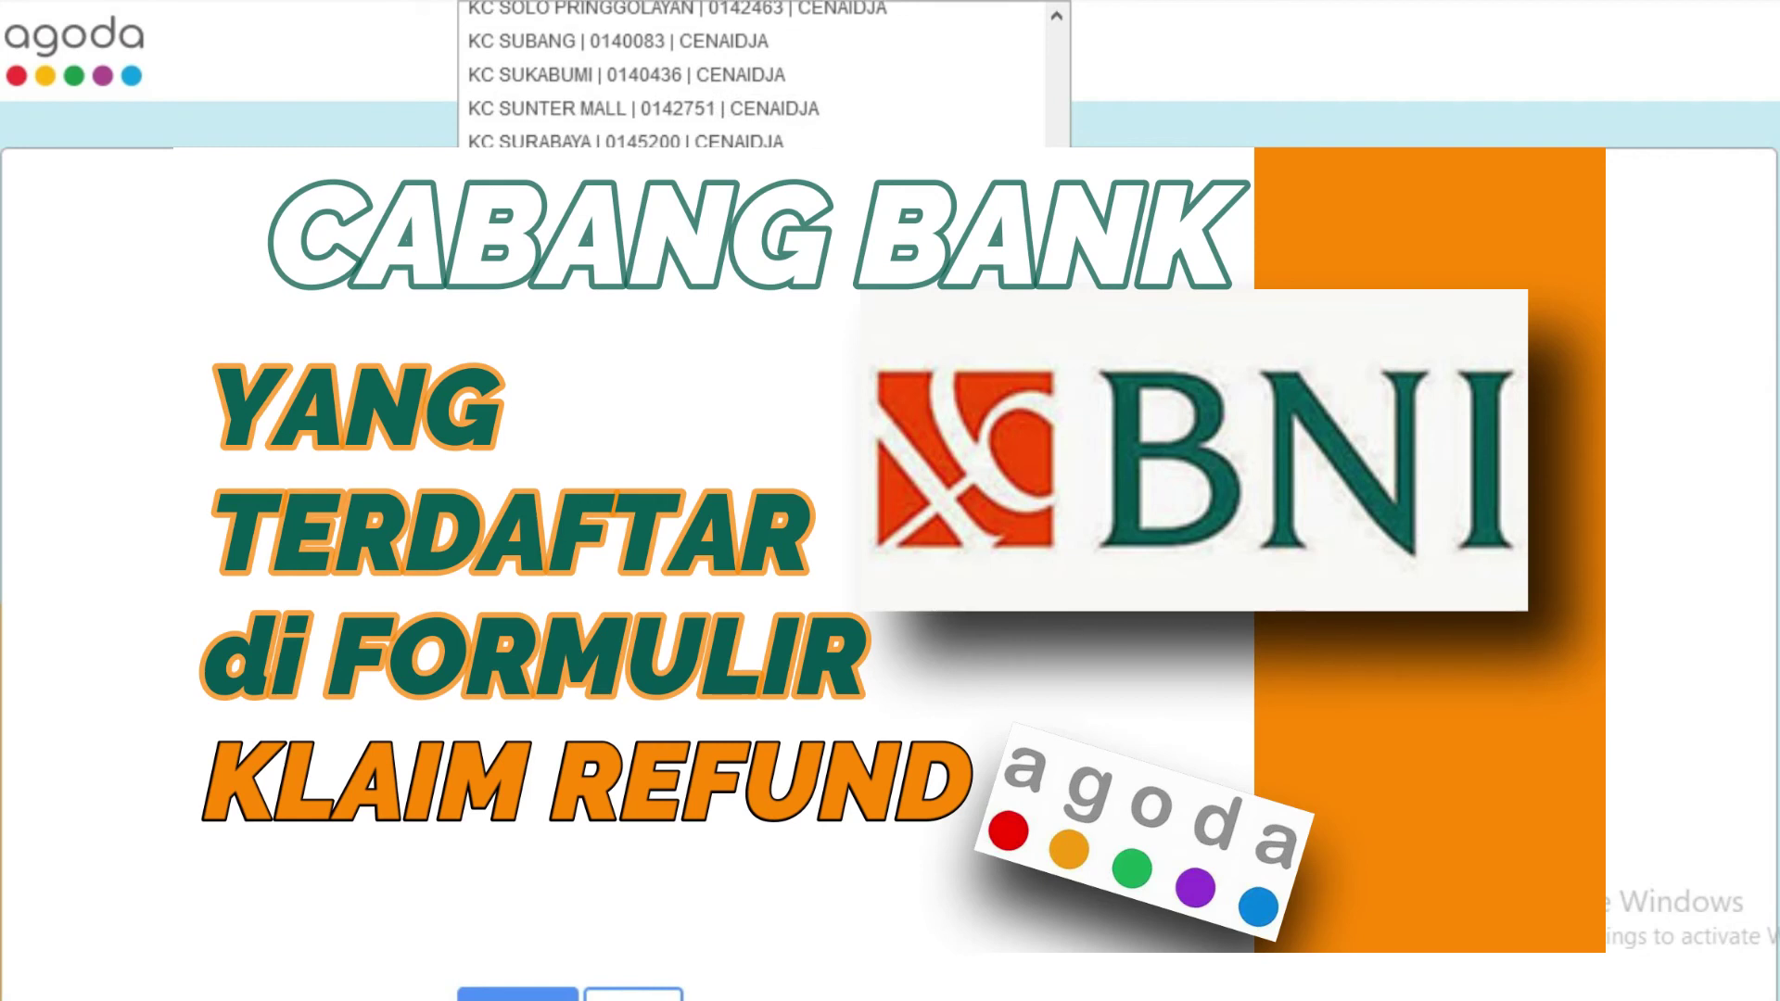
click(1058, 564)
click(1057, 565)
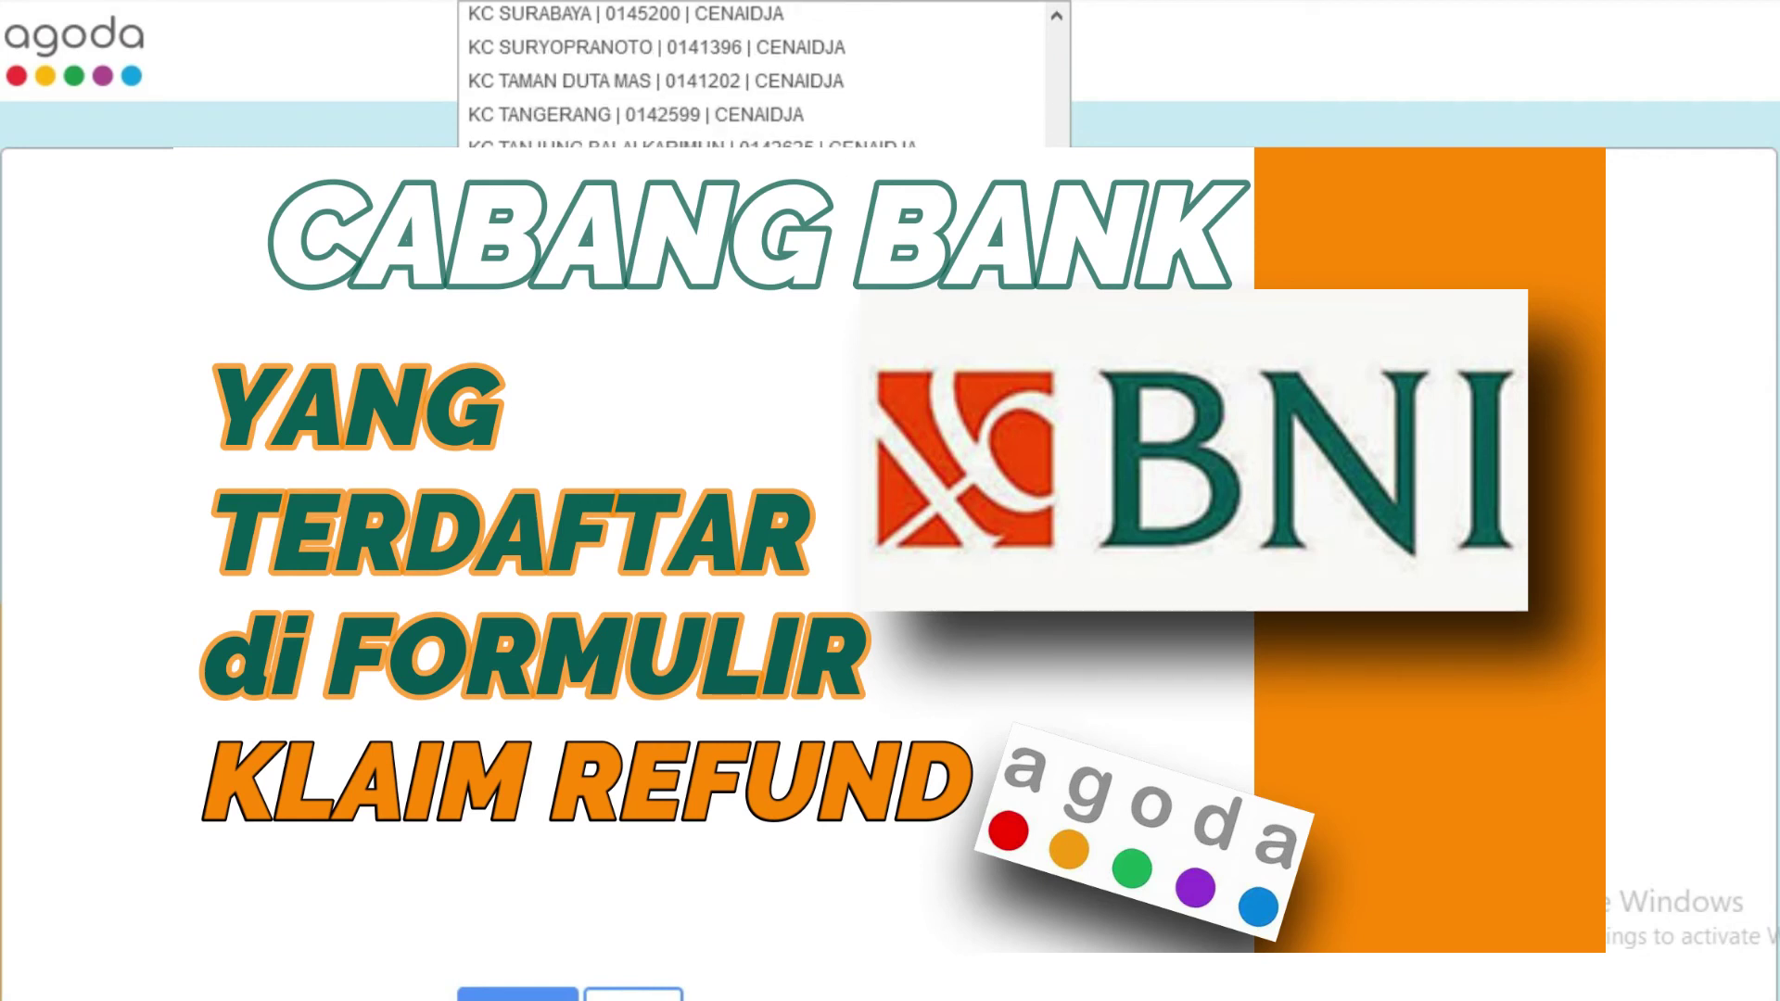
click(1057, 564)
click(1058, 565)
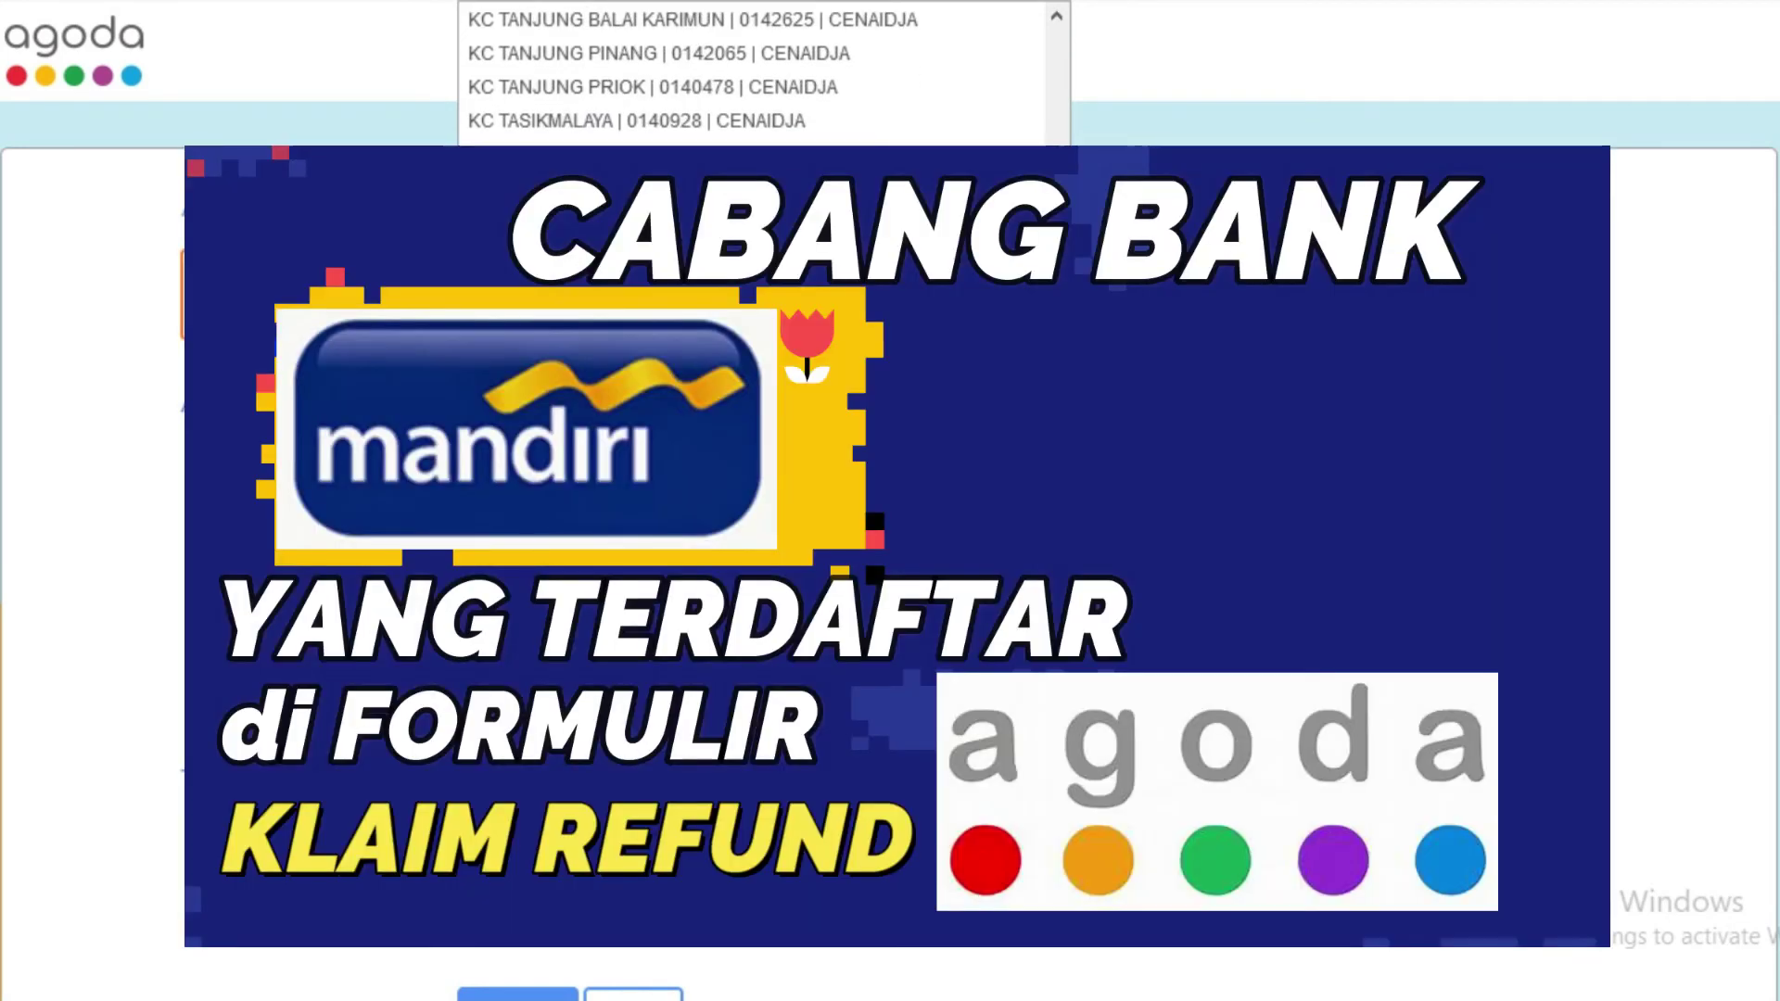
click(1057, 565)
click(1057, 564)
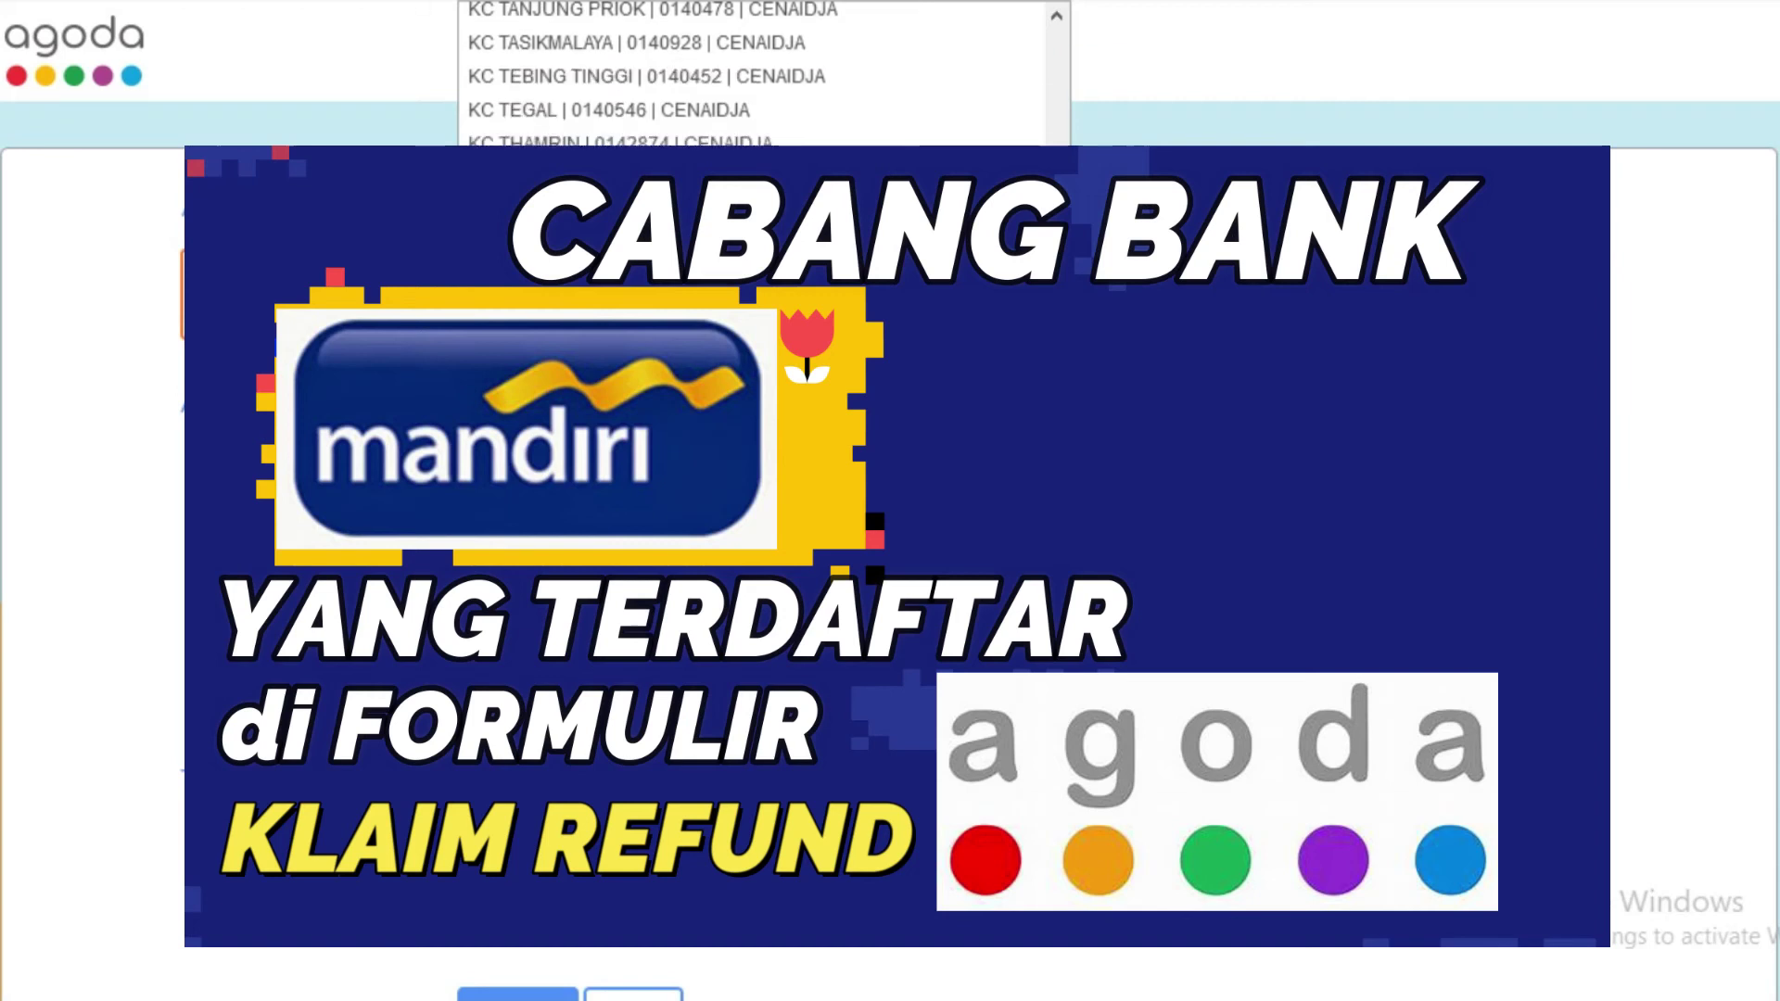
click(1058, 565)
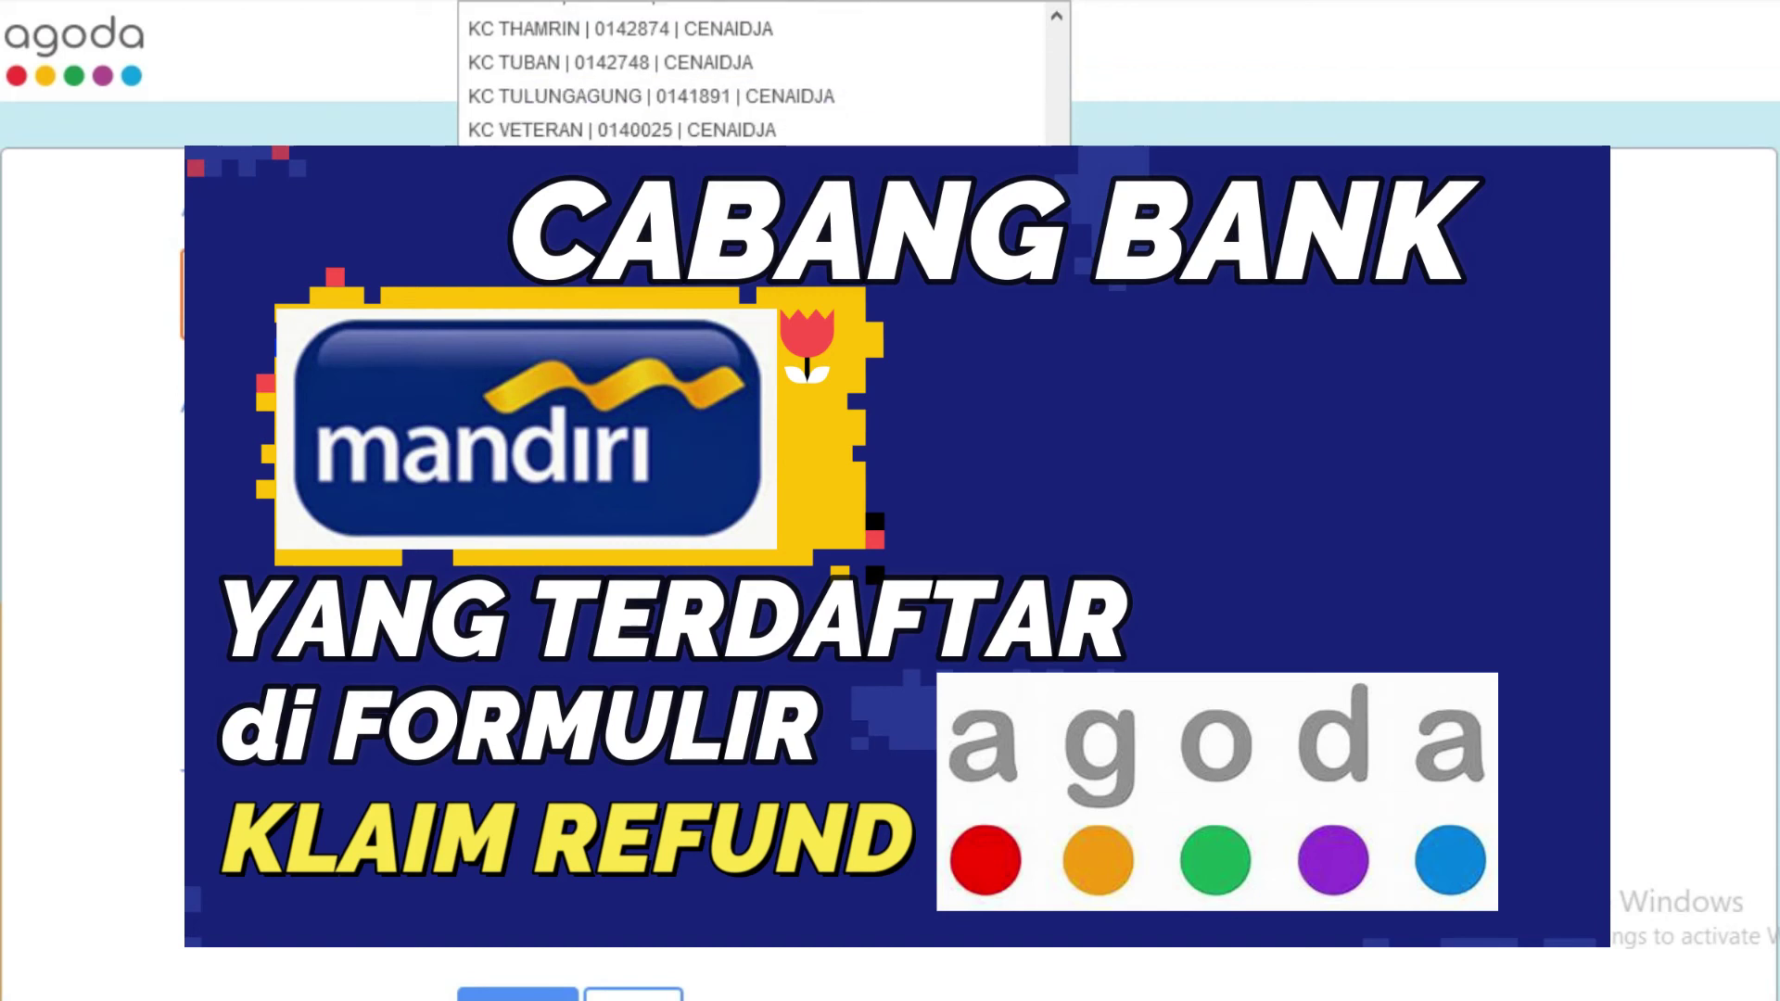
click(1058, 565)
click(1057, 564)
click(1058, 565)
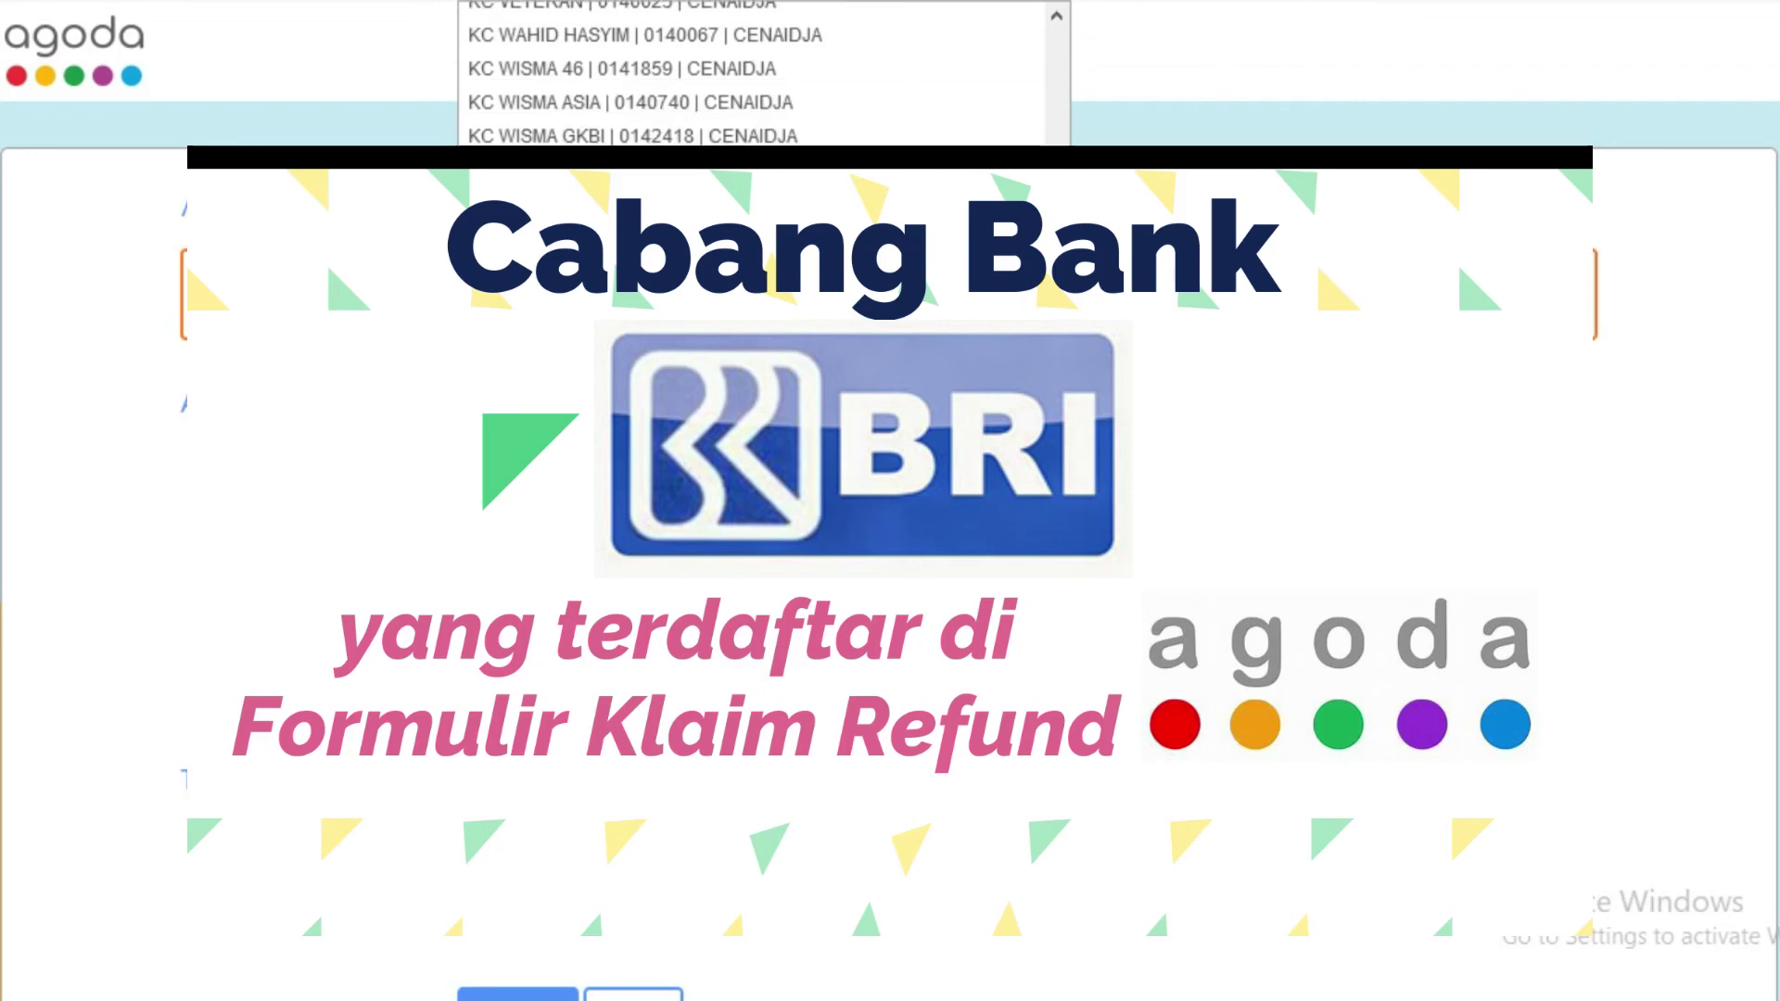
click(1057, 564)
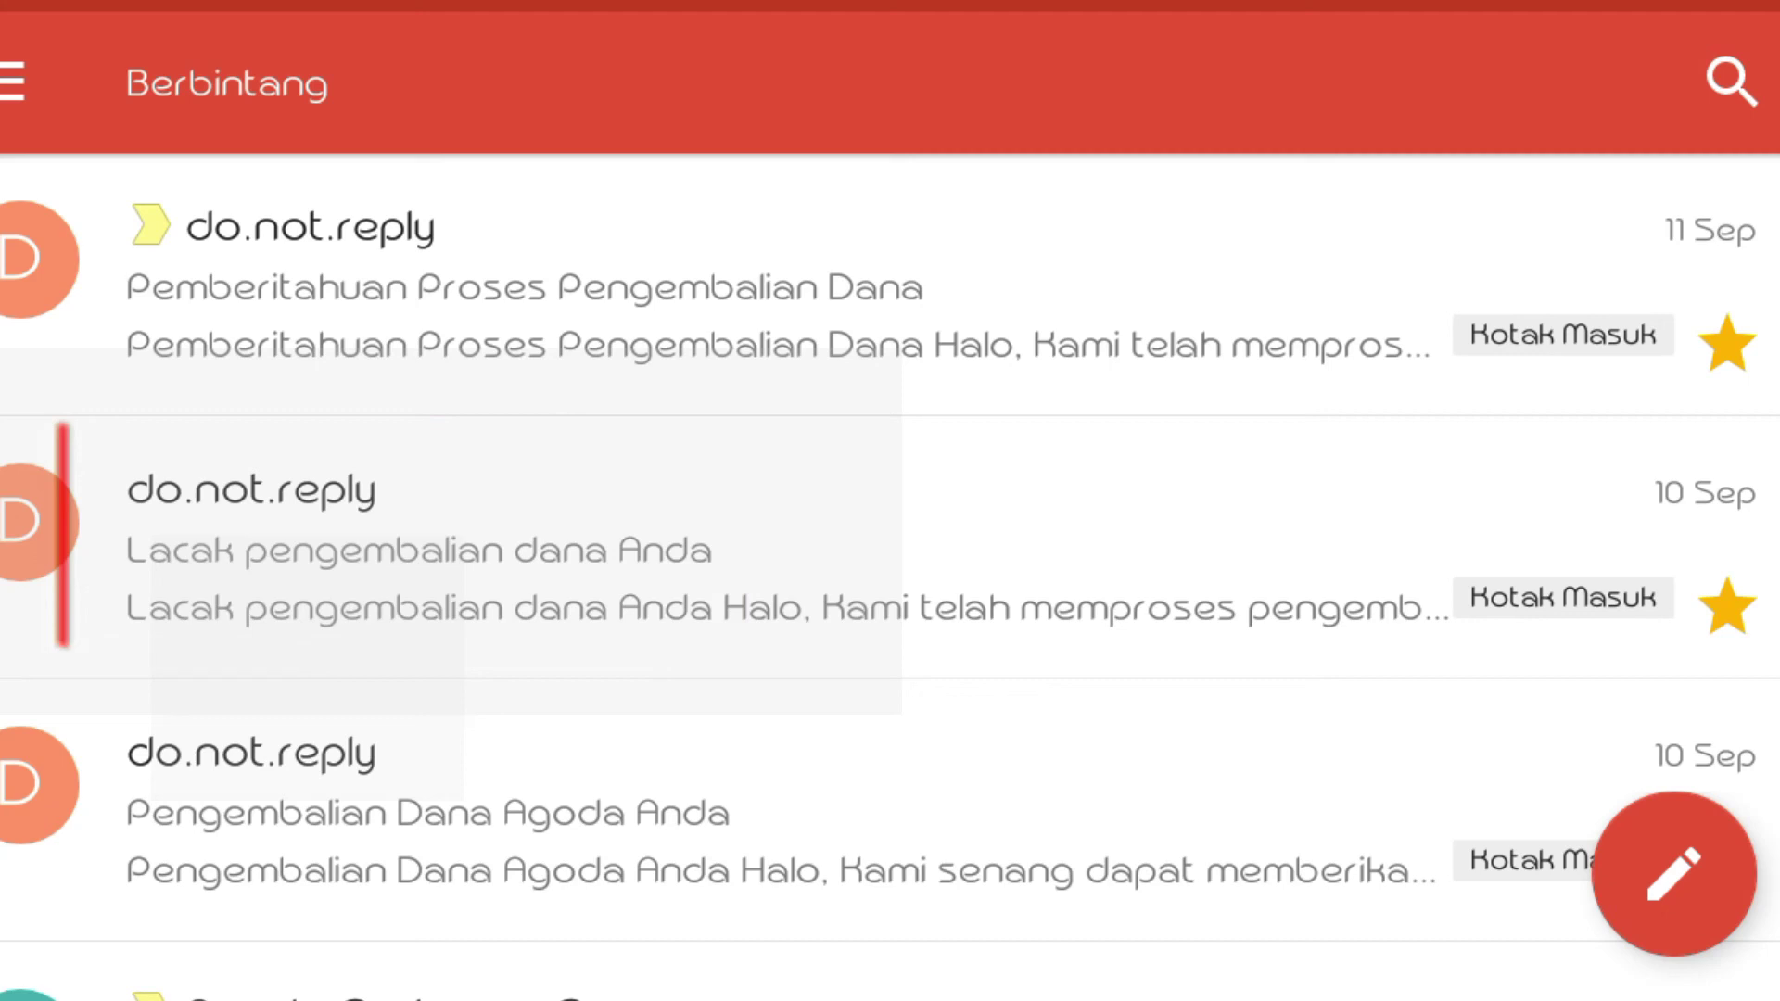
Step: Open the payment tracking page from the starred "Lacak pengembalian dana Anda" e-mail and check the payment status and estimated delivery date
click(278, 556)
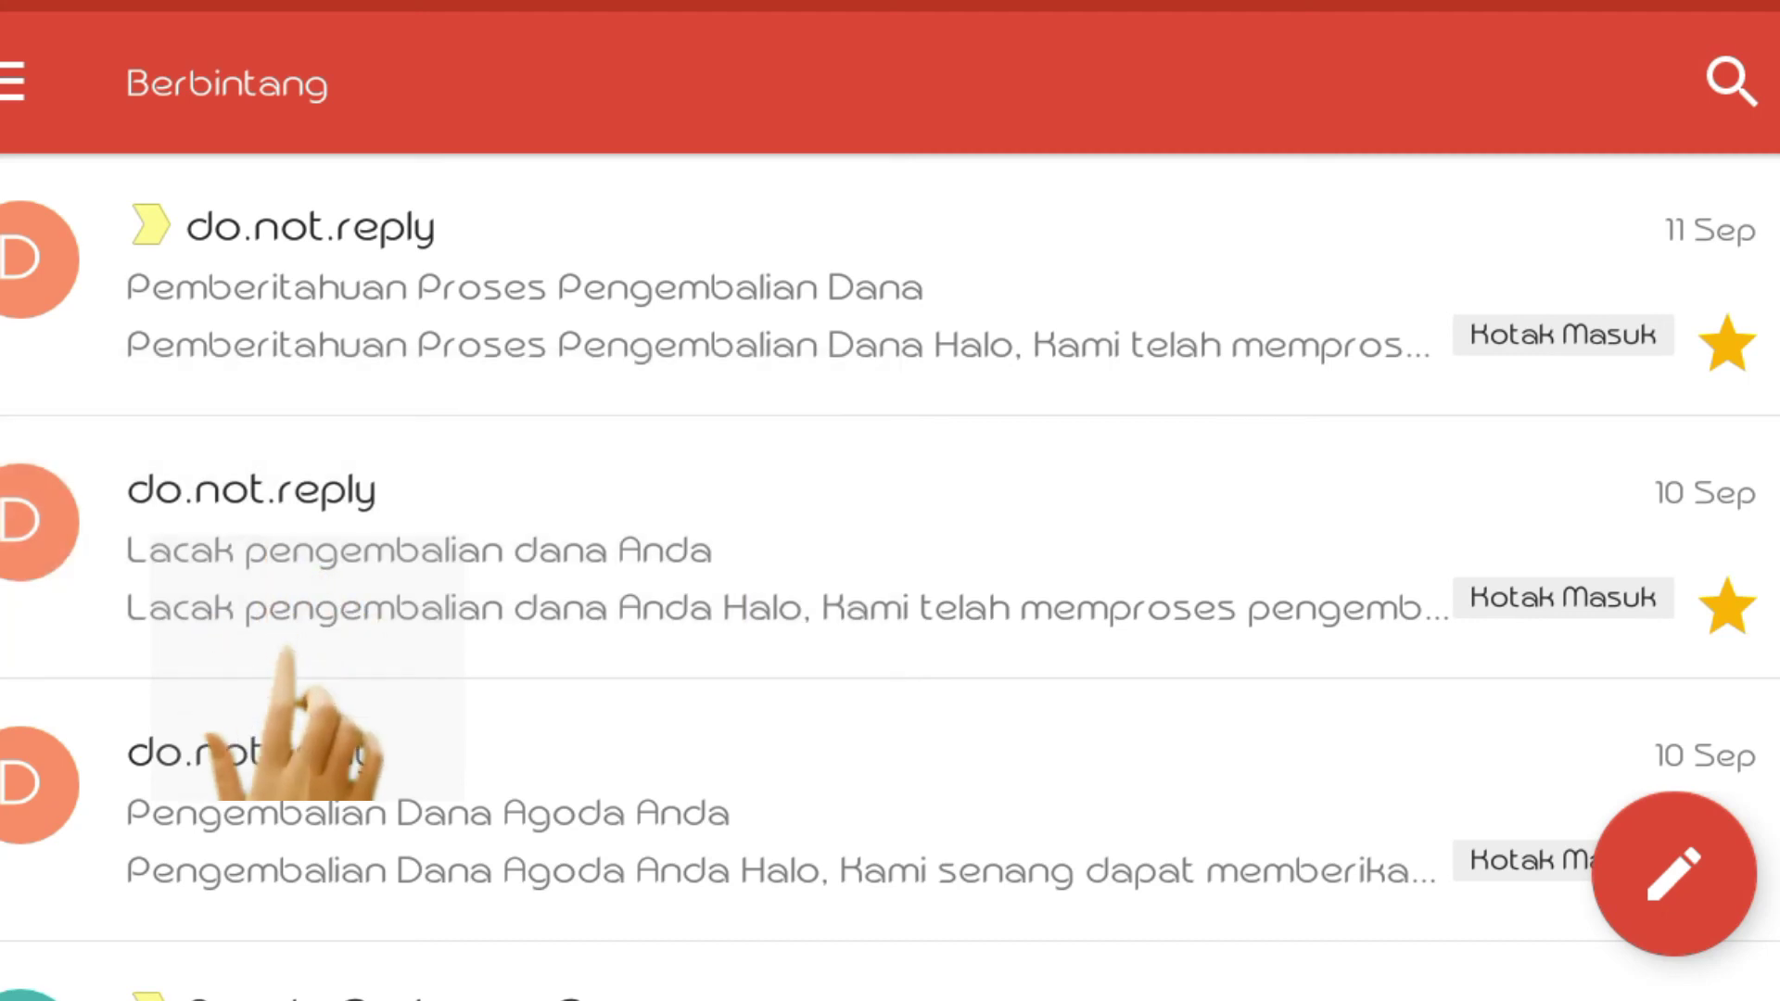
click(1232, 747)
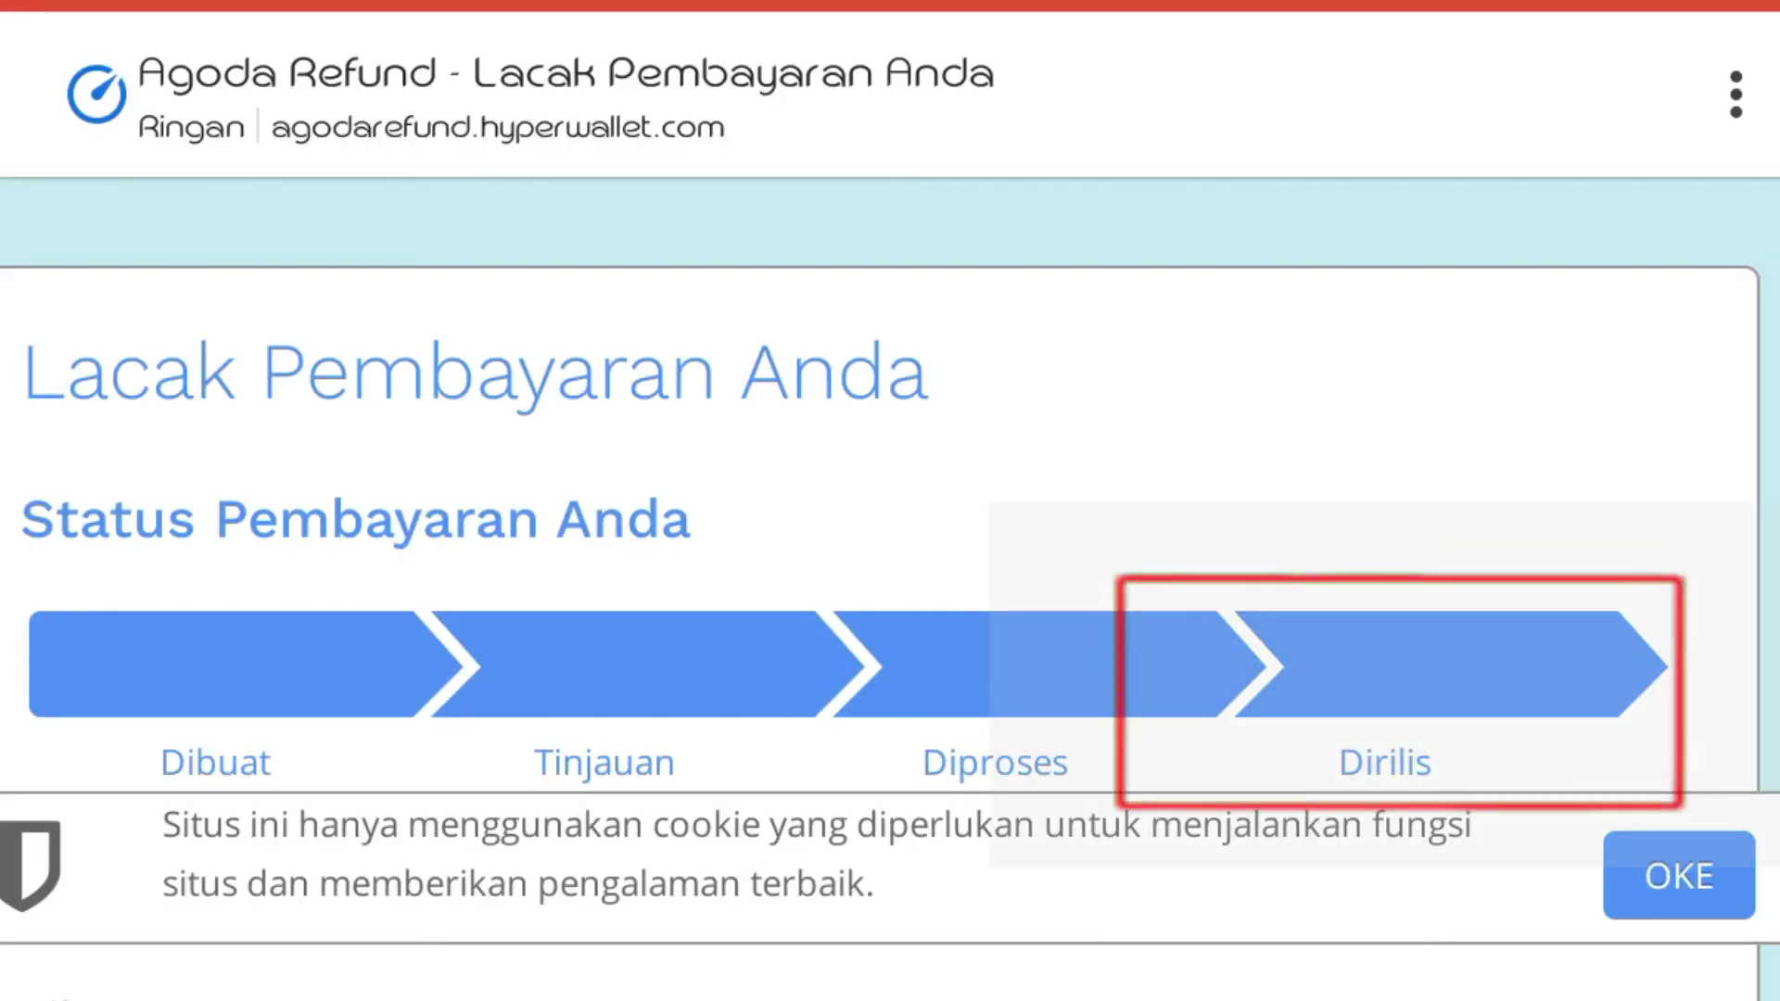
drag(1706, 508, 1752, 191)
mouse_move(1590, 666)
mouse_down()
mouse_move(1591, 428)
mouse_move(1629, 207)
mouse_up()
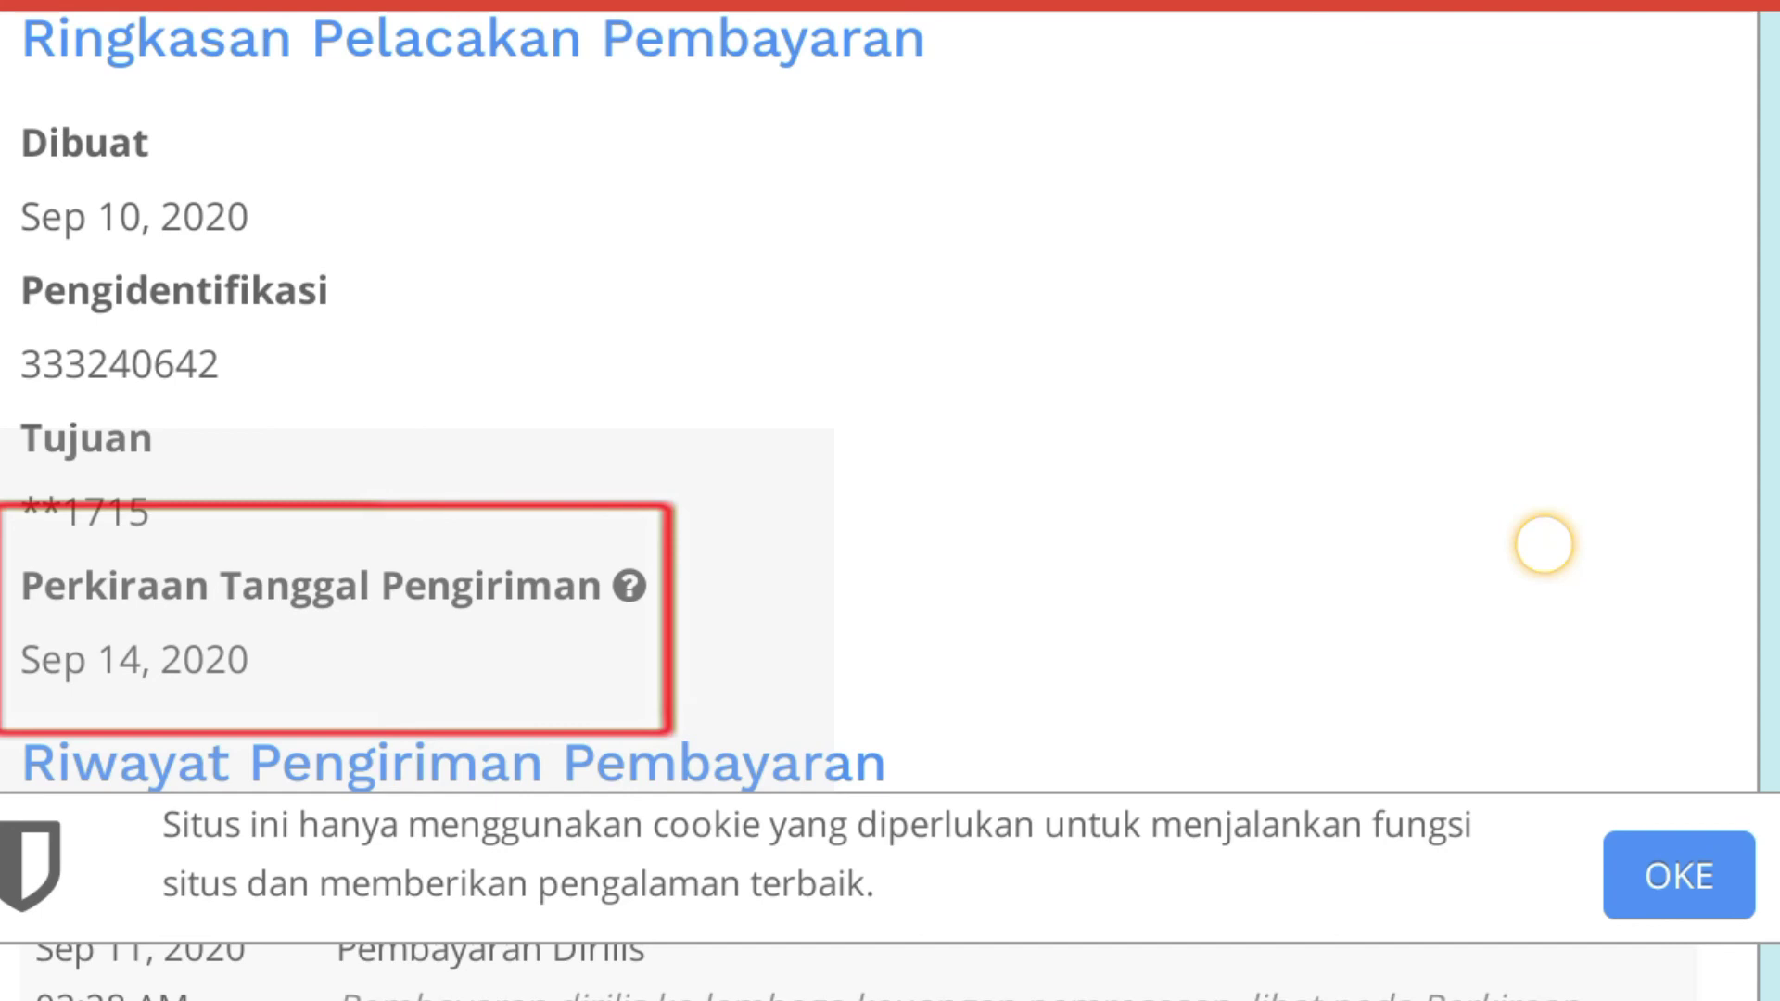
Step: Review the payment delivery history entries under "Riwayat Pengiriman Pembayaran", and return to the tracking summary and progress stages
drag(1543, 544, 1660, 132)
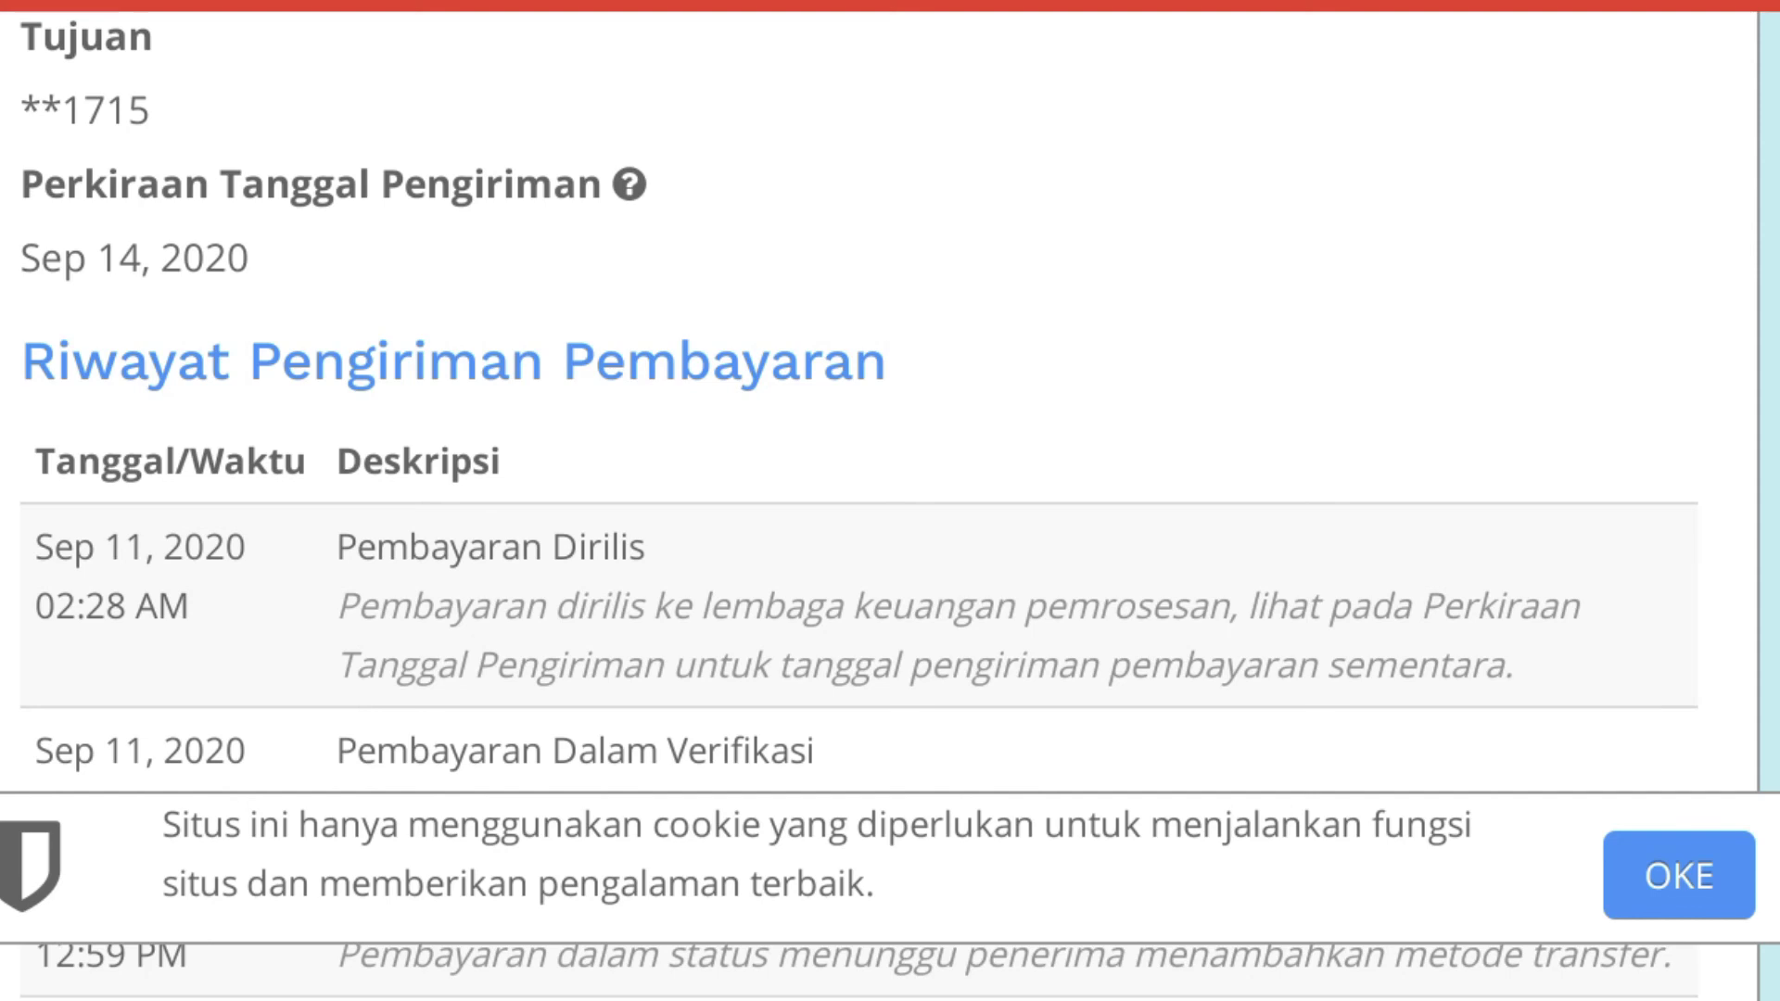
mouse_move(1653, 509)
mouse_down()
mouse_move(1649, 421)
mouse_move(1730, 148)
mouse_up()
mouse_move(1643, 404)
mouse_down()
mouse_move(1700, 226)
mouse_move(1684, 306)
mouse_up()
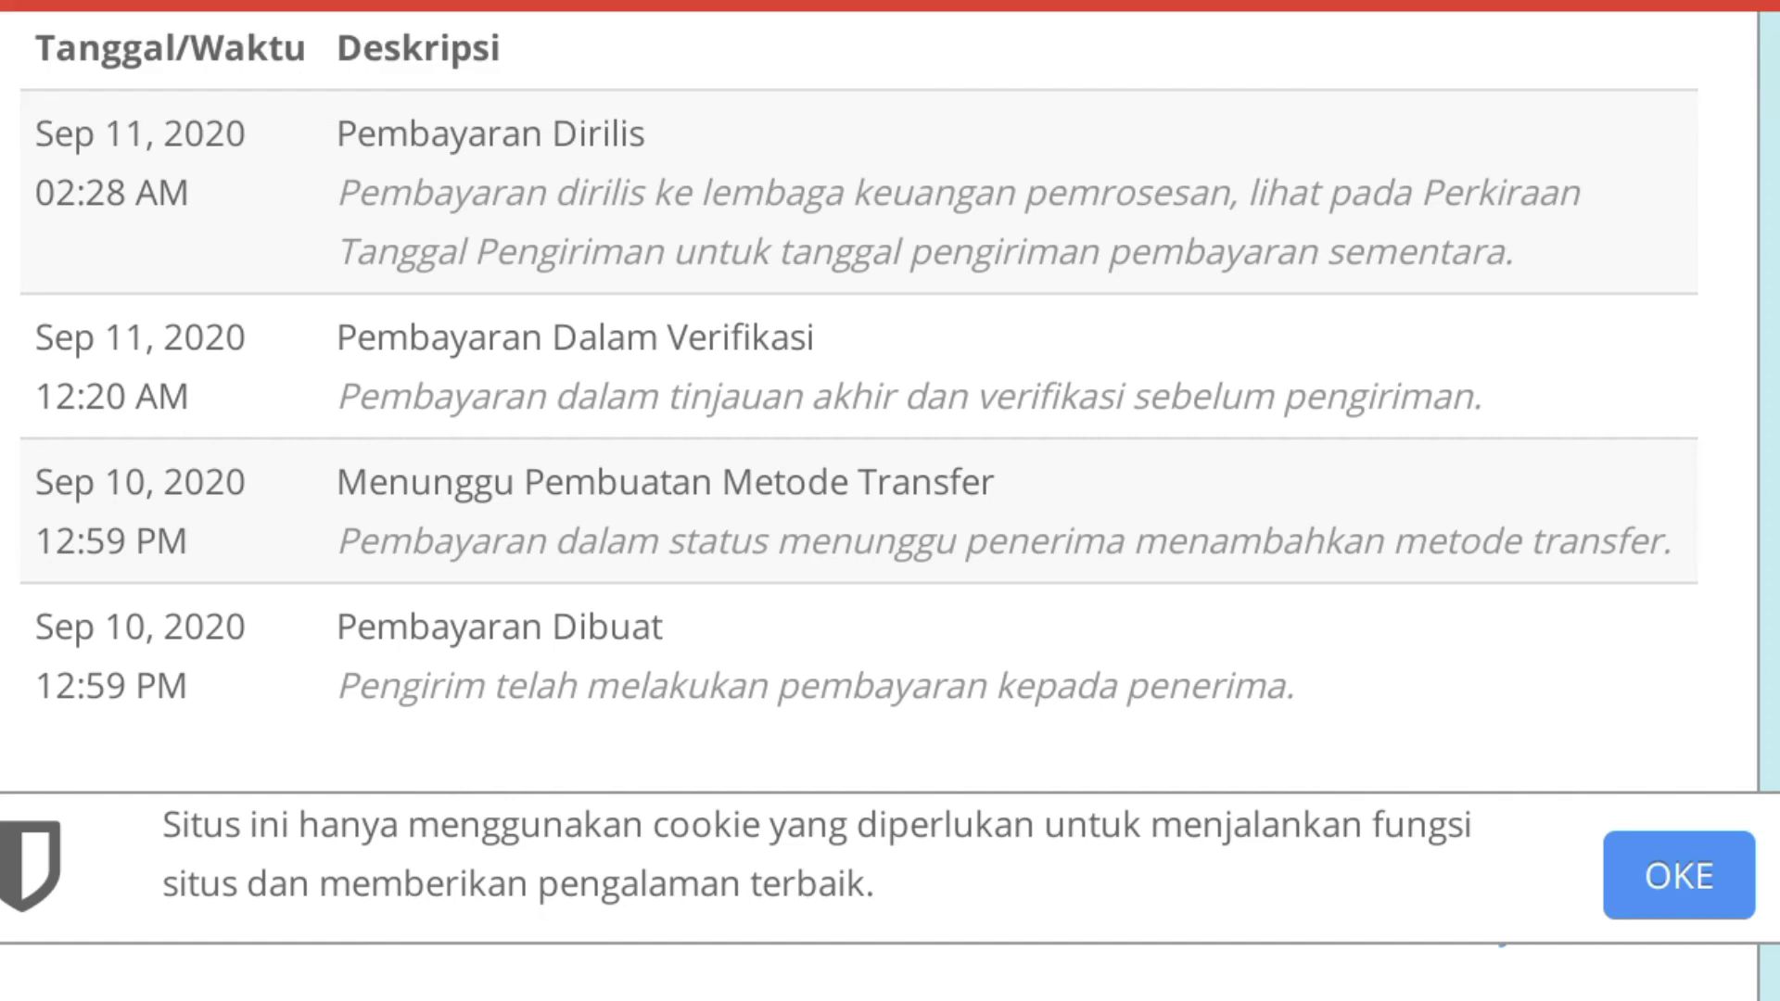
scroll(1669, 396, up, 5)
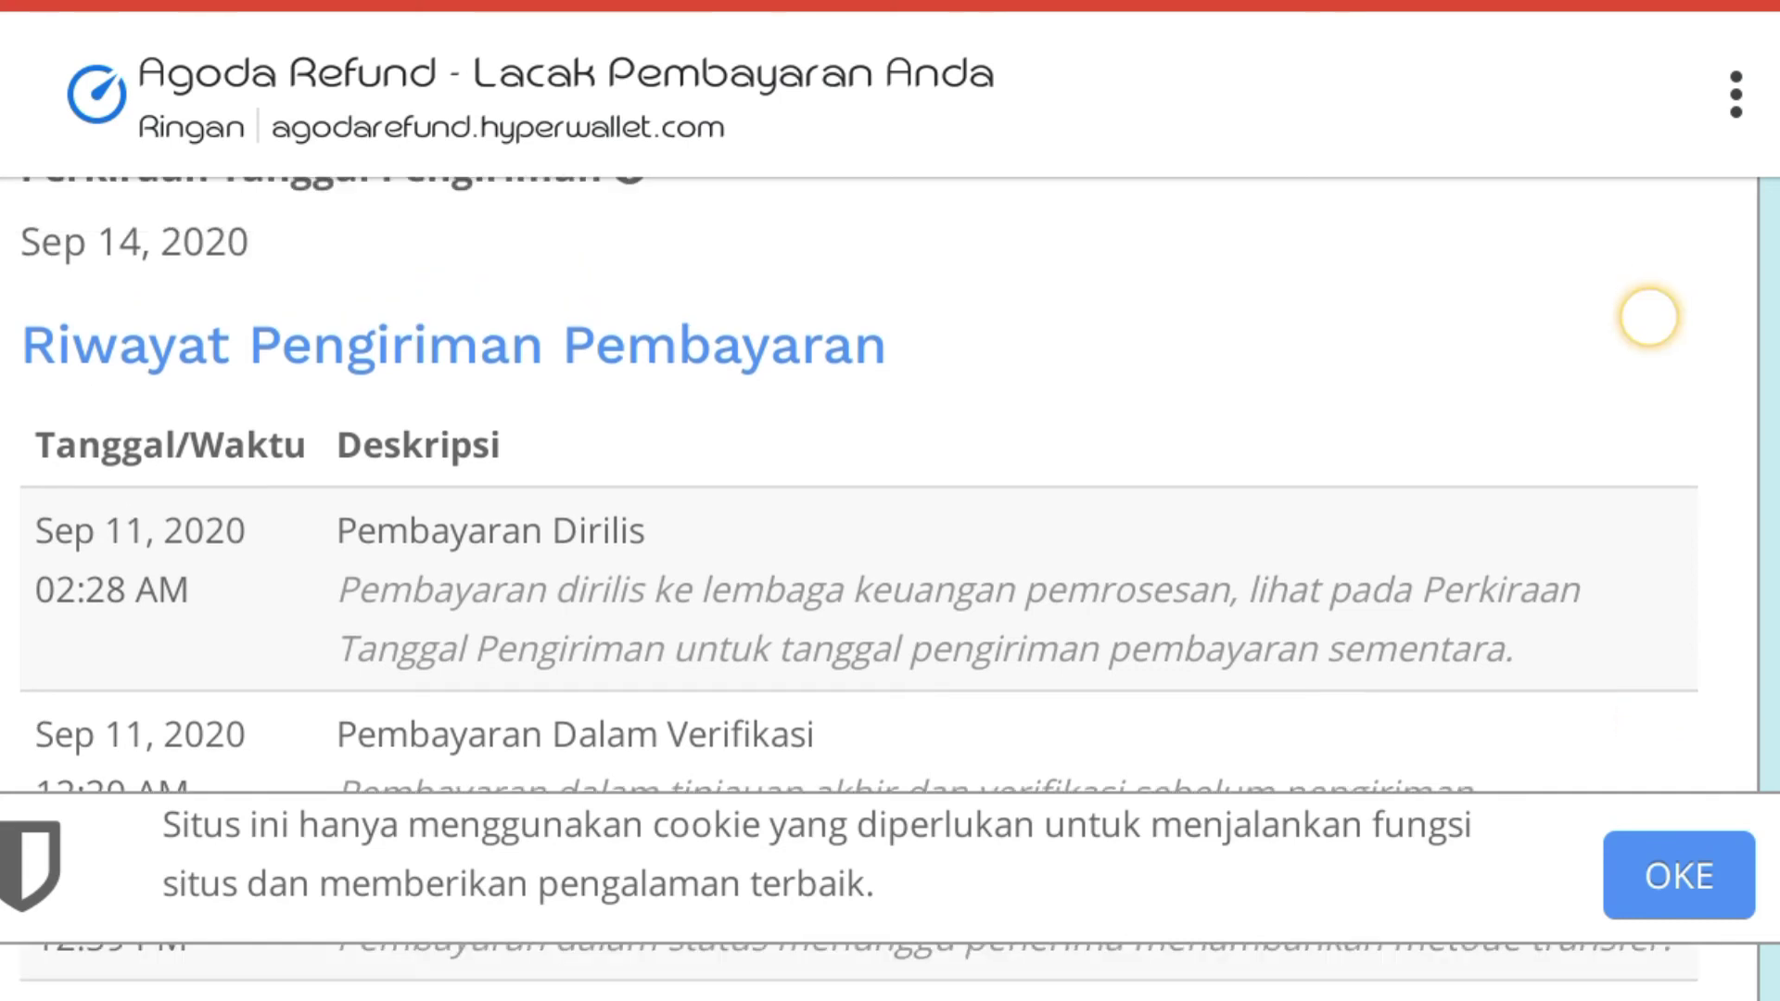
scroll(1649, 317, up, 5)
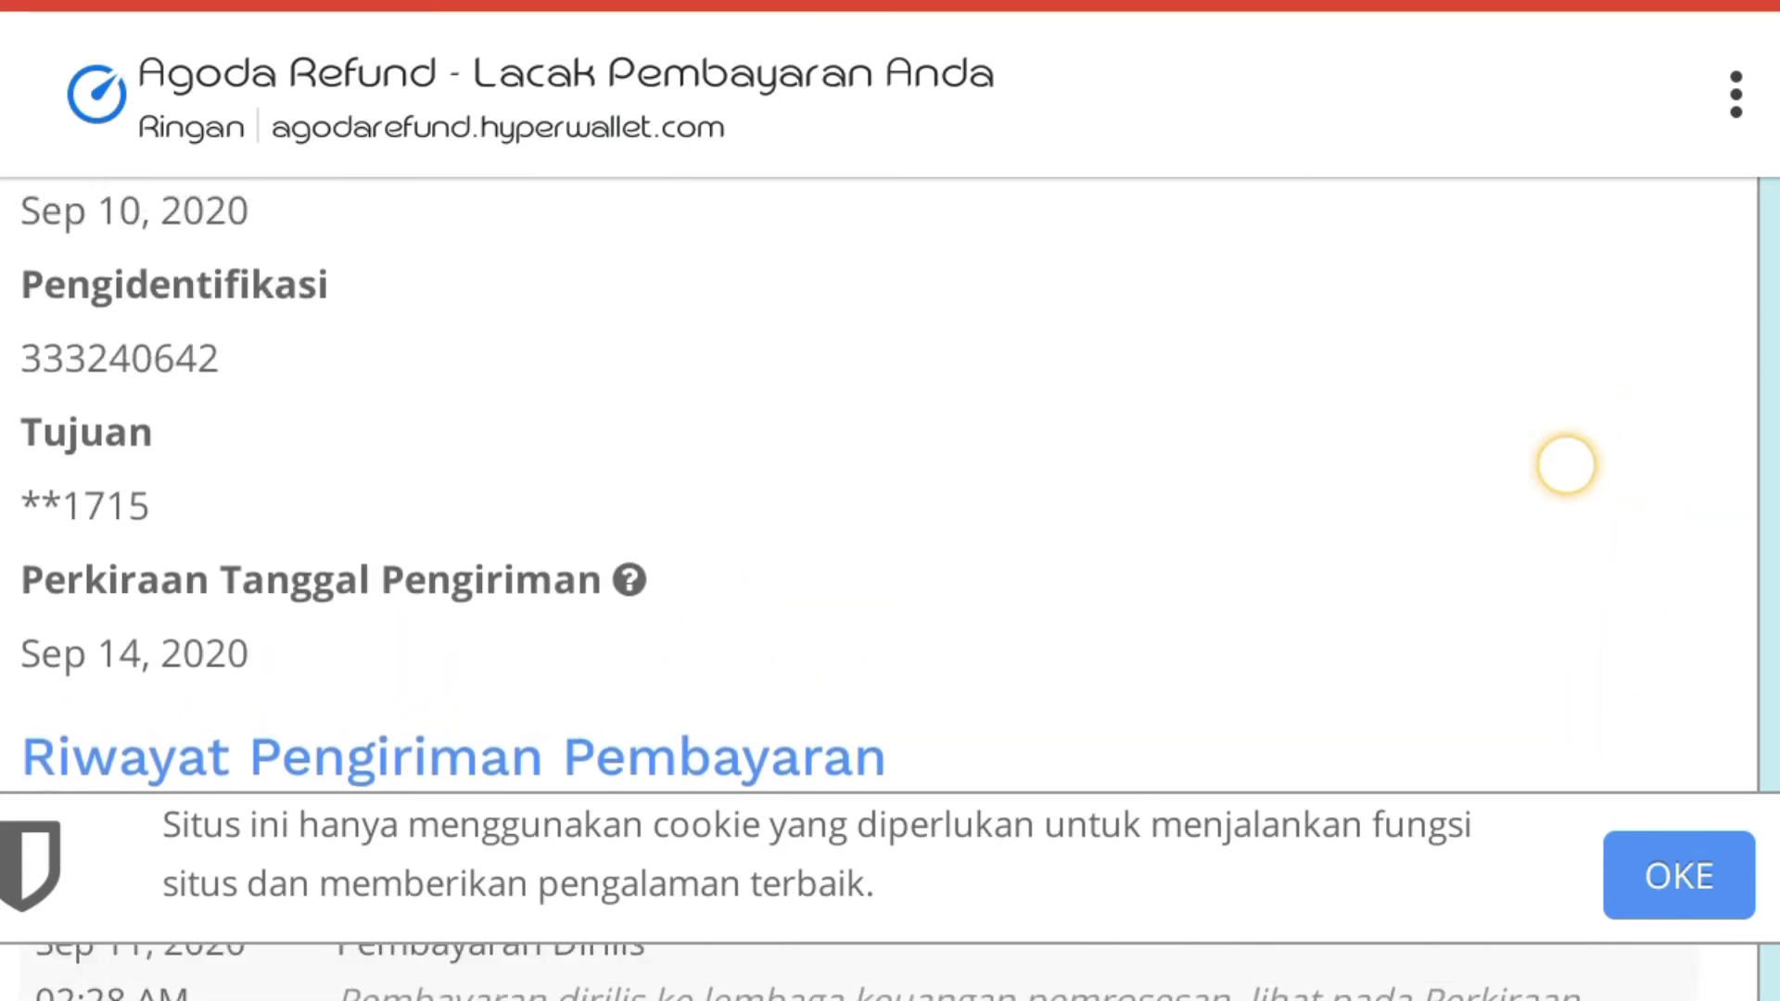
scroll(1565, 464, up, 3)
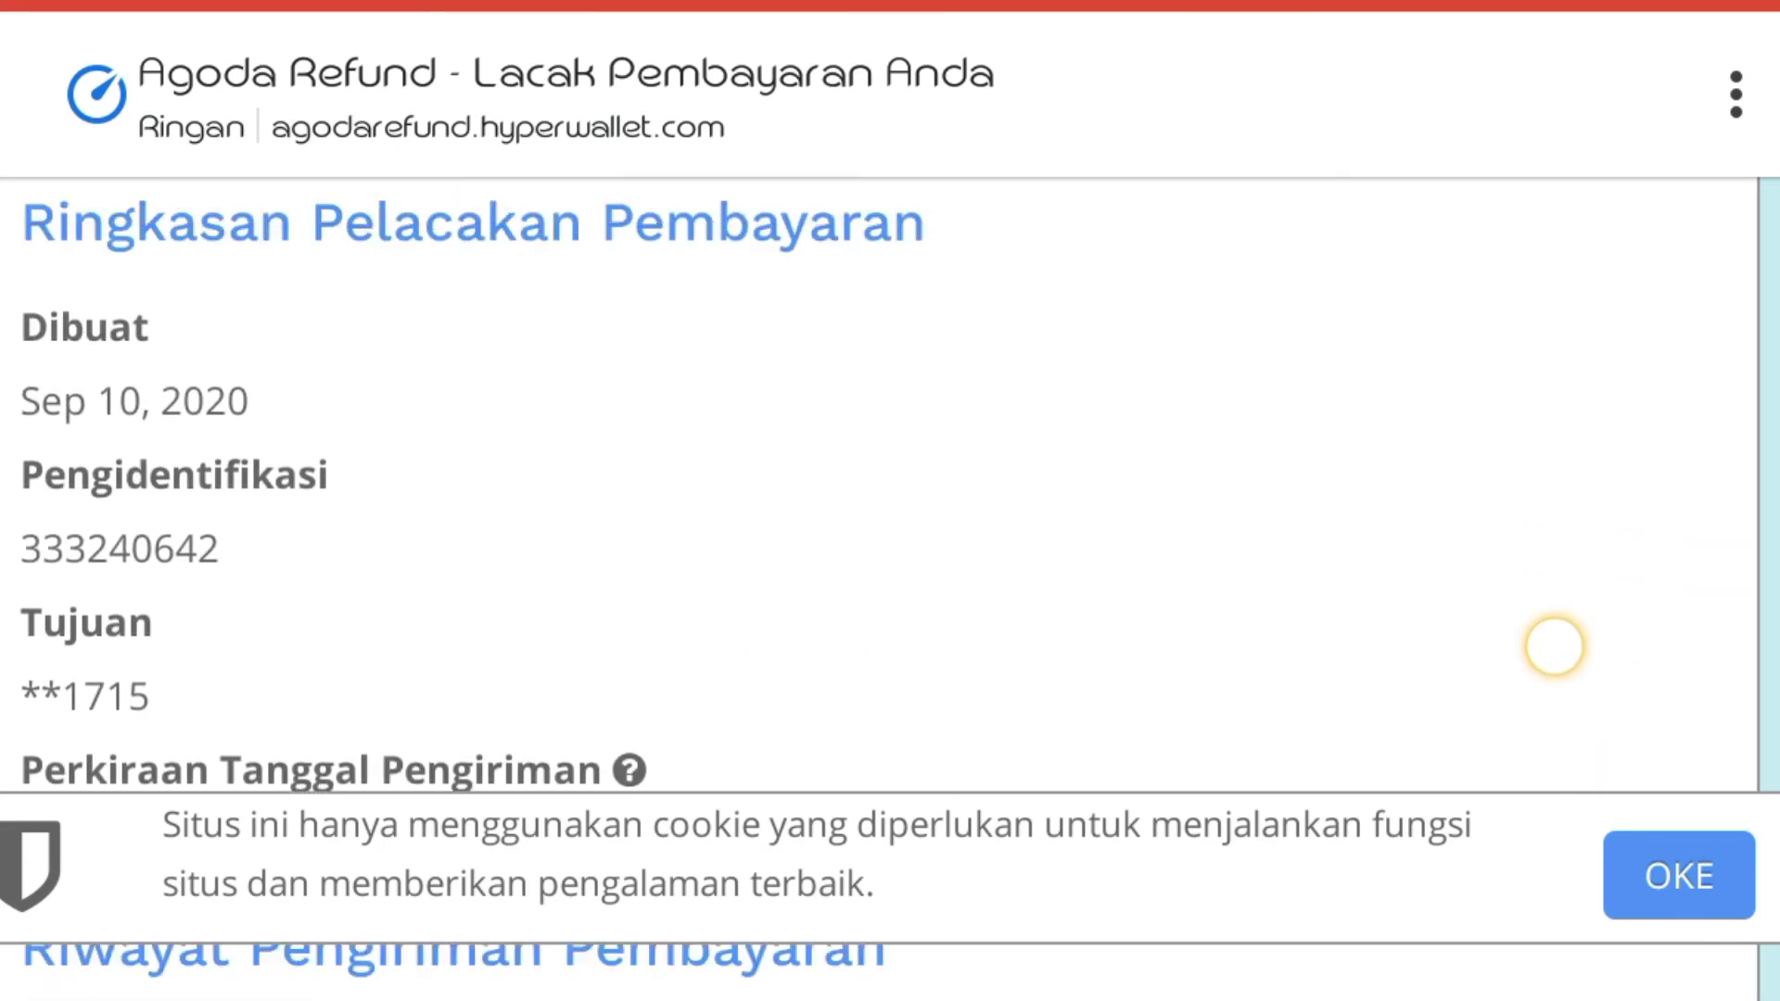
scroll(1553, 646, up, 2)
scroll(1482, 485, up, 2)
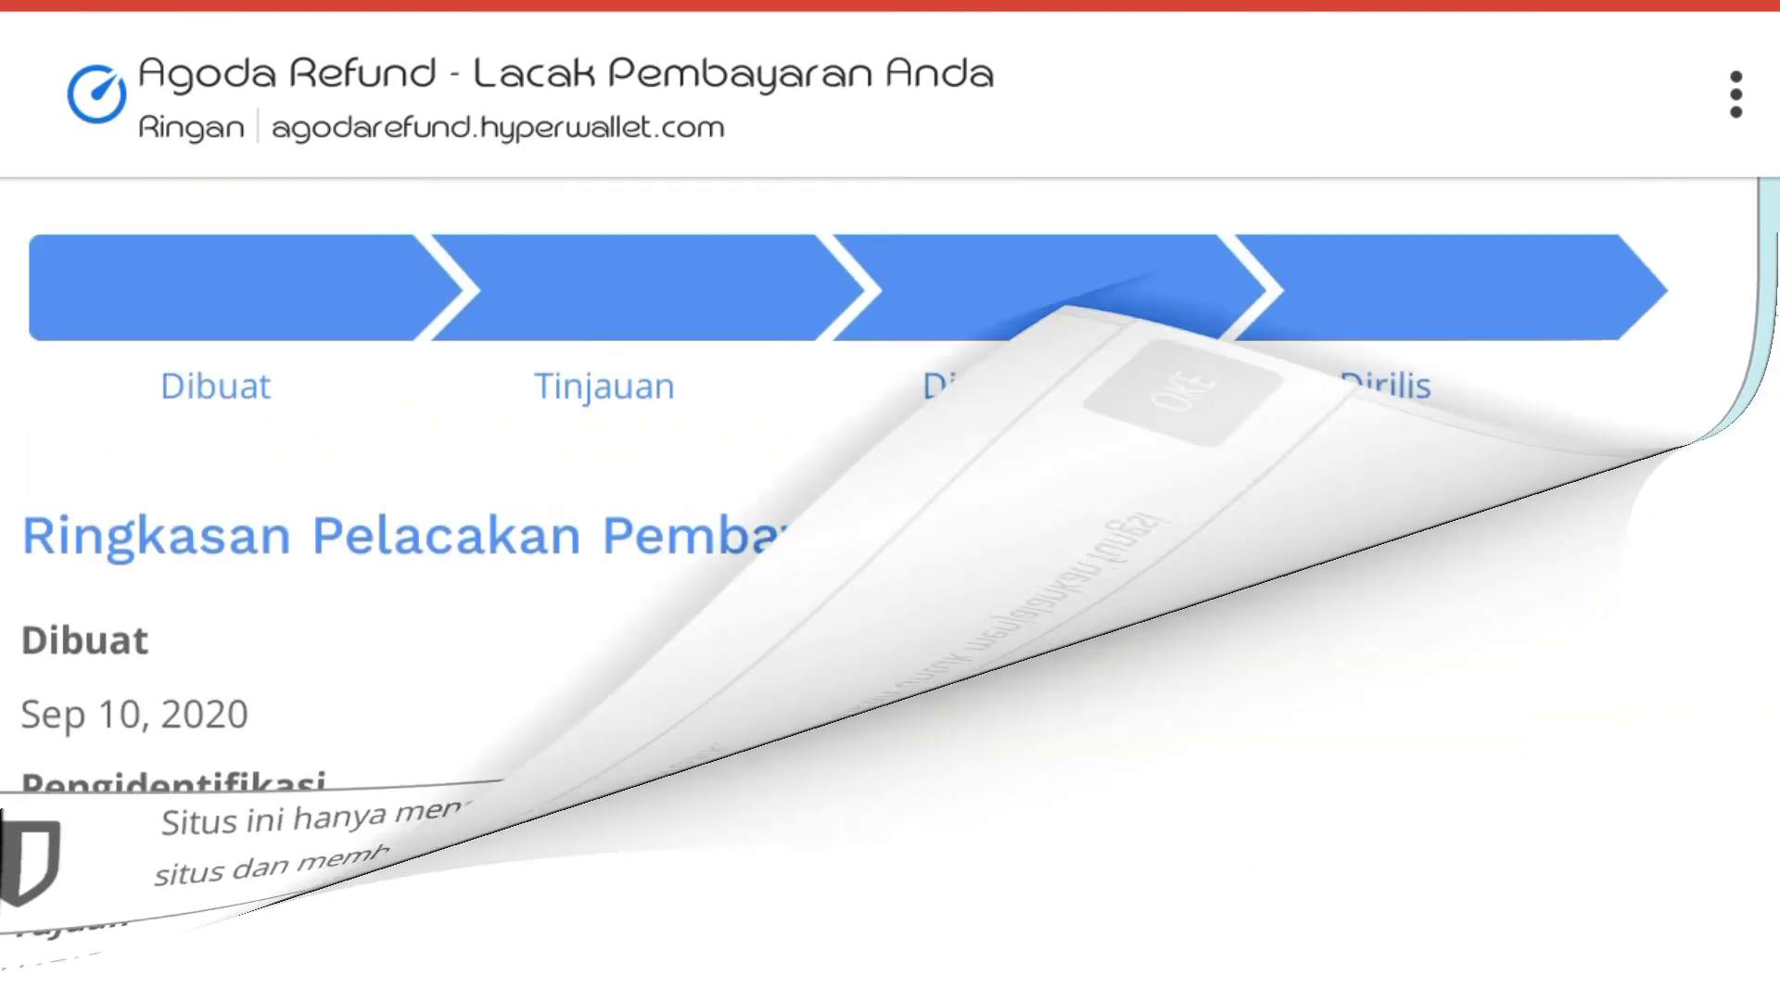